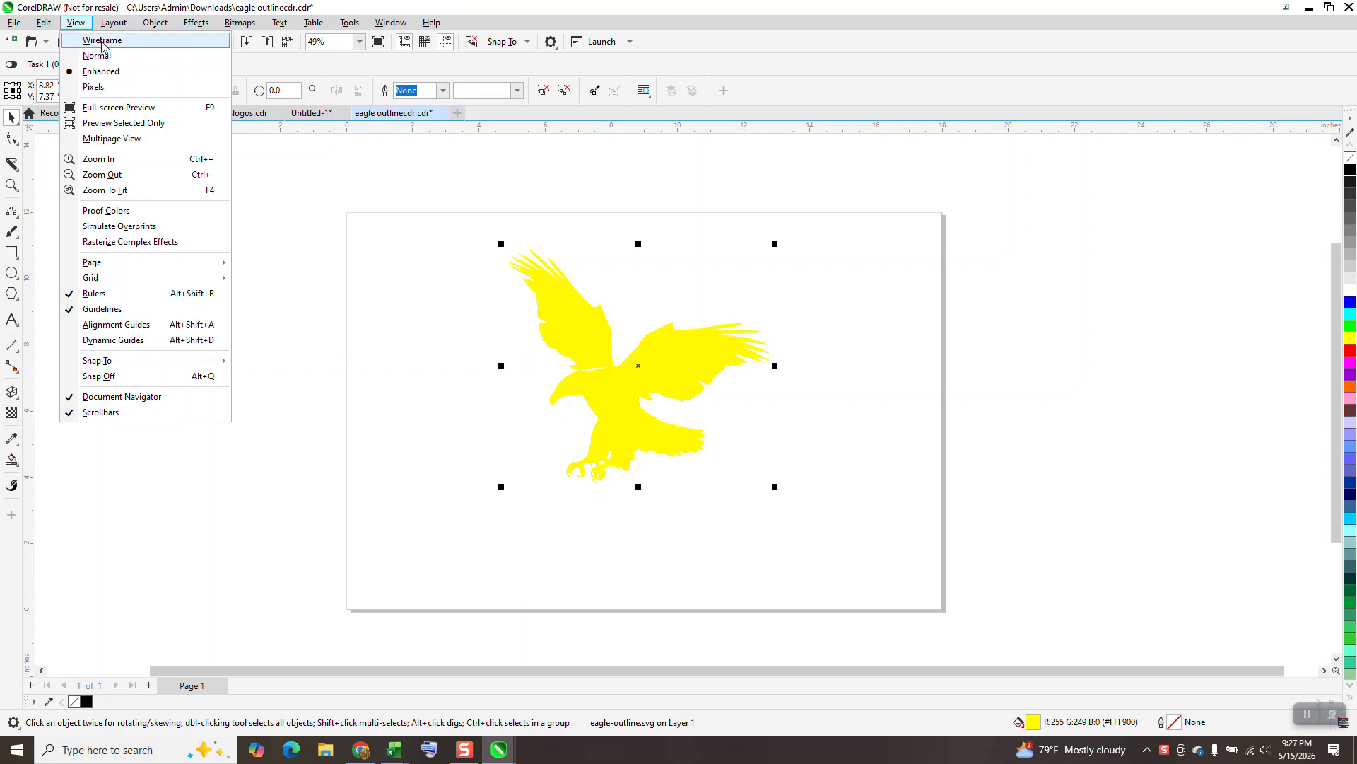
# Show the drawing in Wireframe view and examine the overlapping lines between the eagle's neck and raised wing.
pyautogui.click(99, 40)
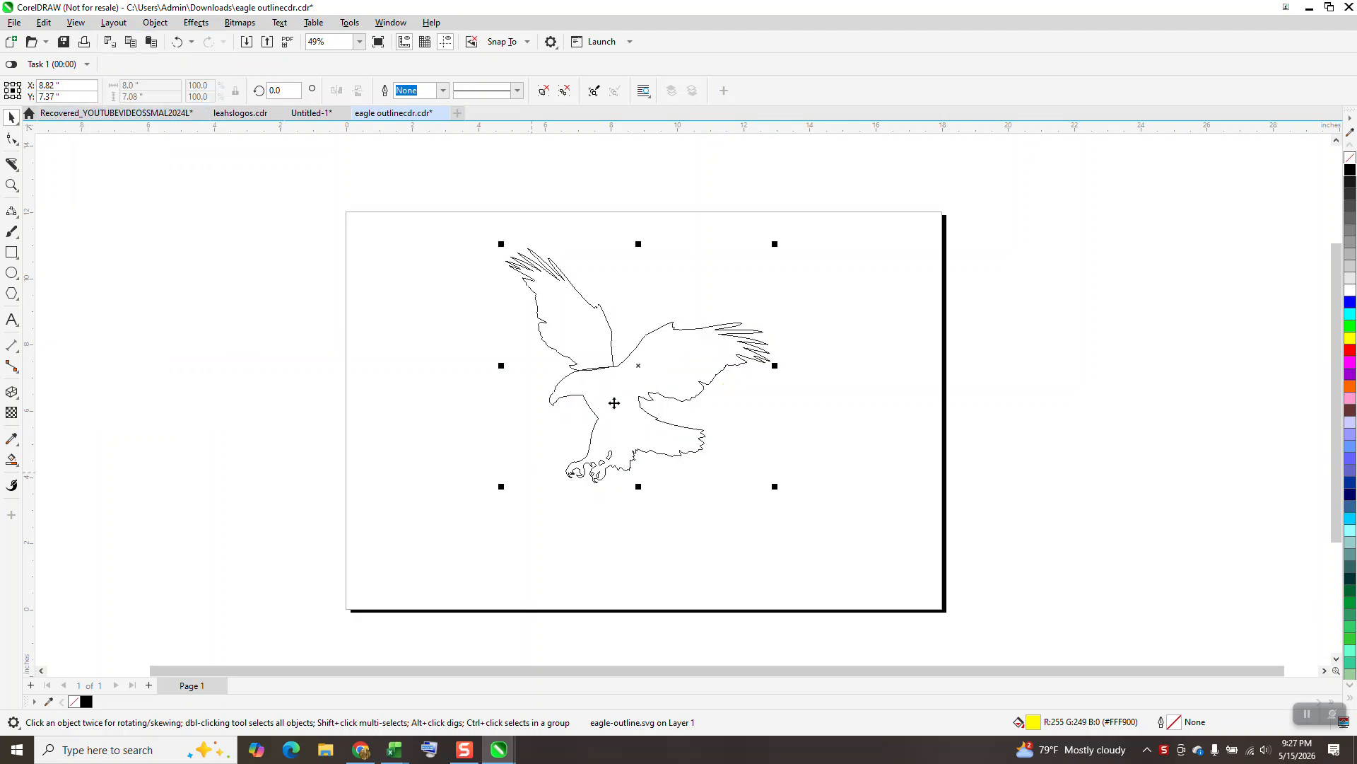
pyautogui.click(12, 185)
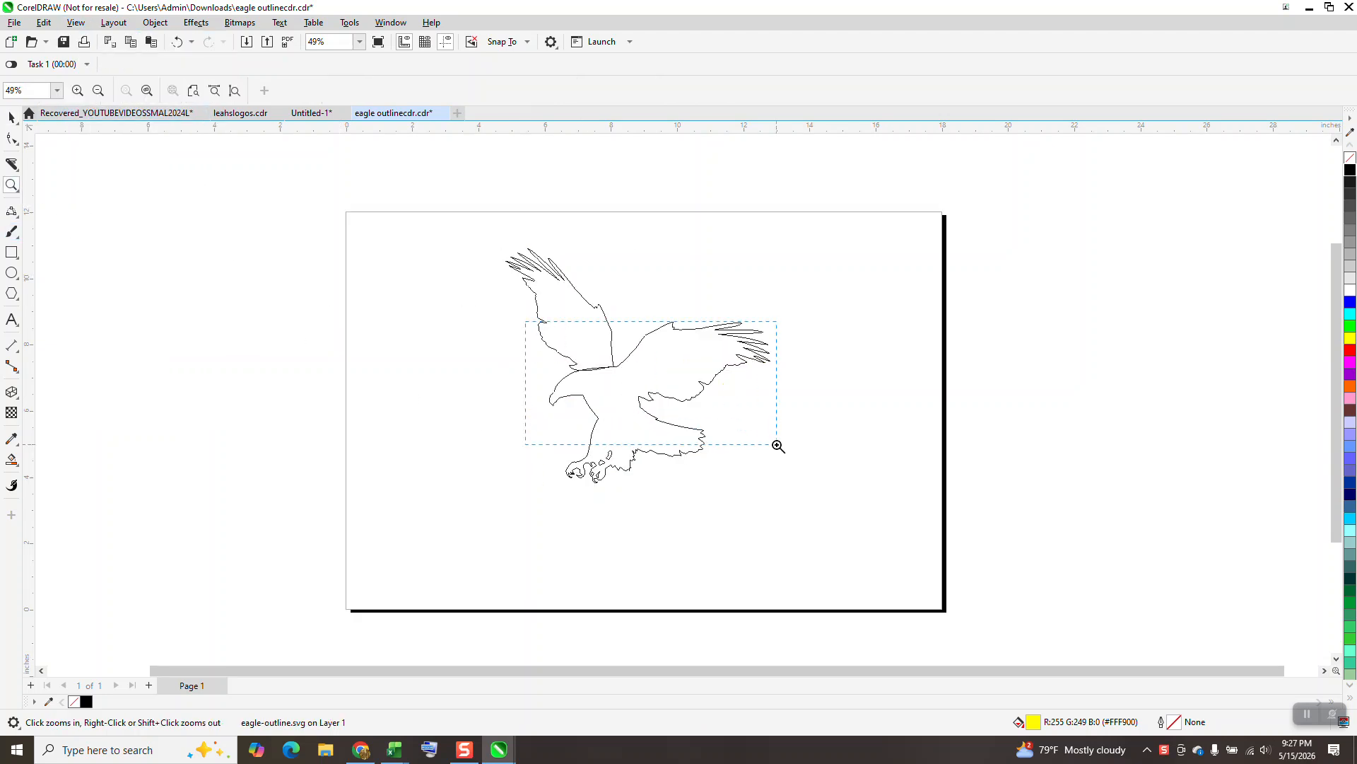
pyautogui.moveTo(779, 446); pyautogui.dragTo(779, 446)
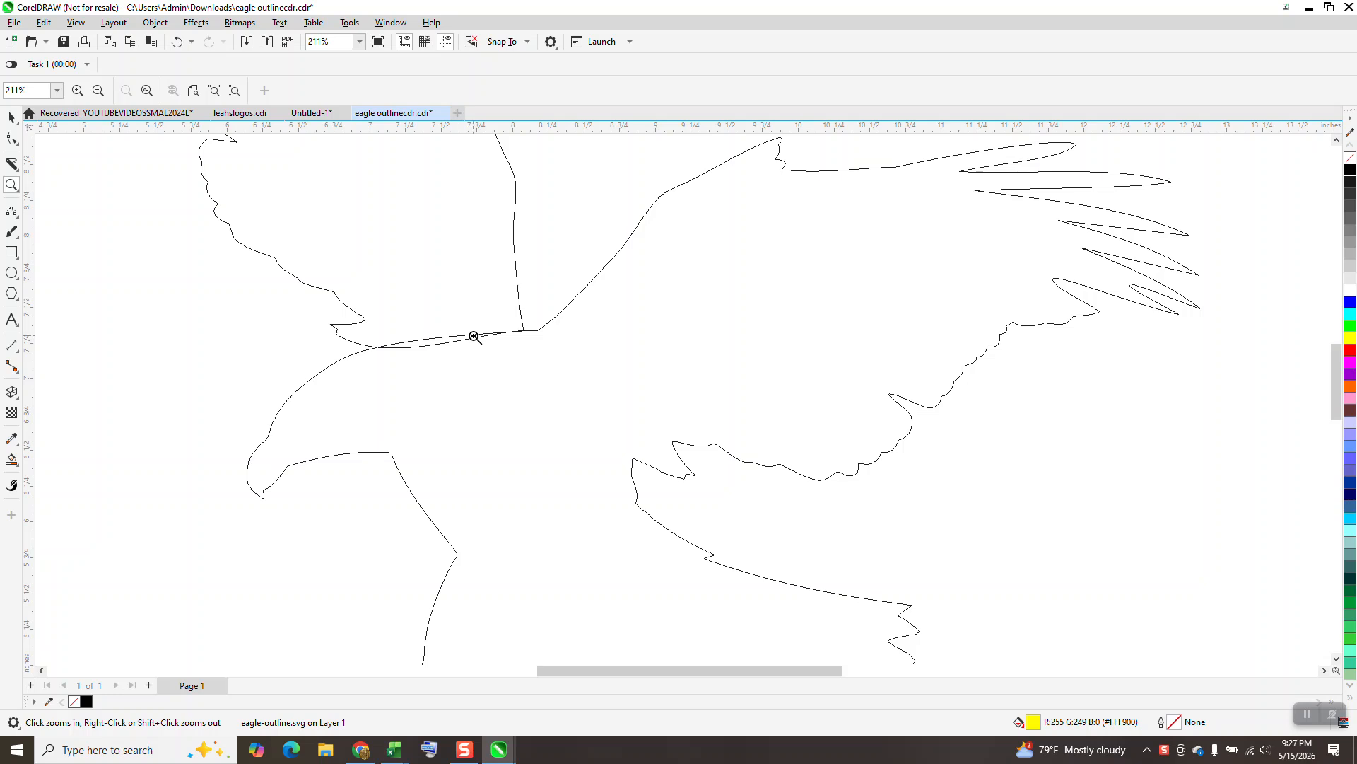
pyautogui.scroll(-4, 465, 335)
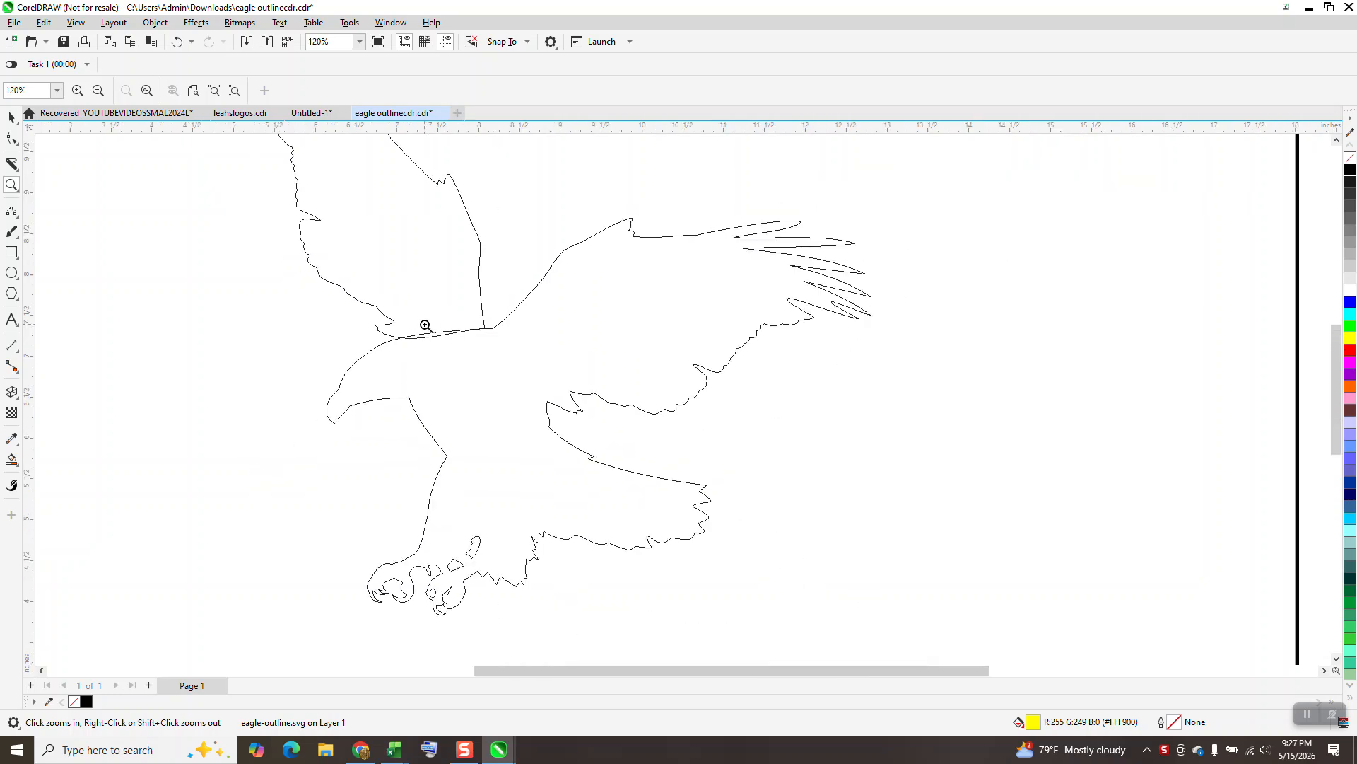
# Remove the overlapping line segments between the eagle's neck and raised wing with Virtual Segment Delete.
pyautogui.click(18, 176)
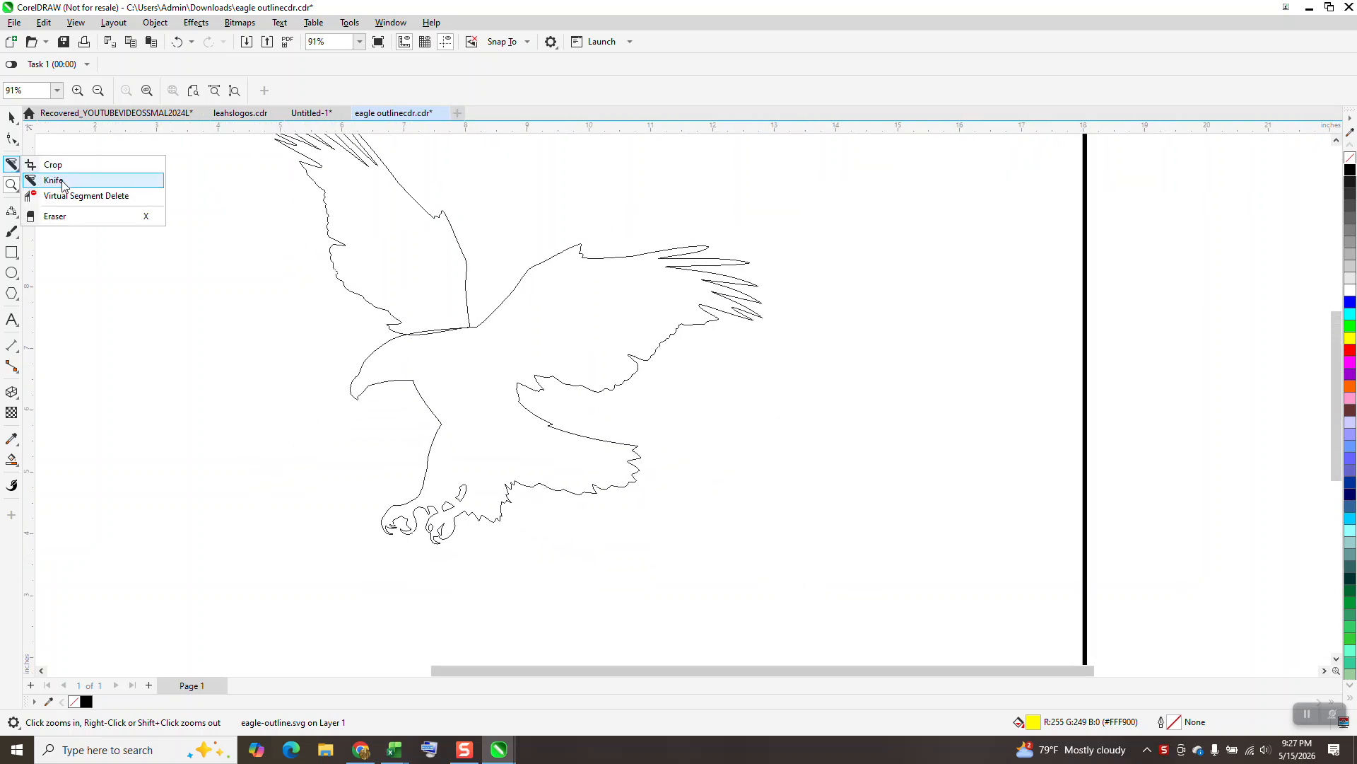
pyautogui.click(49, 179)
pyautogui.click(22, 177)
pyautogui.click(71, 195)
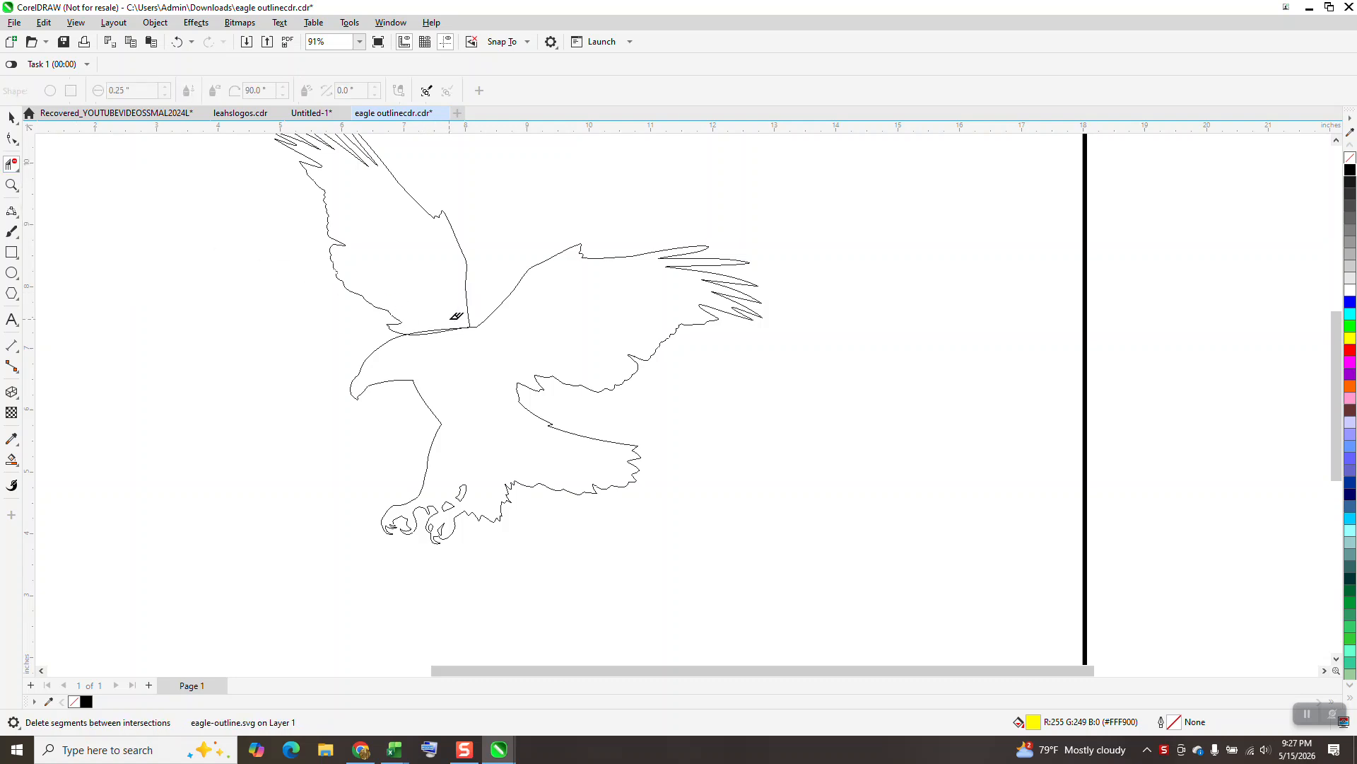
pyautogui.click(441, 338)
pyautogui.scroll(-2, 439, 343)
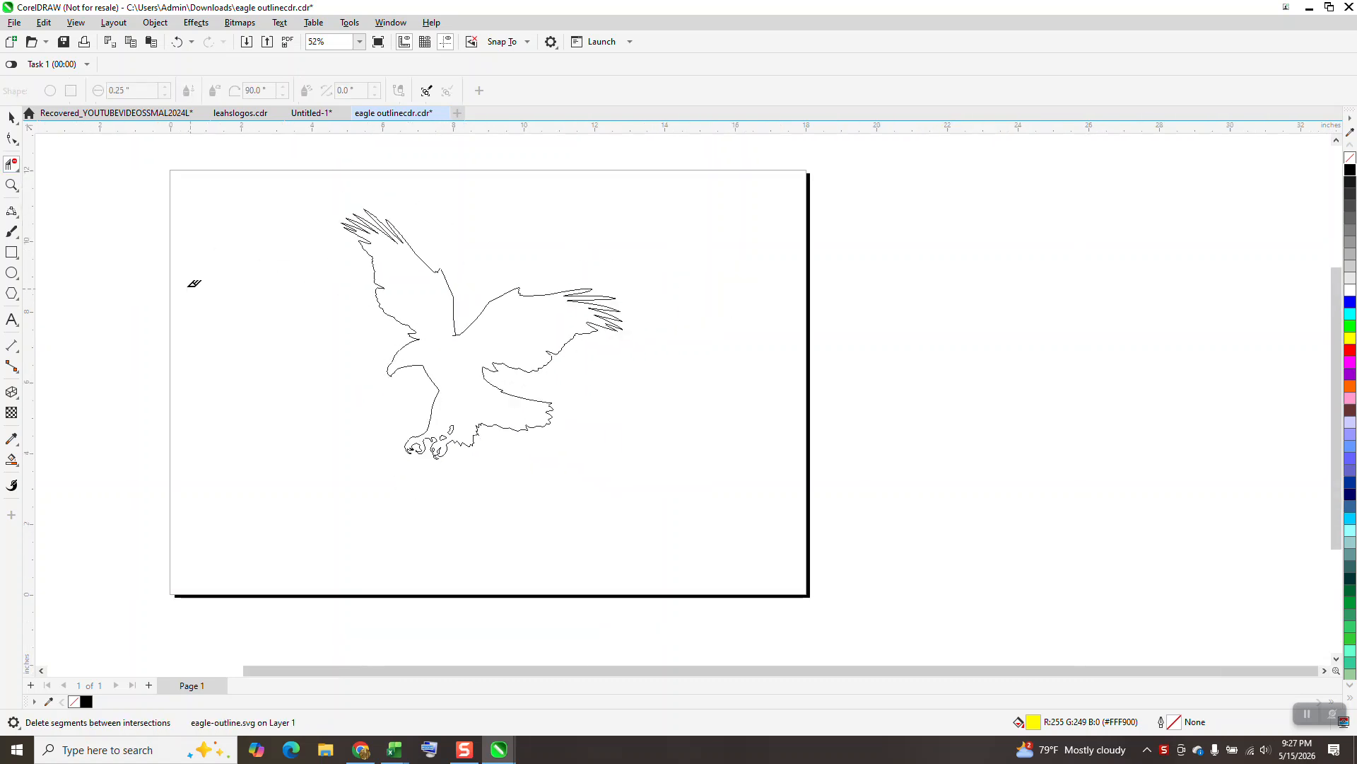
# Try to delete the leftover stub where the two wings meet with Virtual Segment Delete, and undo that deletion.
pyautogui.click(11, 186)
pyautogui.moveTo(435, 328); pyautogui.dragTo(511, 366)
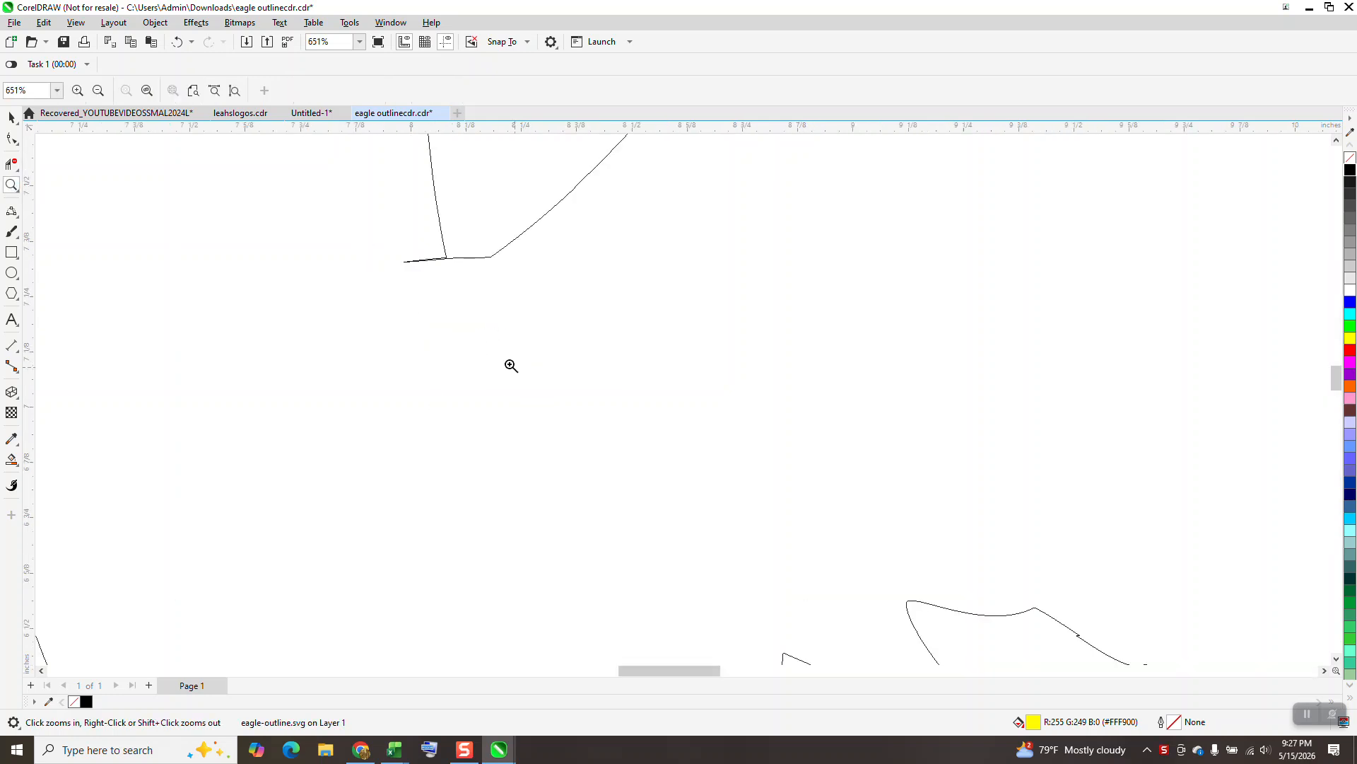
pyautogui.click(13, 166)
pyautogui.click(427, 260)
pyautogui.click(177, 42)
# Activate the Shape tool and set the drawing's view mode back to Enhanced.
pyautogui.click(11, 138)
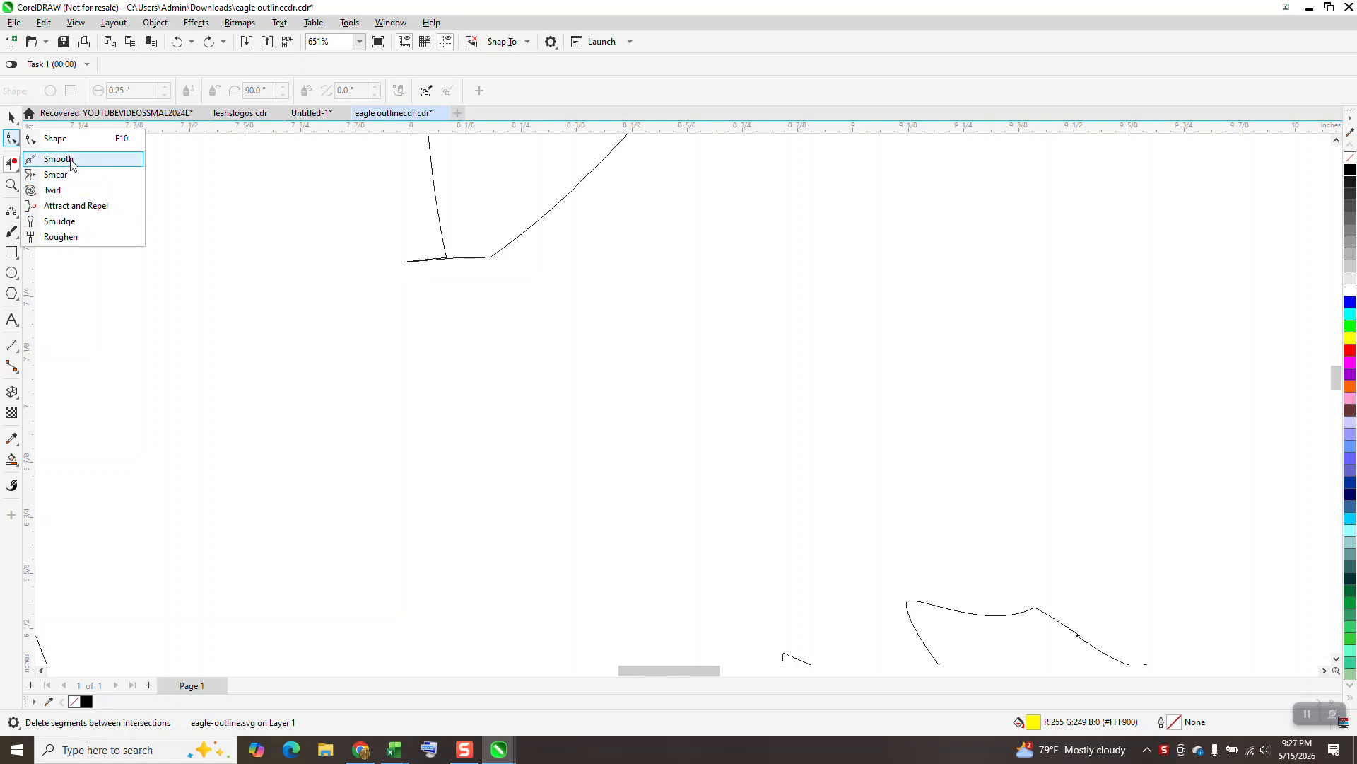
pyautogui.click(70, 140)
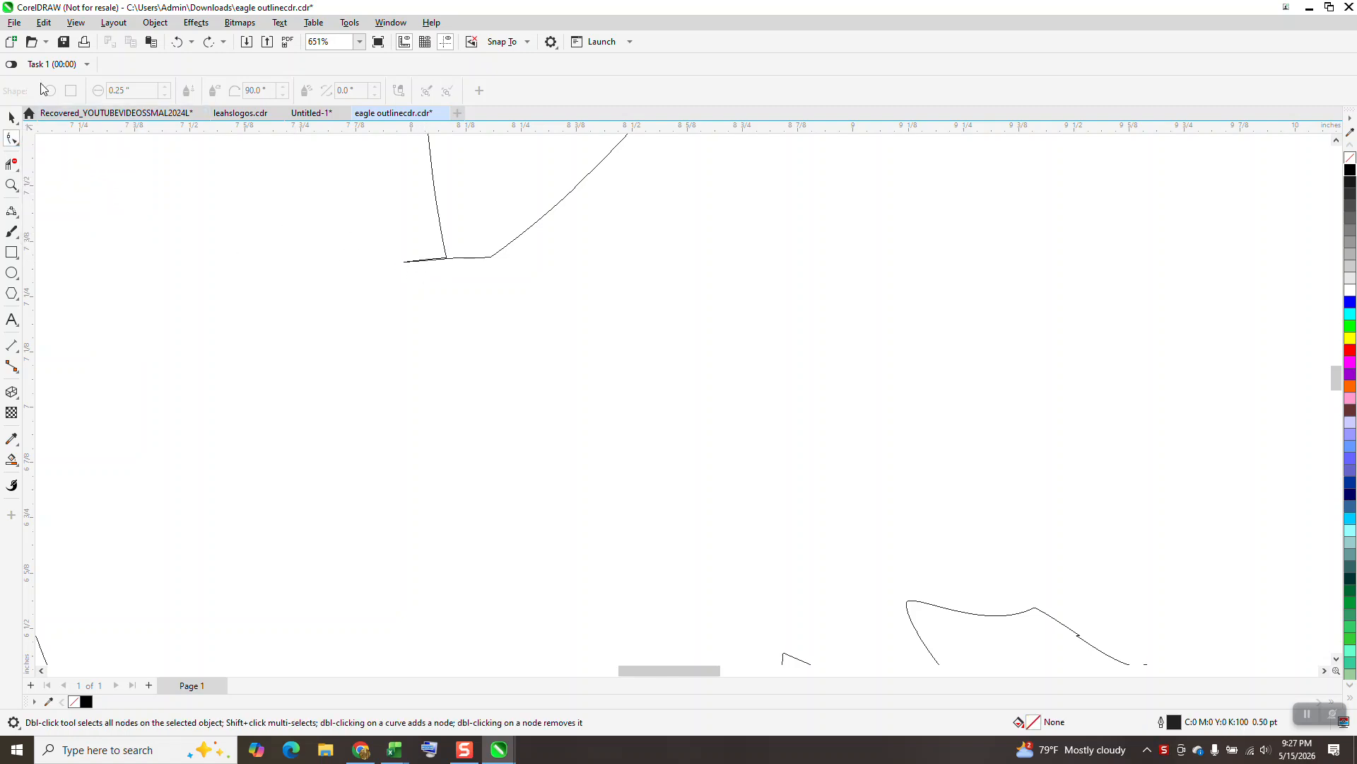
pyautogui.click(76, 22)
pyautogui.click(102, 71)
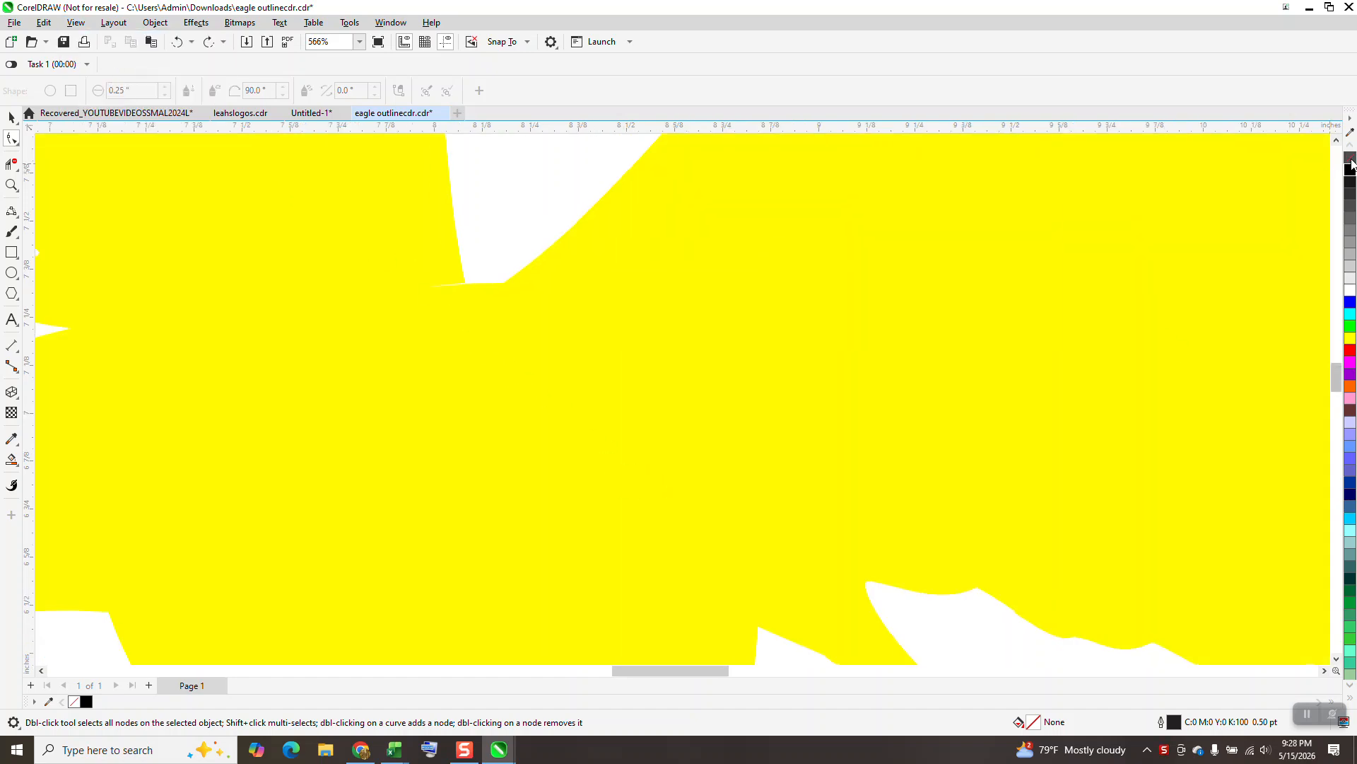
# Select the eagle, remove its yellow fill and give it a black outline.
pyautogui.click(1351, 165)
pyautogui.click(766, 468)
pyautogui.scroll(-2, 566, 421)
pyautogui.click(11, 119)
pyautogui.click(388, 246)
pyautogui.click(1350, 158)
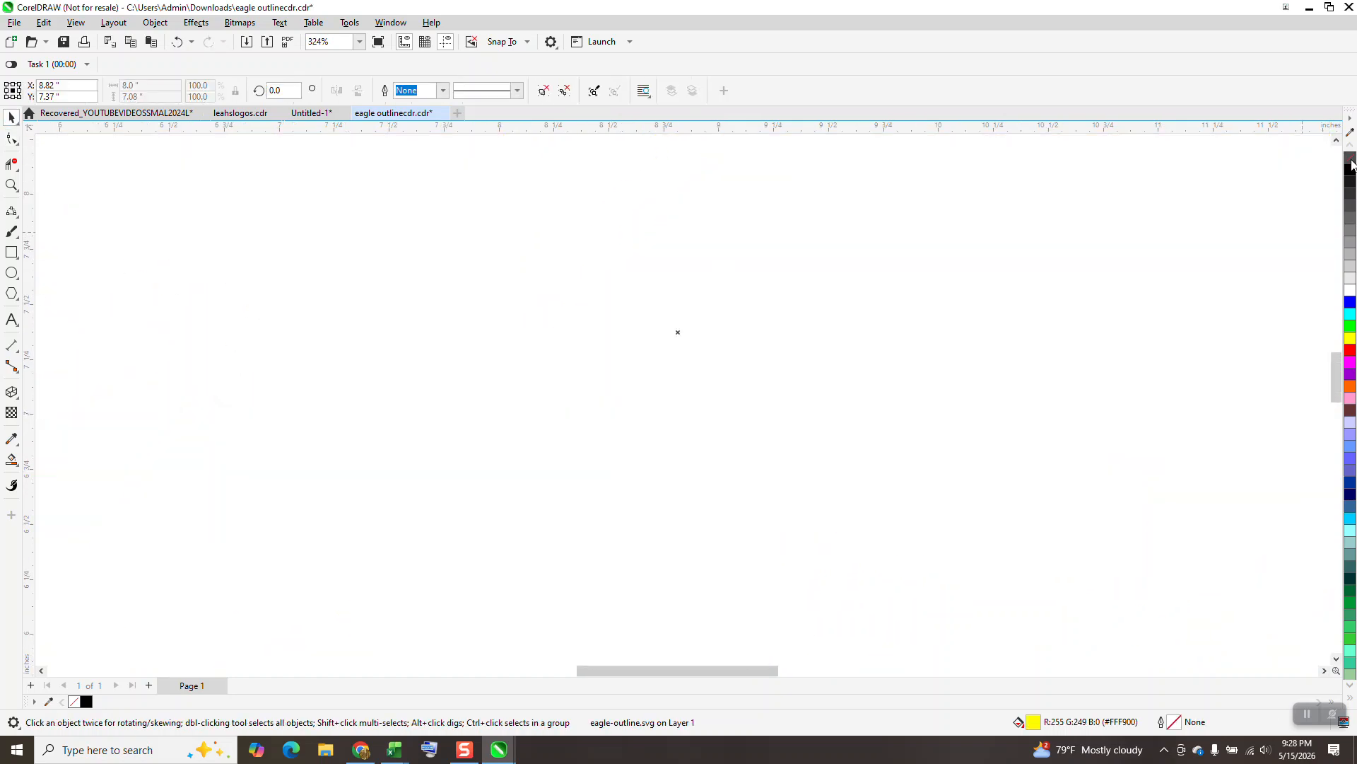
pyautogui.rightClick(1351, 170)
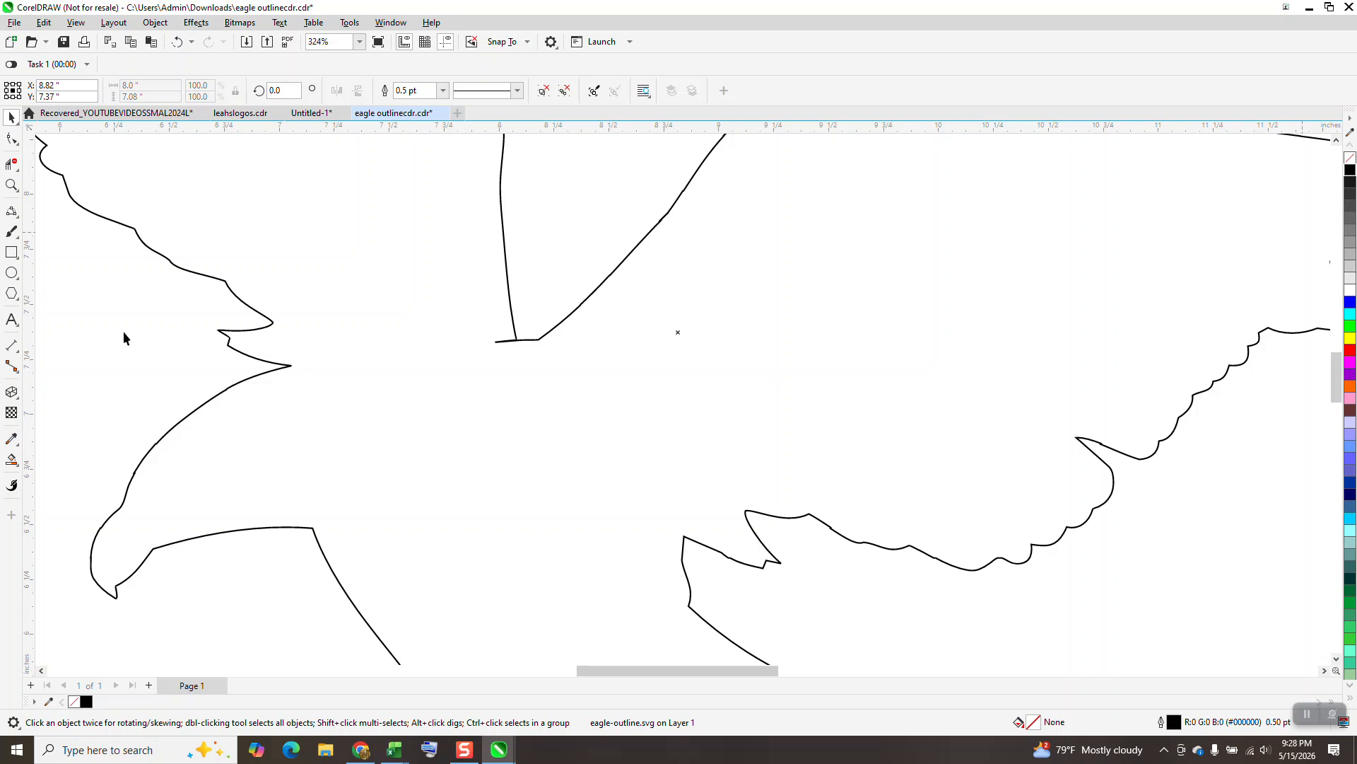
# Zoom in on the stub where the wings meet and ungroup the imported eagle artwork.
pyautogui.click(12, 185)
pyautogui.moveTo(463, 312); pyautogui.dragTo(580, 383)
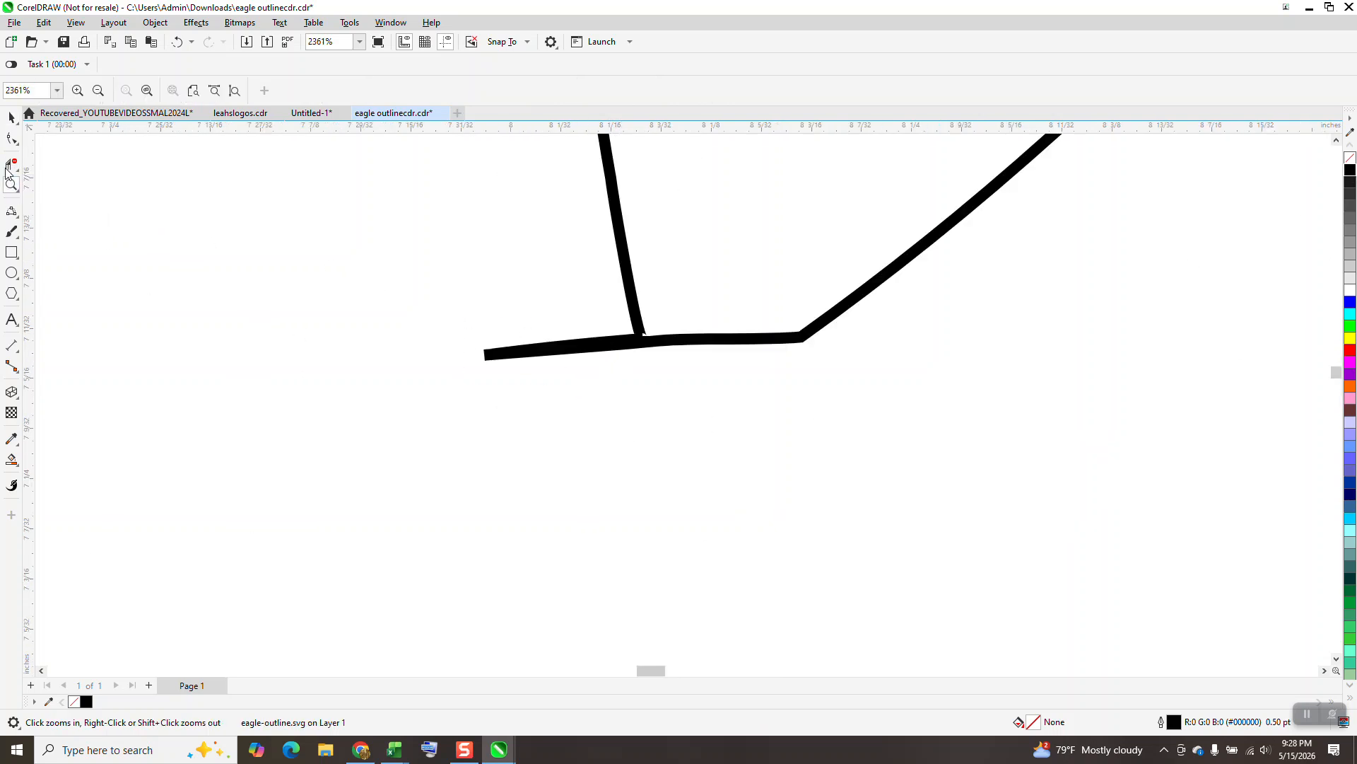
pyautogui.click(11, 138)
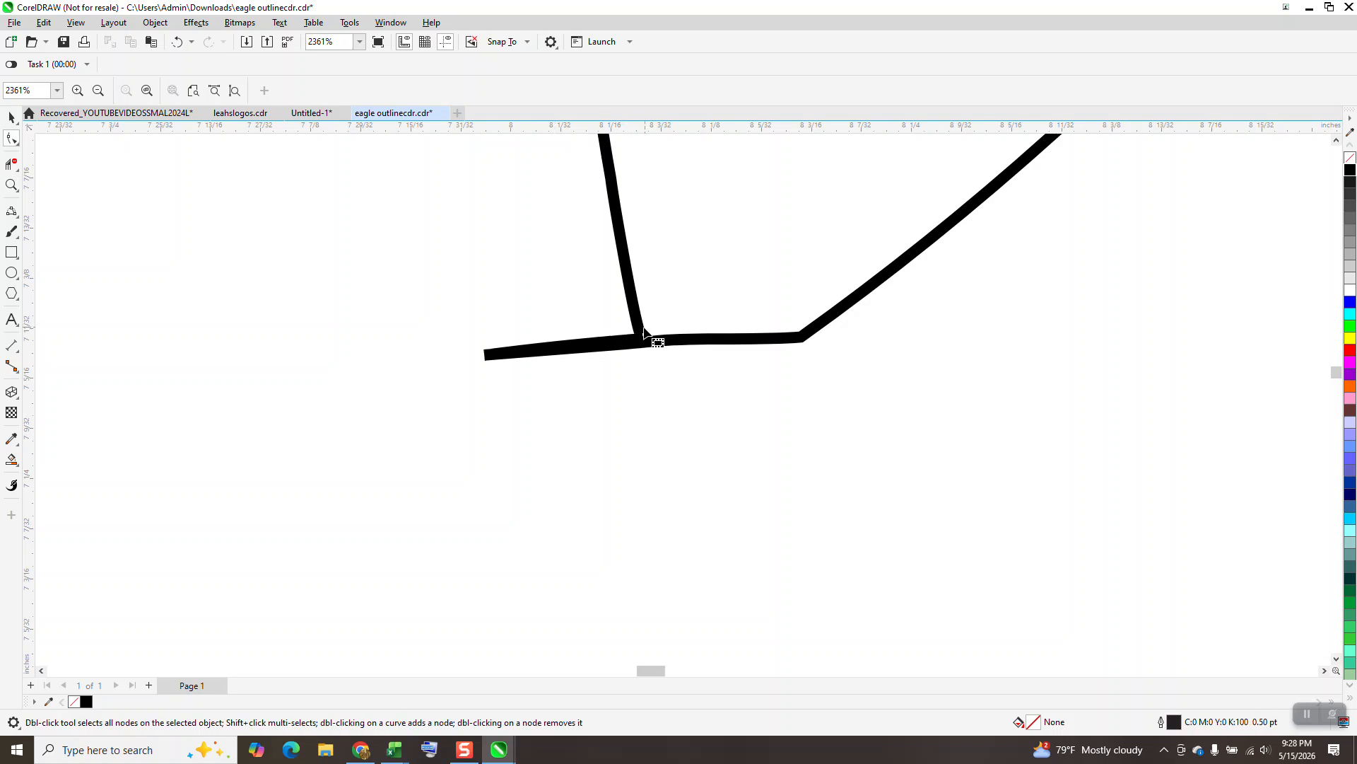
pyautogui.click(11, 117)
pyautogui.click(627, 349)
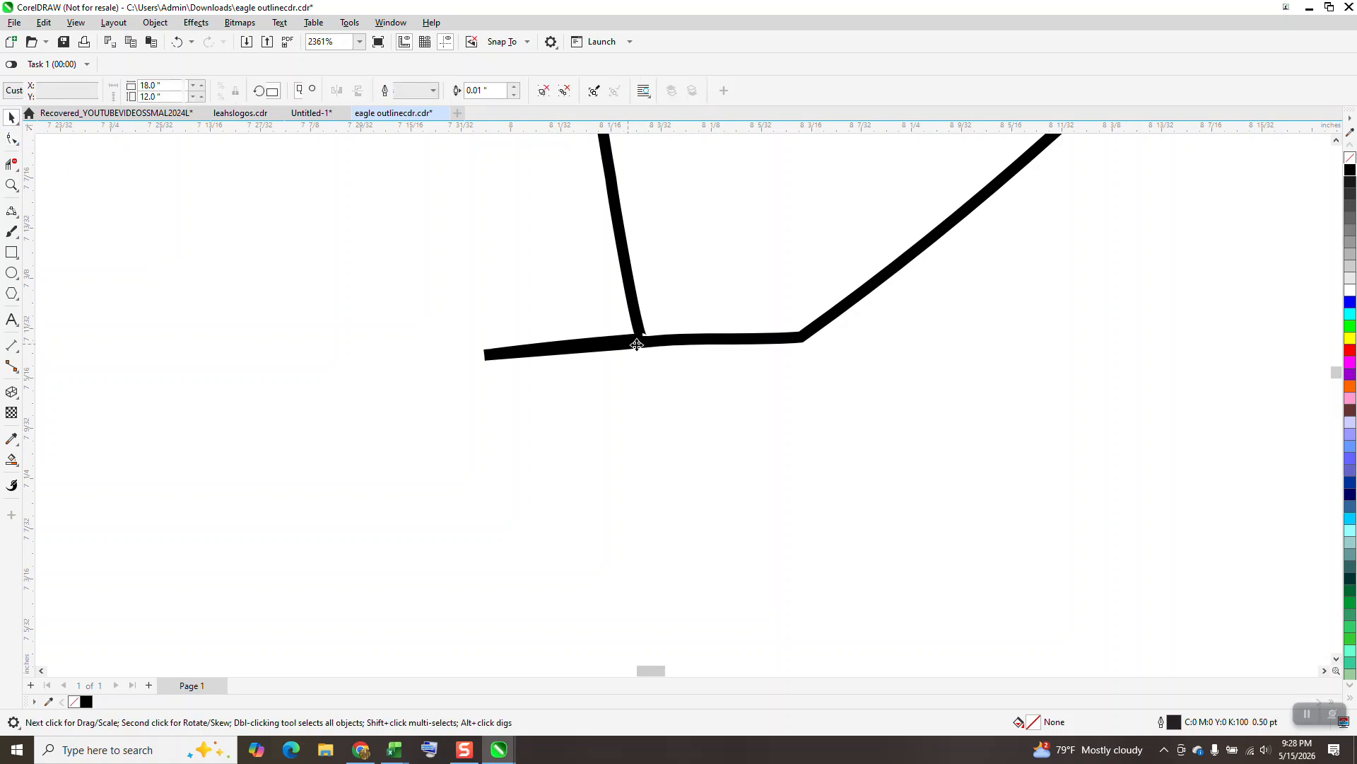
pyautogui.click(163, 26)
pyautogui.moveTo(199, 261)
pyautogui.click(371, 277)
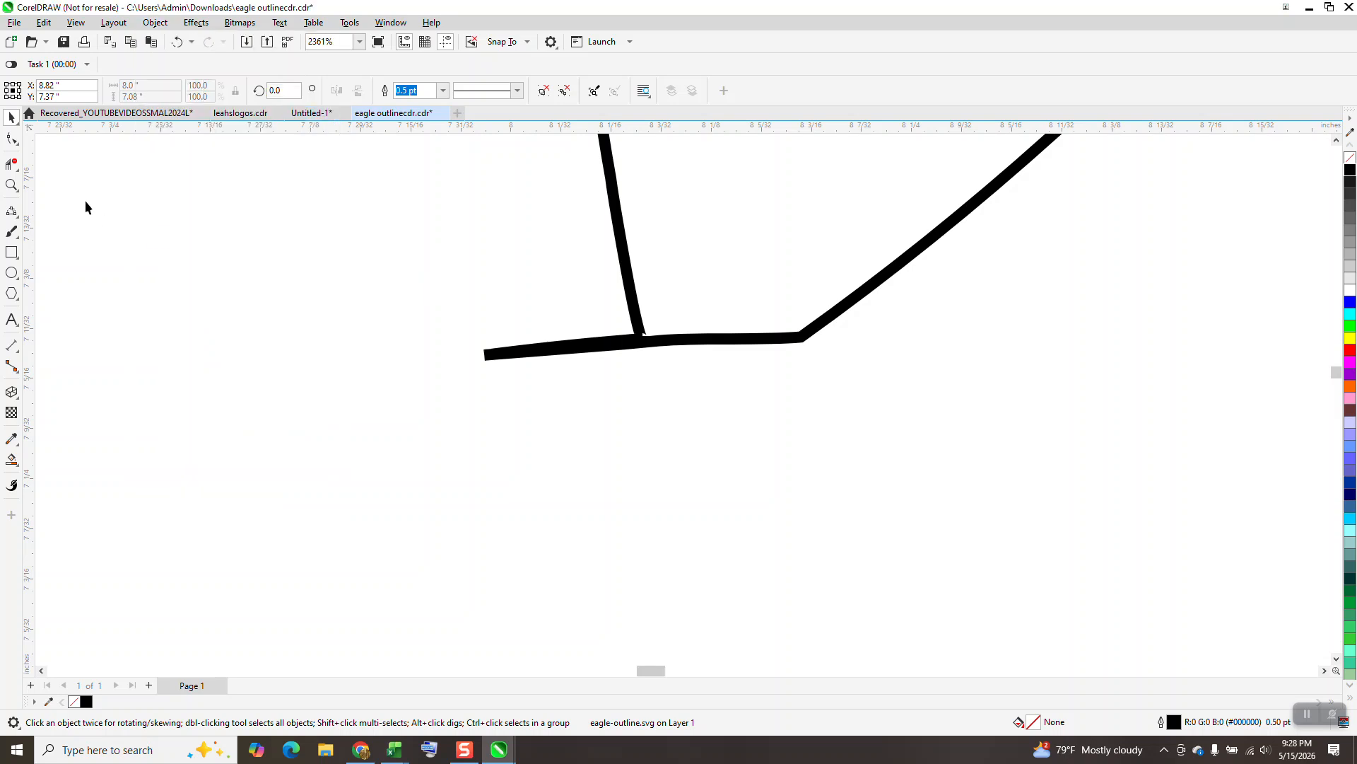
# Select the eagle again and ungroup its remaining nested group into an editable curve.
pyautogui.click(12, 139)
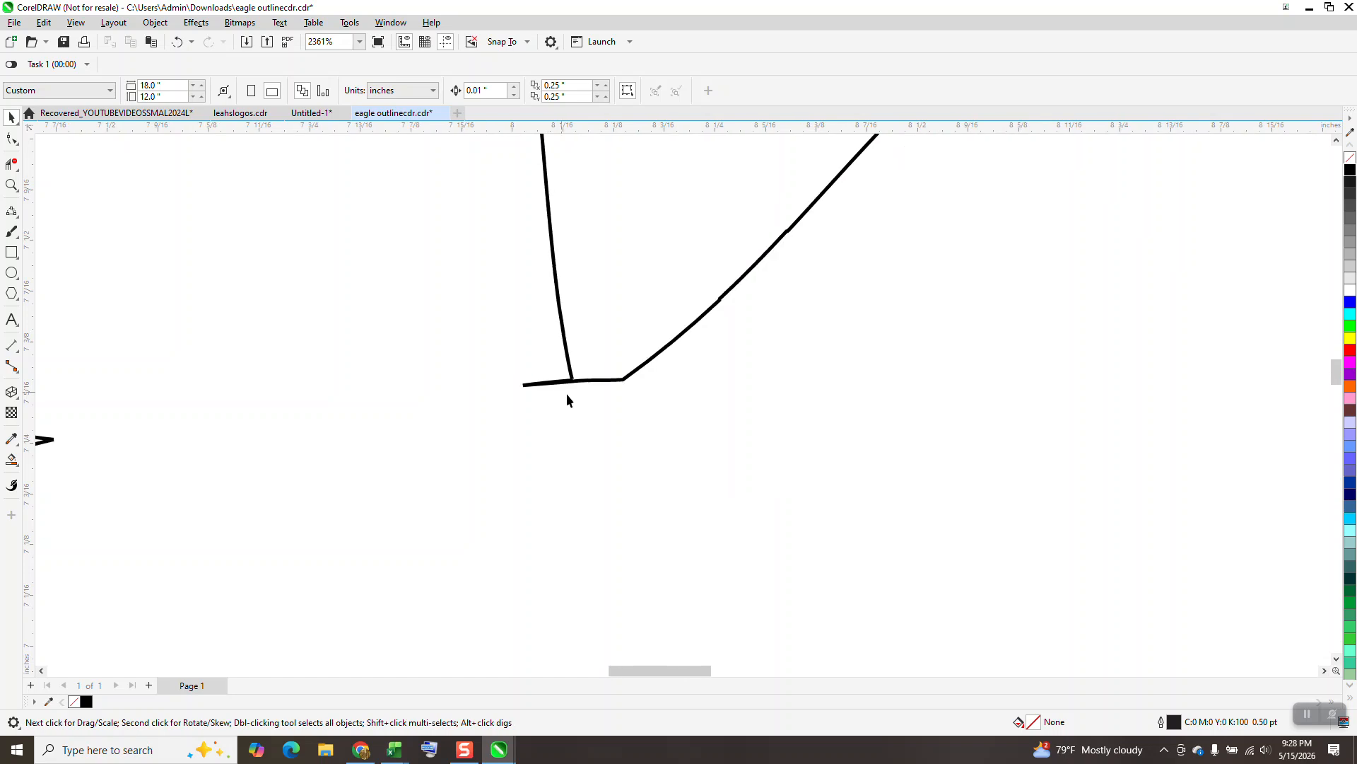
pyautogui.click(573, 384)
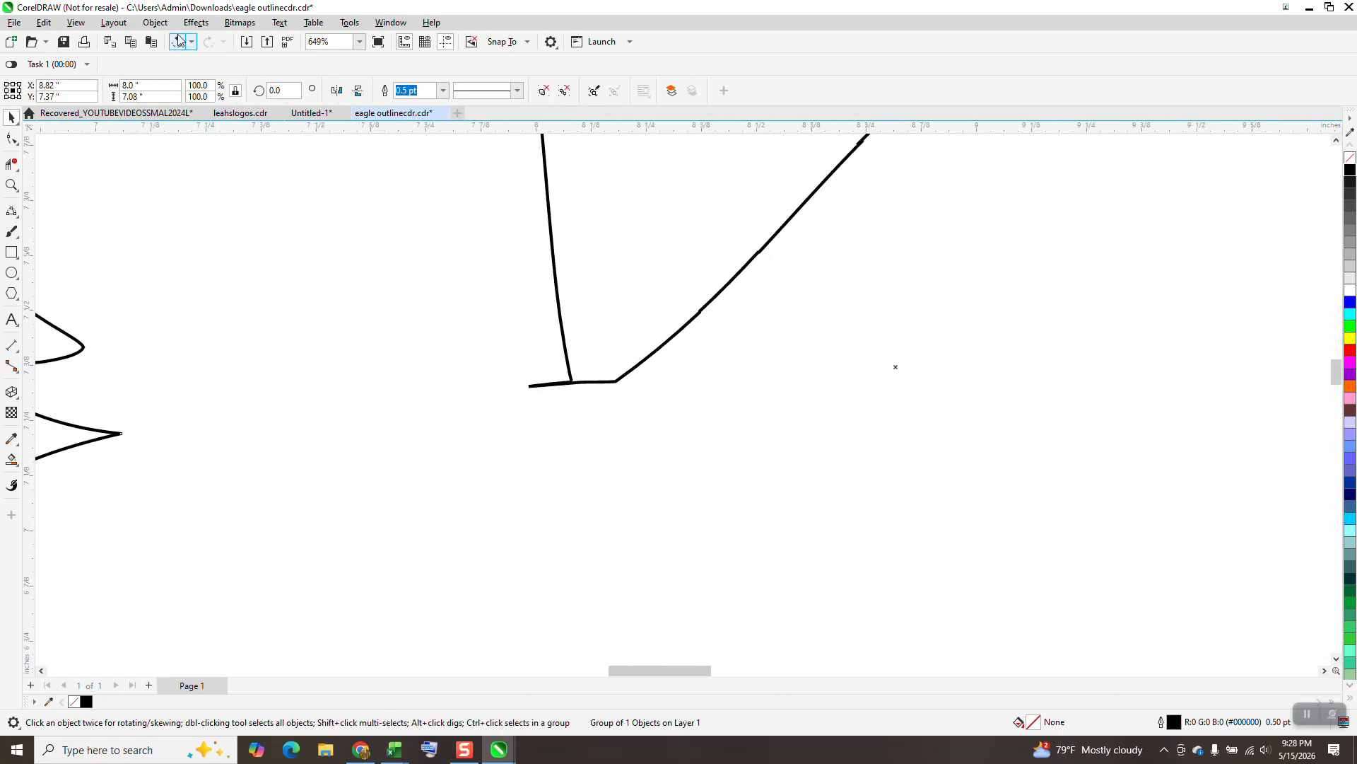
pyautogui.click(155, 23)
pyautogui.moveTo(192, 273)
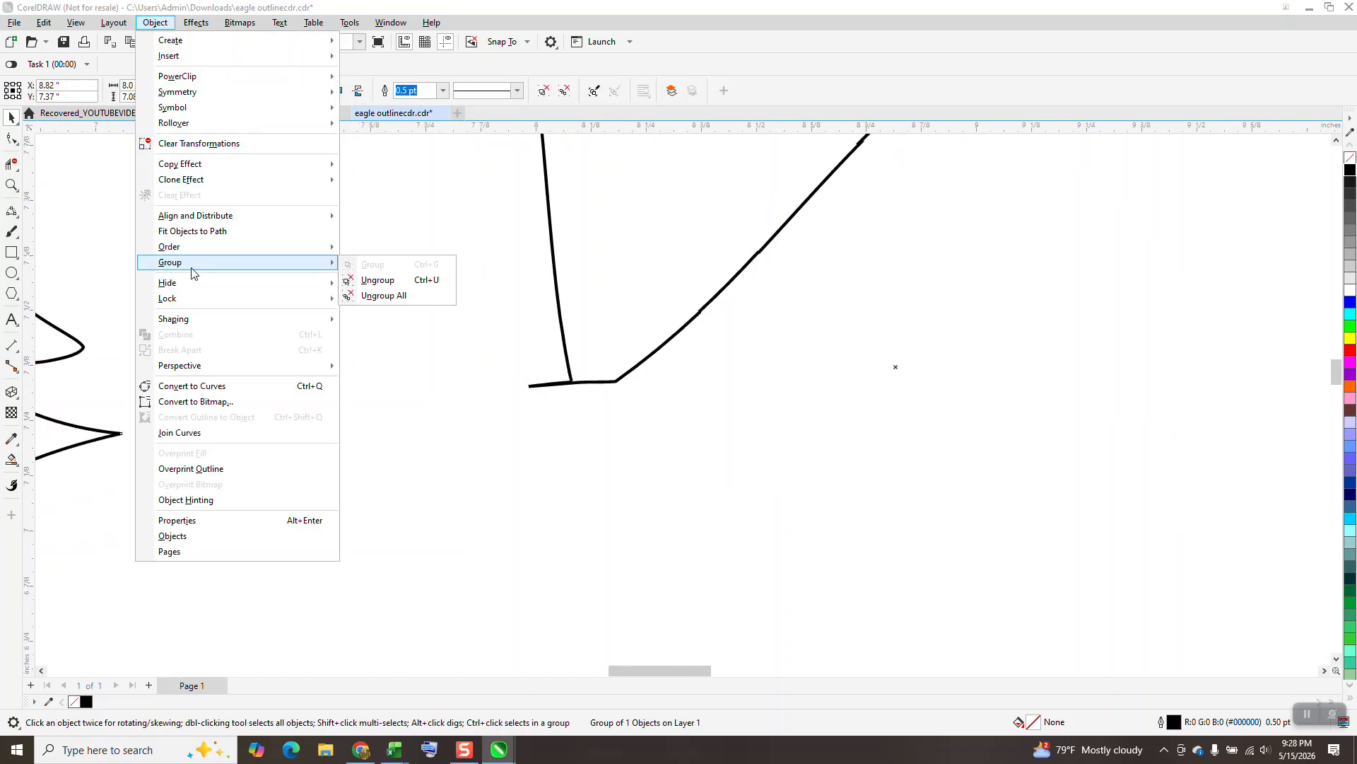
pyautogui.click(375, 280)
# Check the curve's nodes at the wing junction and remove the leftover stub there with Virtual Segment Delete.
pyautogui.click(11, 138)
pyautogui.click(12, 185)
pyautogui.moveTo(494, 355); pyautogui.dragTo(643, 454)
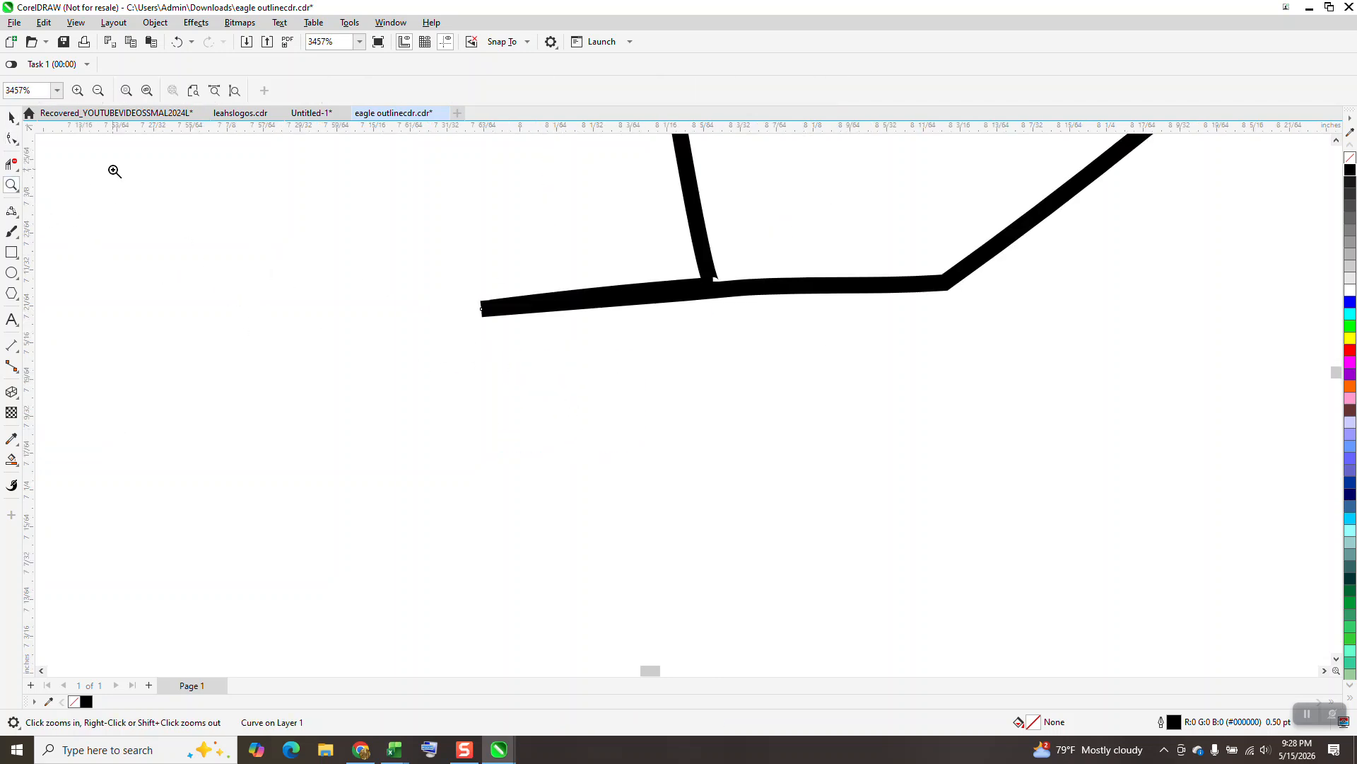
pyautogui.click(11, 138)
pyautogui.click(713, 286)
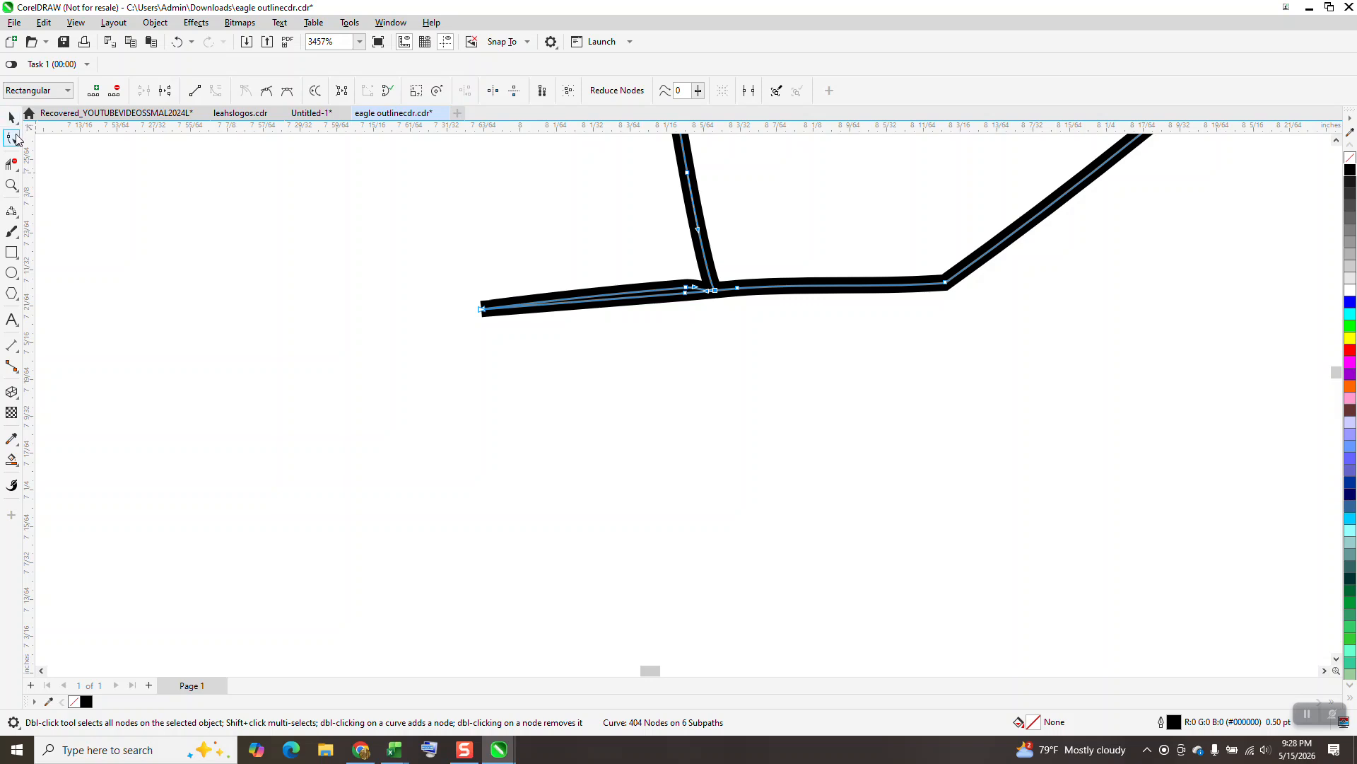
pyautogui.click(11, 163)
pyautogui.moveTo(590, 248); pyautogui.dragTo(635, 333)
pyautogui.scroll(-2, 635, 332)
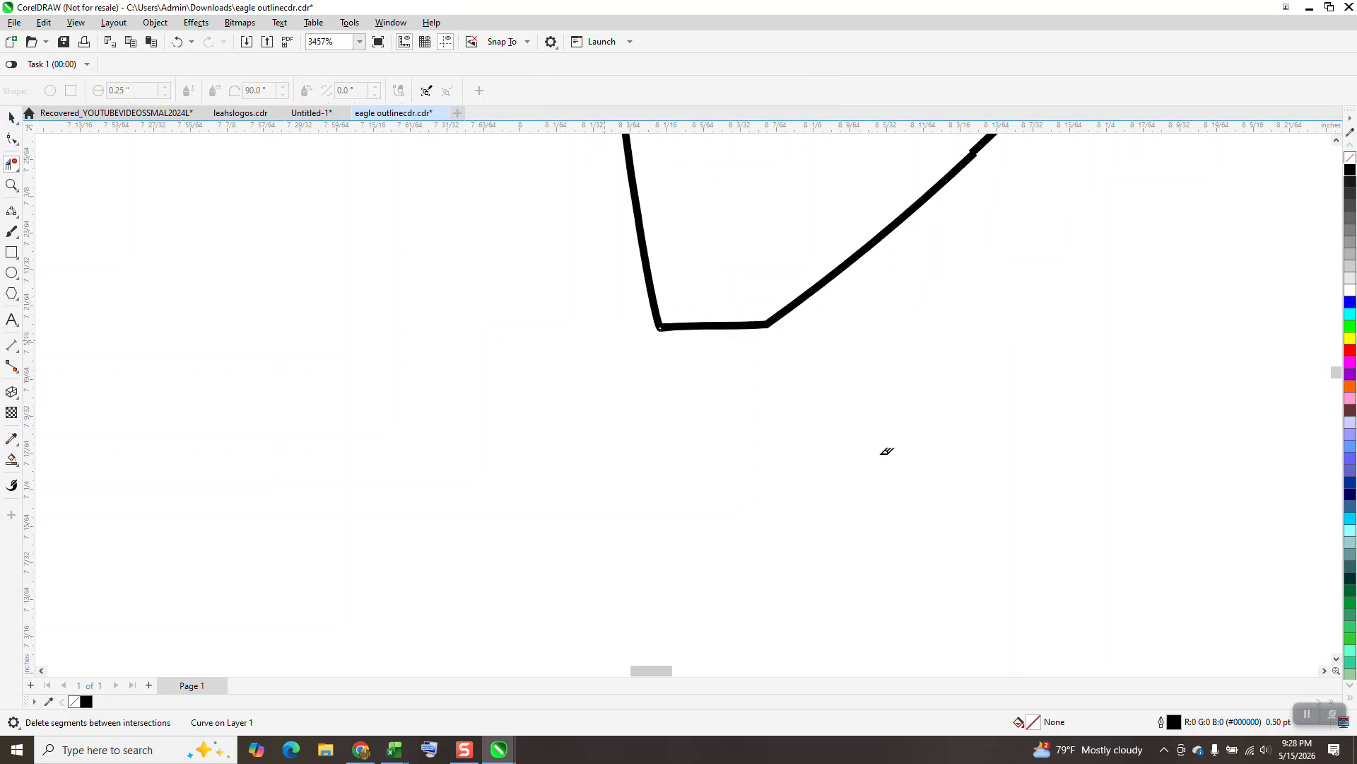
# Select the open end nodes at the wing junction and close the gap with Join Curves in Extend mode, 0.1" tolerance.
pyautogui.click(11, 185)
pyautogui.moveTo(645, 316); pyautogui.dragTo(701, 357)
pyautogui.click(12, 139)
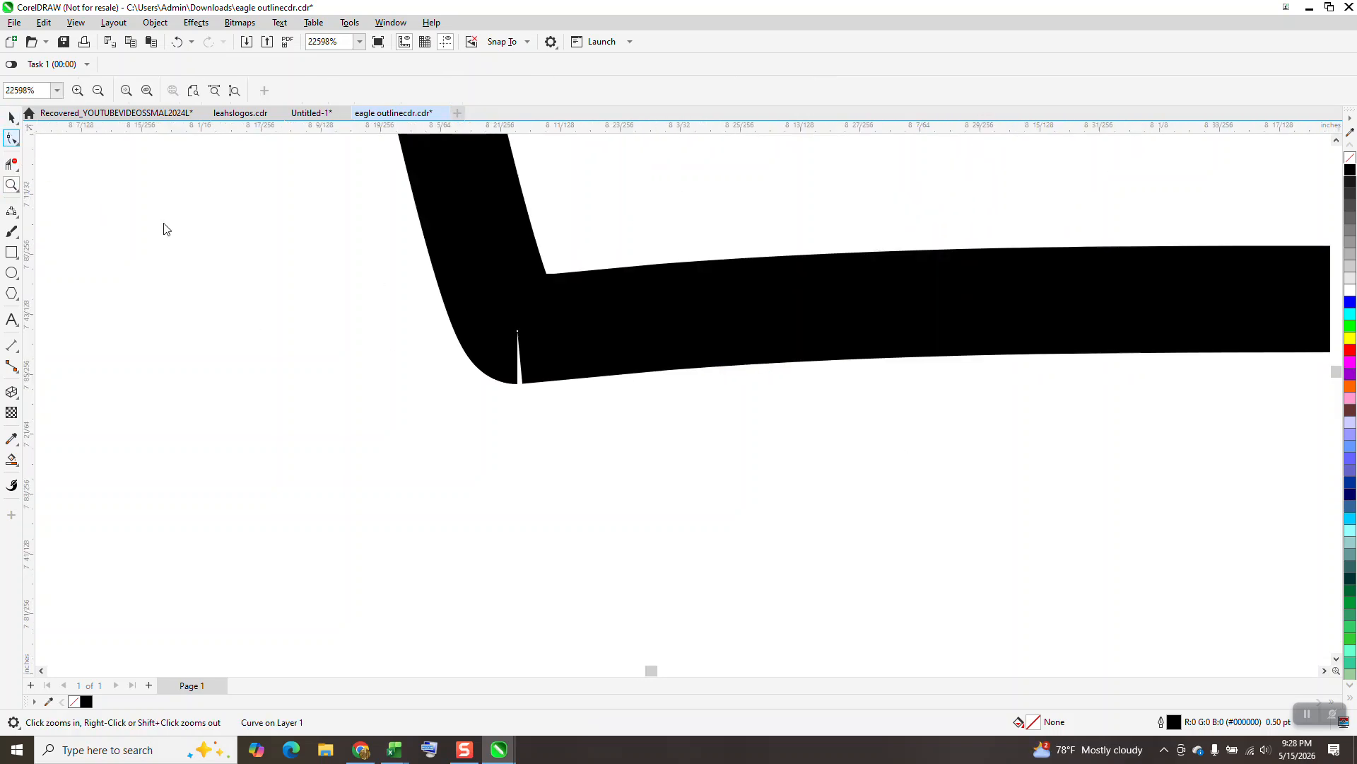
pyautogui.moveTo(458, 293); pyautogui.dragTo(577, 375)
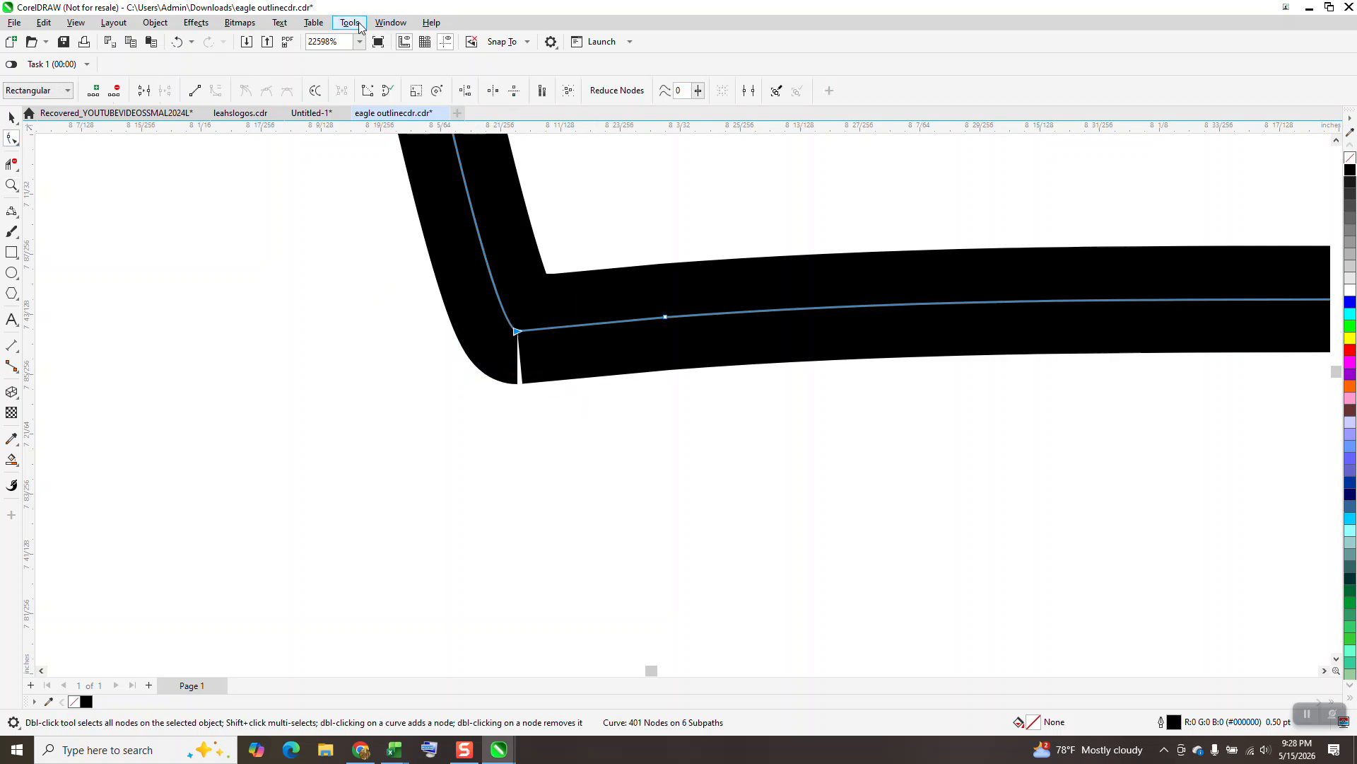
pyautogui.click(391, 22)
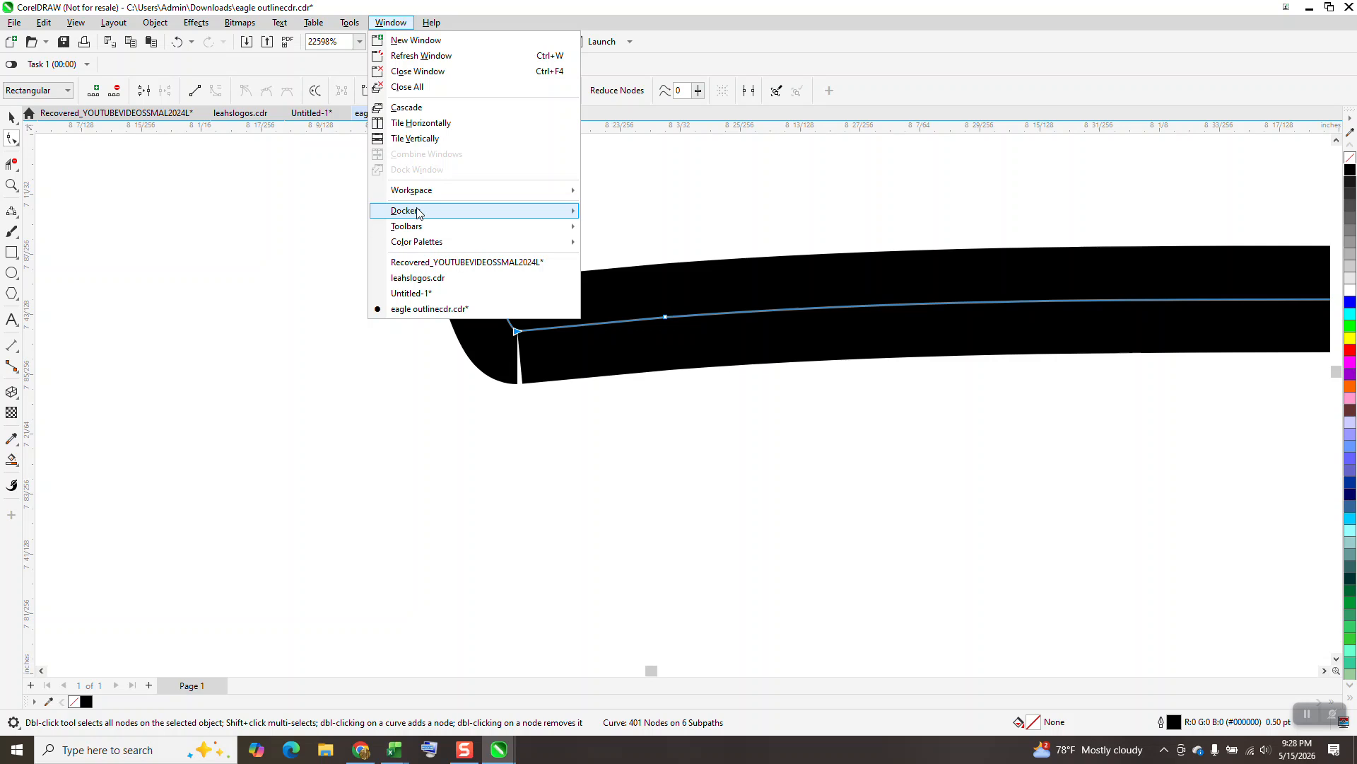
pyautogui.moveTo(418, 212)
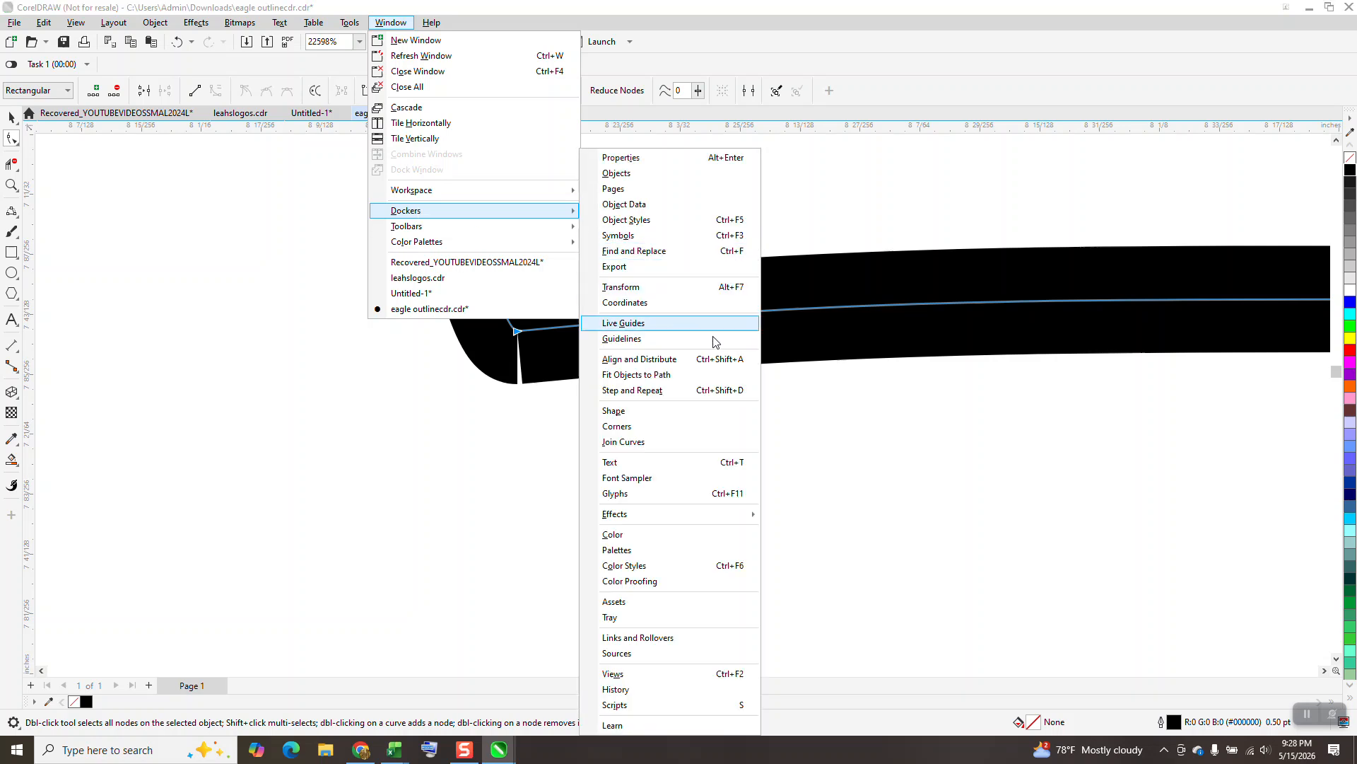
pyautogui.click(639, 439)
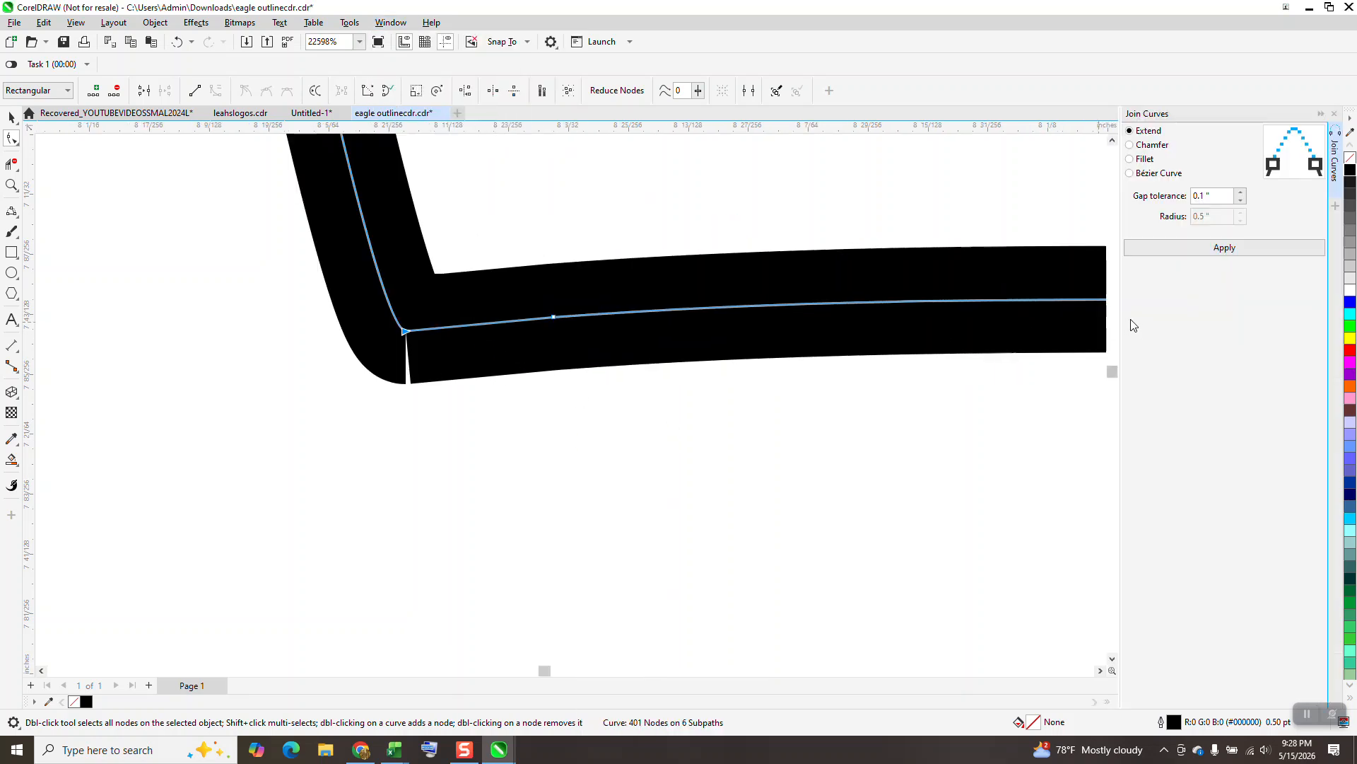
pyautogui.scroll(-6, 861, 357)
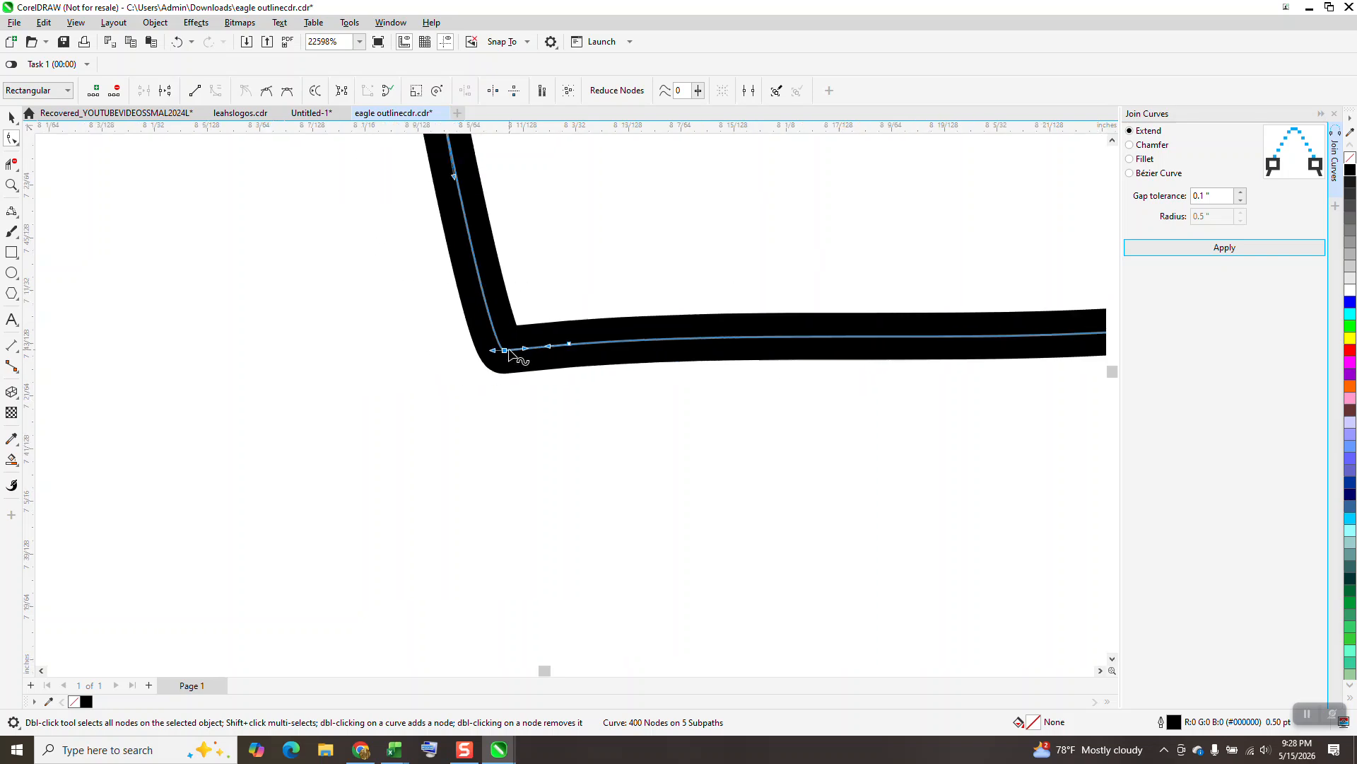
pyautogui.scroll(-7, 571, 347)
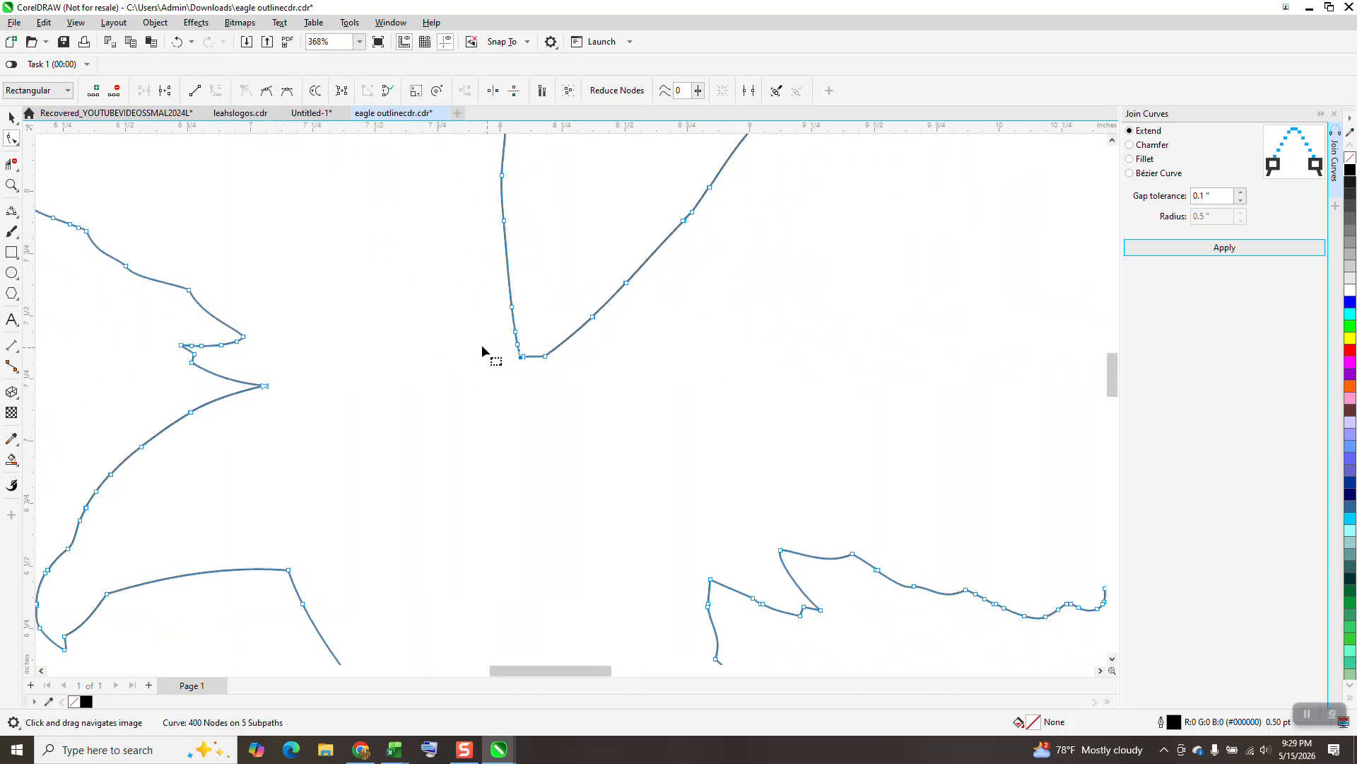
# Select the whole eagle curve, color its outline red and close the Join Curves docker.
pyautogui.click(11, 118)
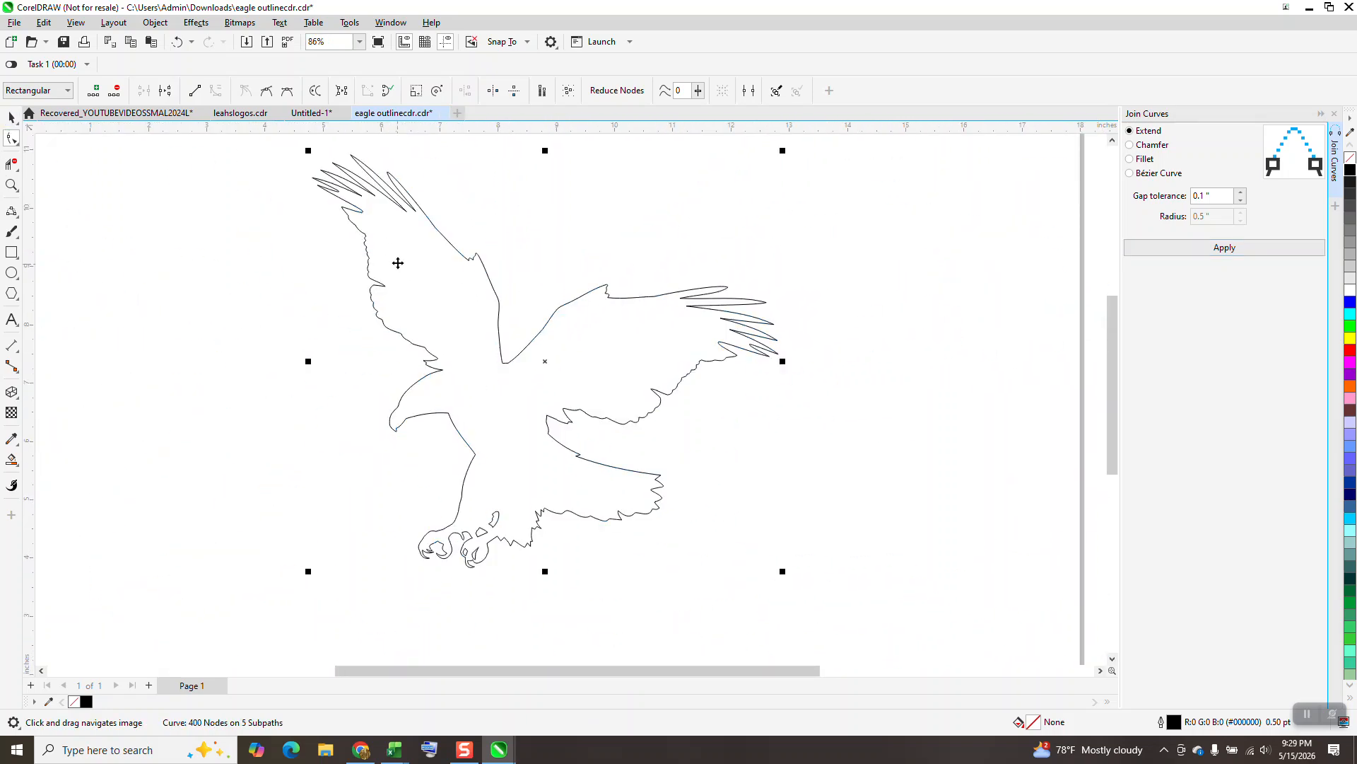
pyautogui.rightClick(1351, 354)
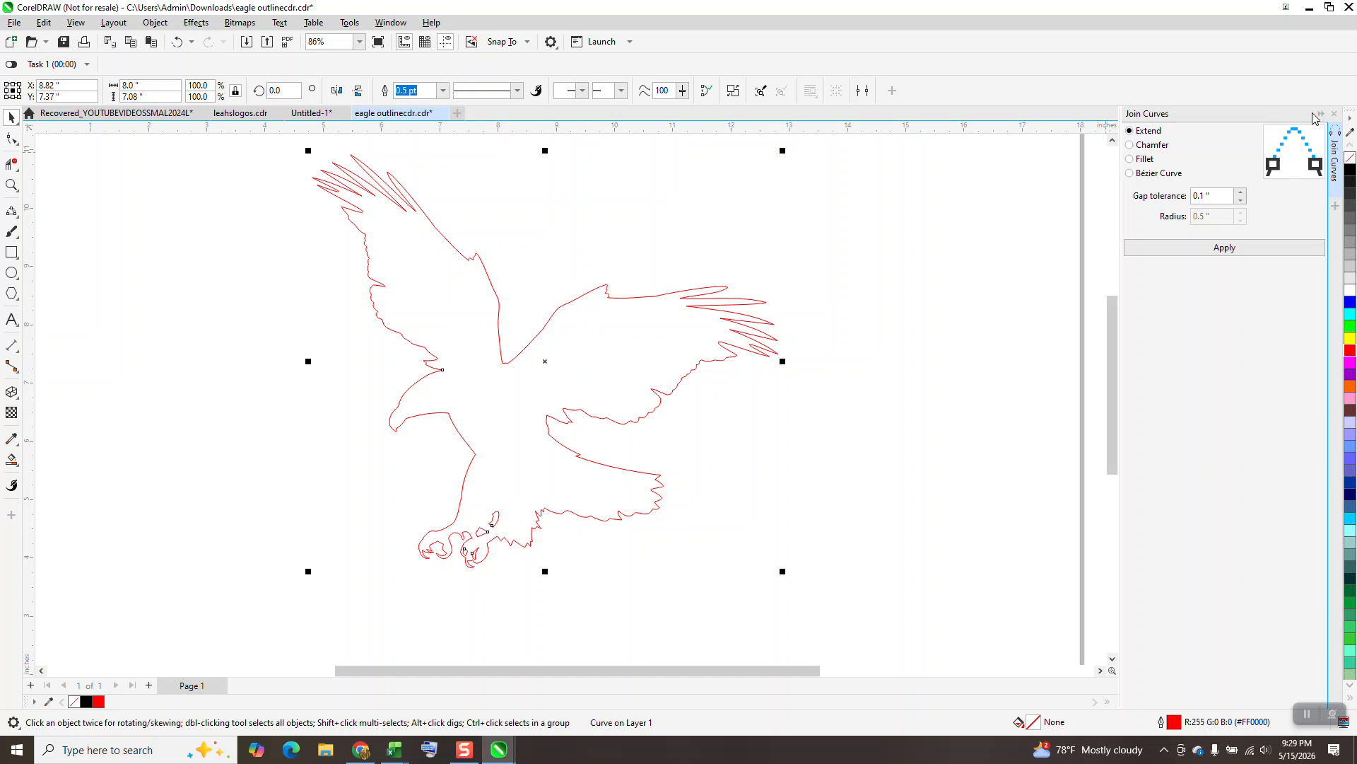
pyautogui.click(1341, 116)
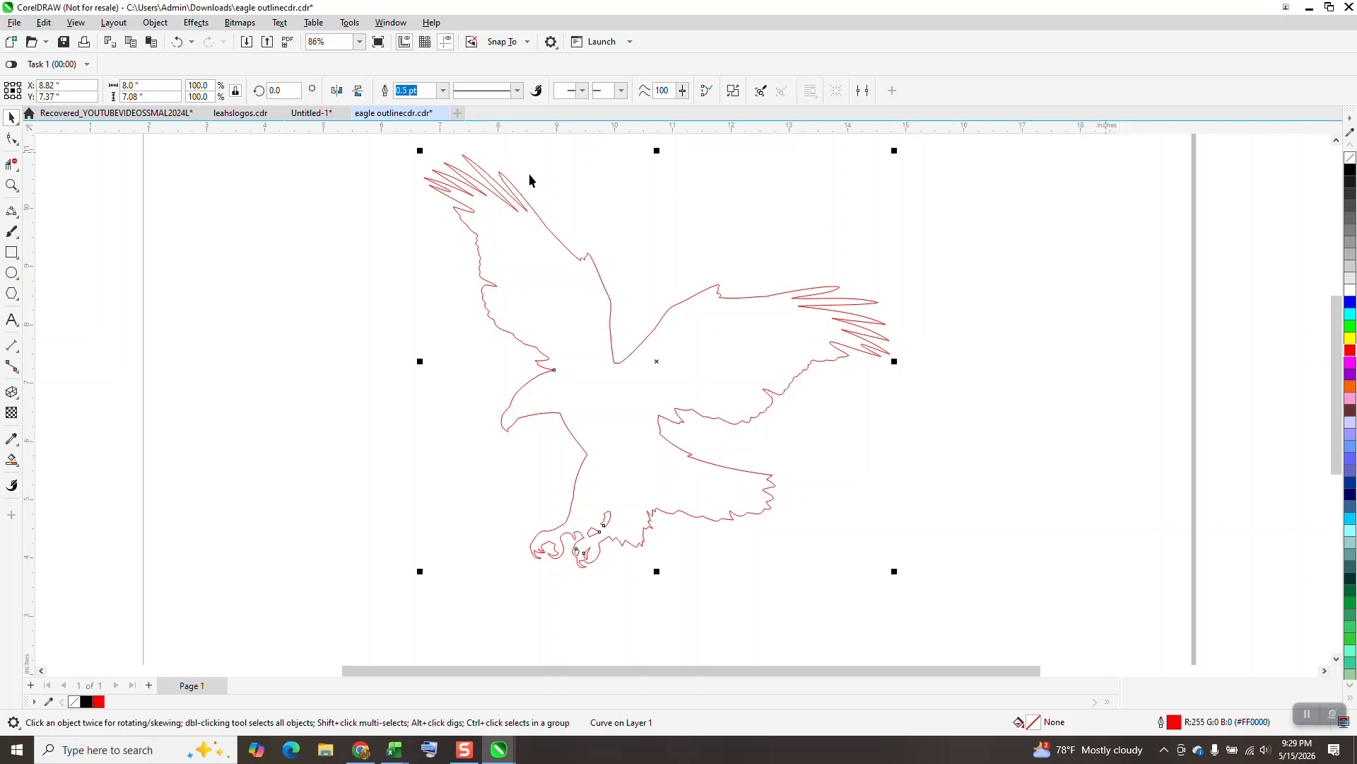
# Deselect the eagle and set both the horizontal and vertical duplicate distances to 0 inches.
pyautogui.click(563, 156)
pyautogui.click(486, 92)
pyautogui.press('Tab')
pyautogui.write('0')
pyautogui.press('Tab')
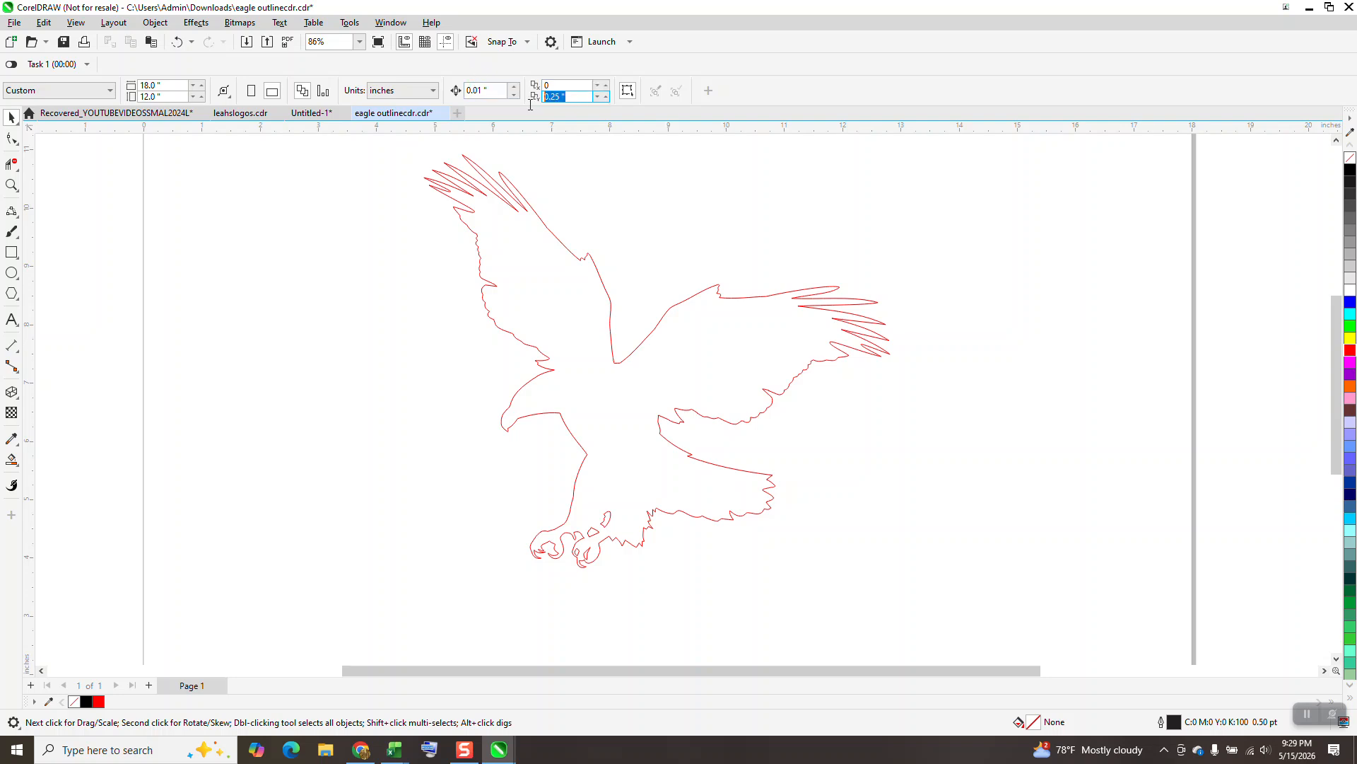
pyautogui.write('0')
pyautogui.press('Return')
pyautogui.scroll(-3, 548, 271)
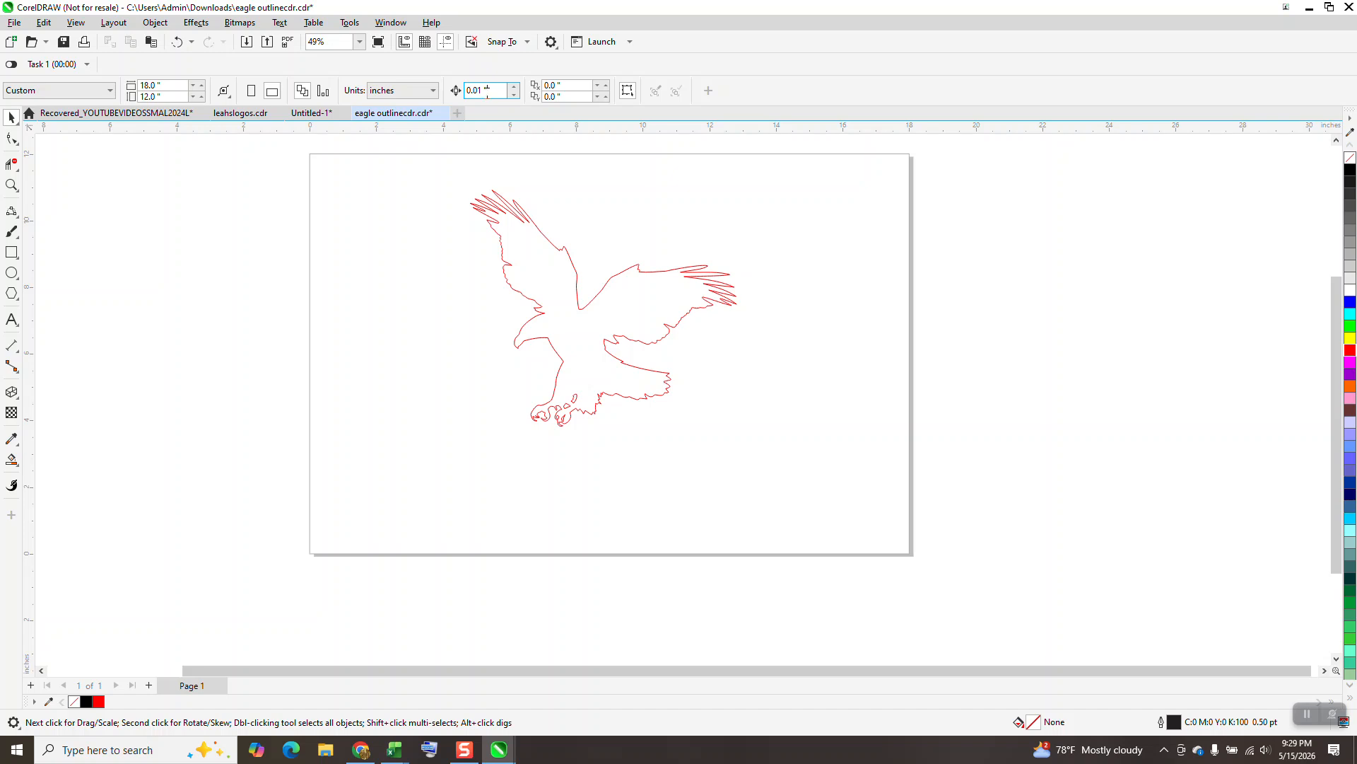
# Move the eagle outline to about X 5.3 inches on the page and place a duplicate 9 inches to its right.
pyautogui.moveTo(549, 261); pyautogui.dragTo(431, 263)
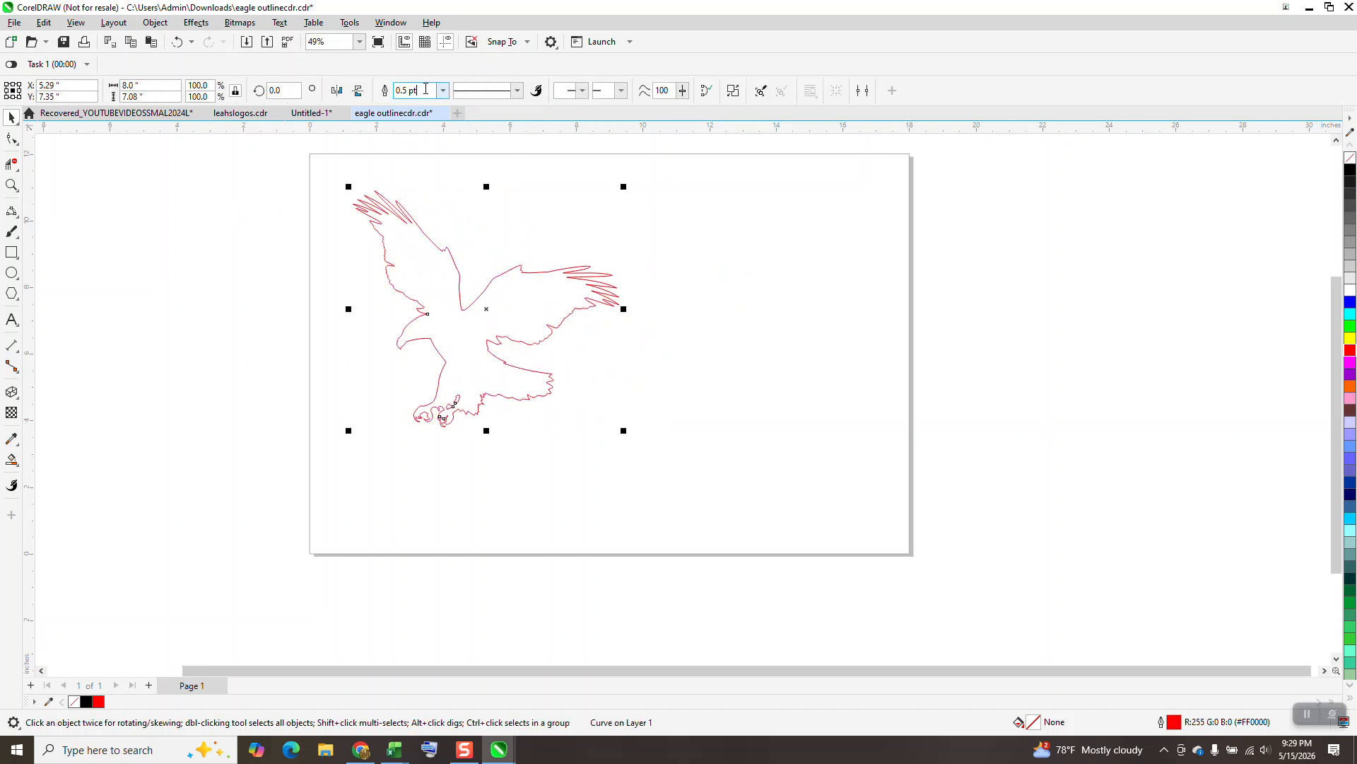
pyautogui.click(481, 148)
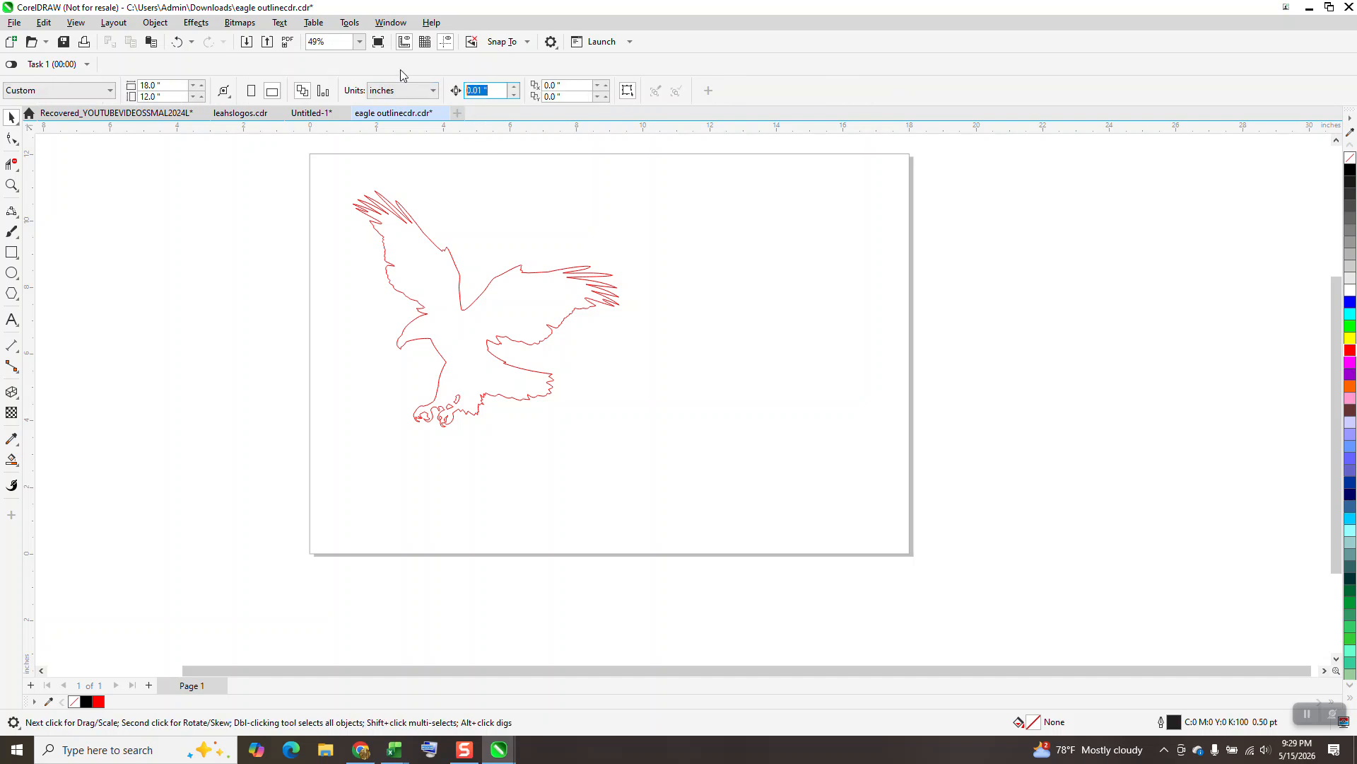
pyautogui.click(512, 329)
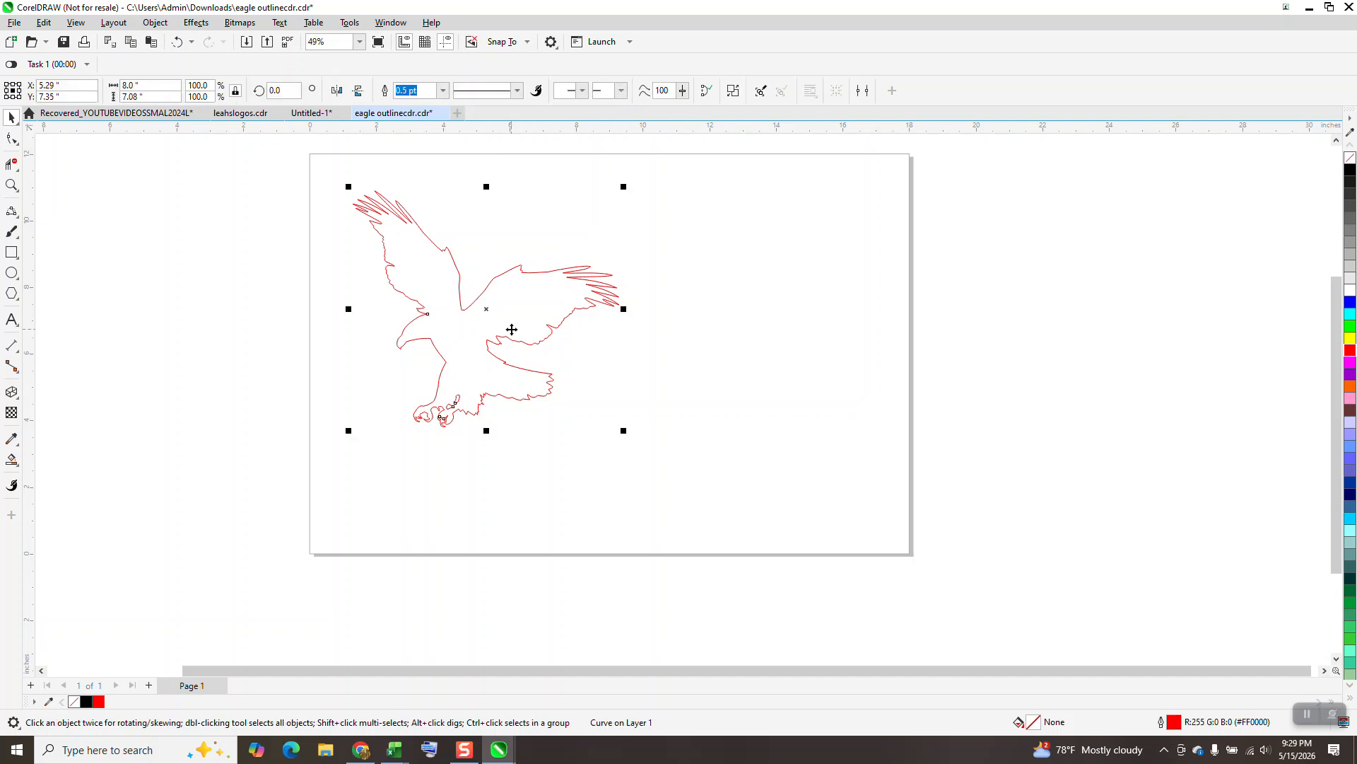
pyautogui.hotkey('ctrl', 'd')
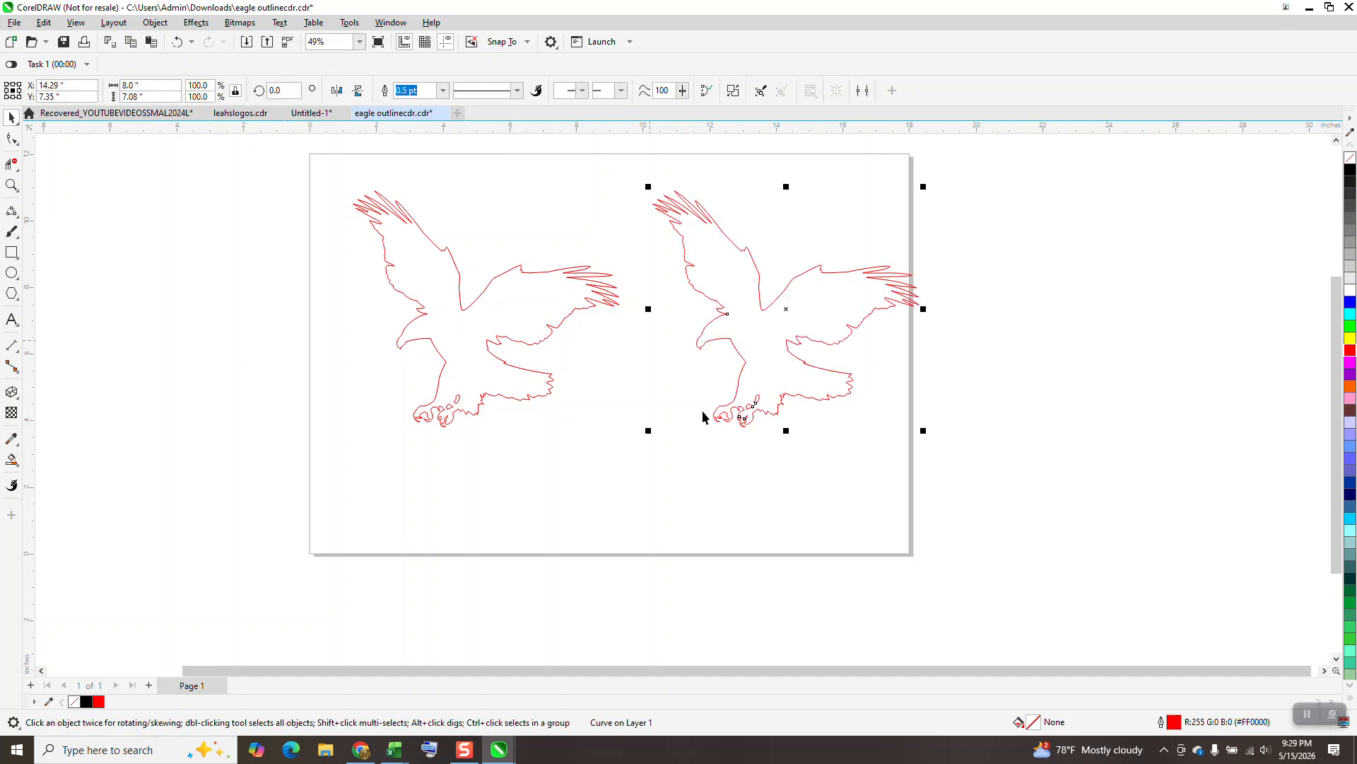
# Open the Contour effect settings for the duplicated eagle.
pyautogui.click(196, 24)
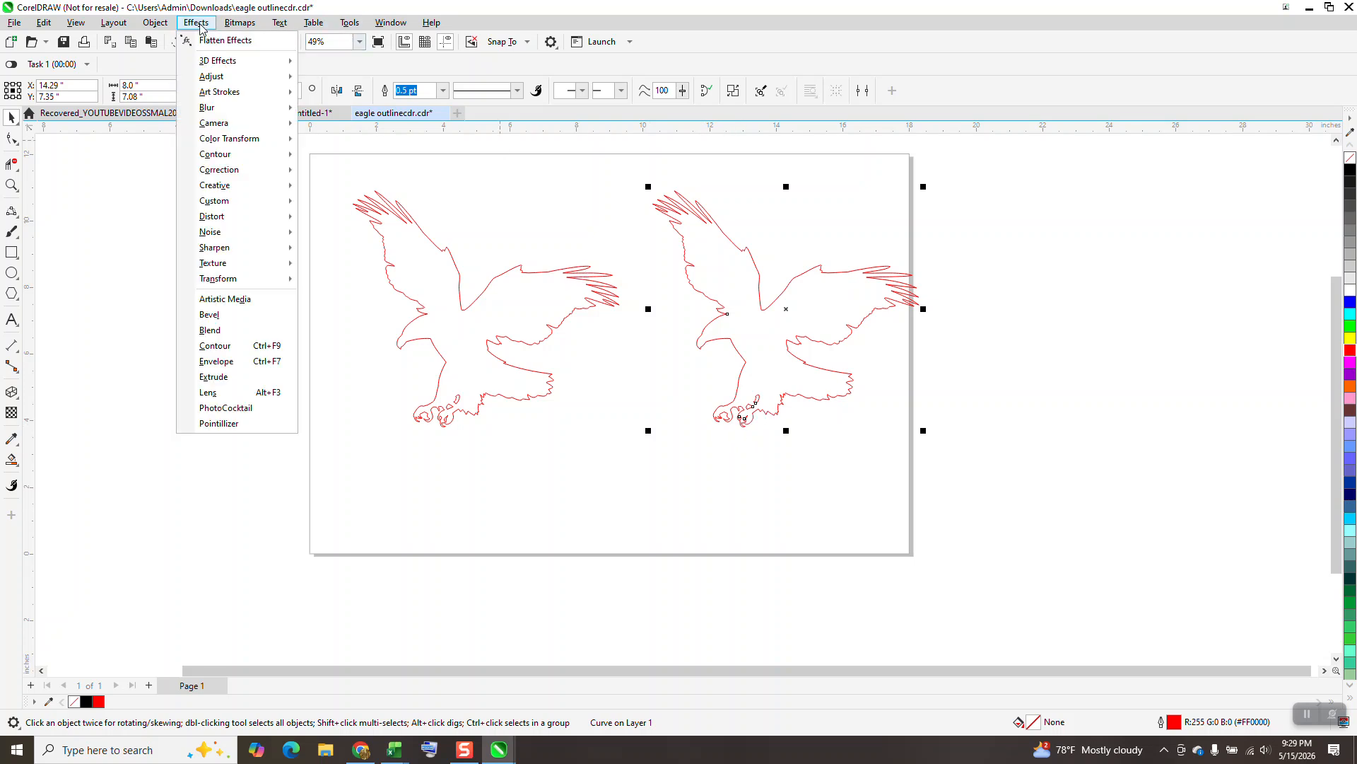
pyautogui.click(241, 347)
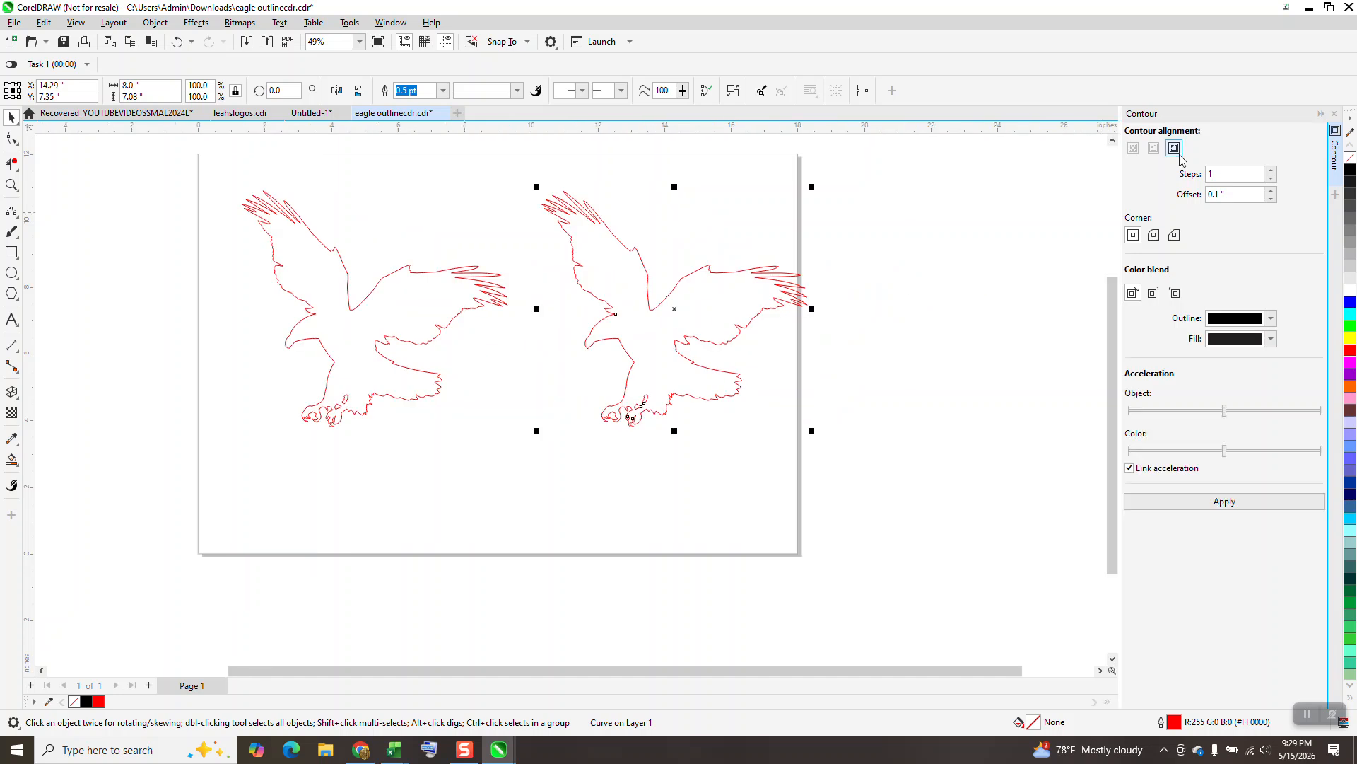
pyautogui.click(734, 309)
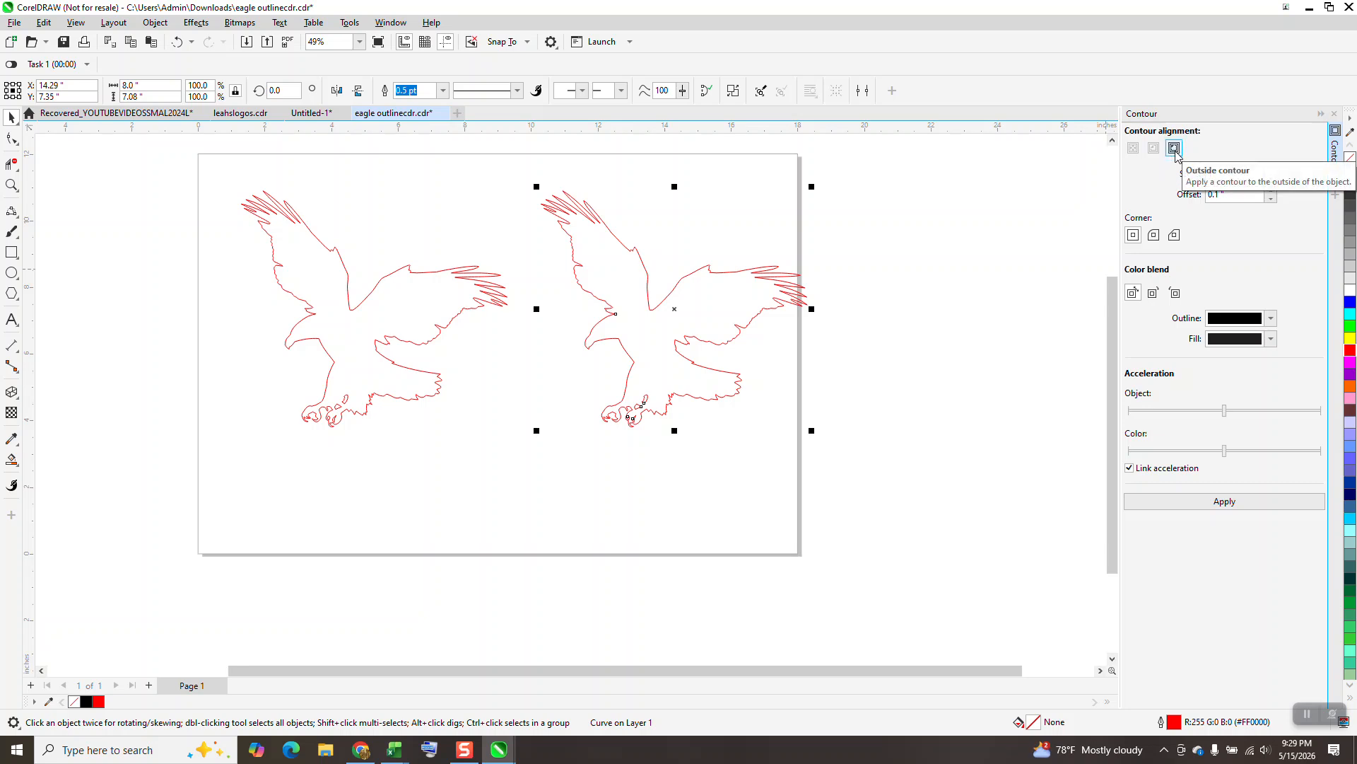
# Create a Smart Fill shape from the duplicate eagle, placed right of the page, with no fill and a black outline.
pyautogui.click(12, 460)
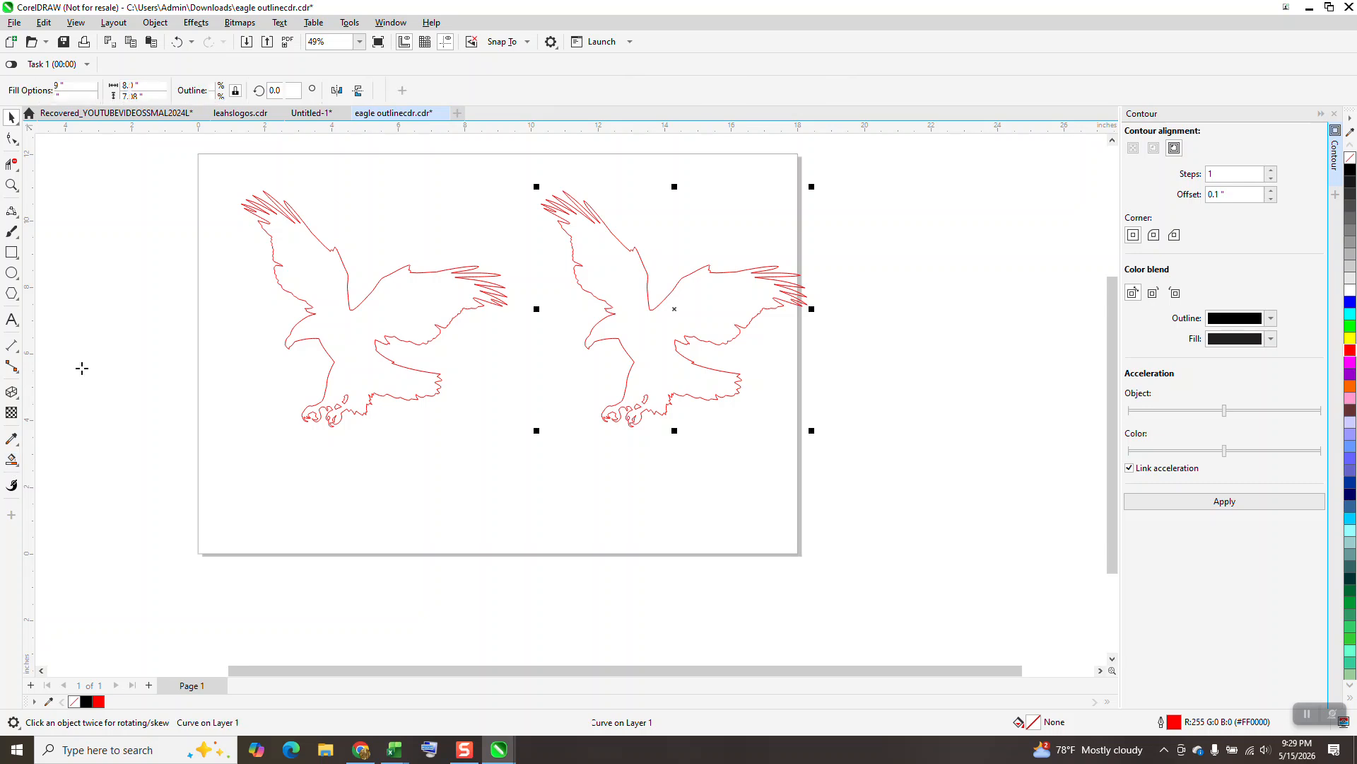
pyautogui.click(672, 321)
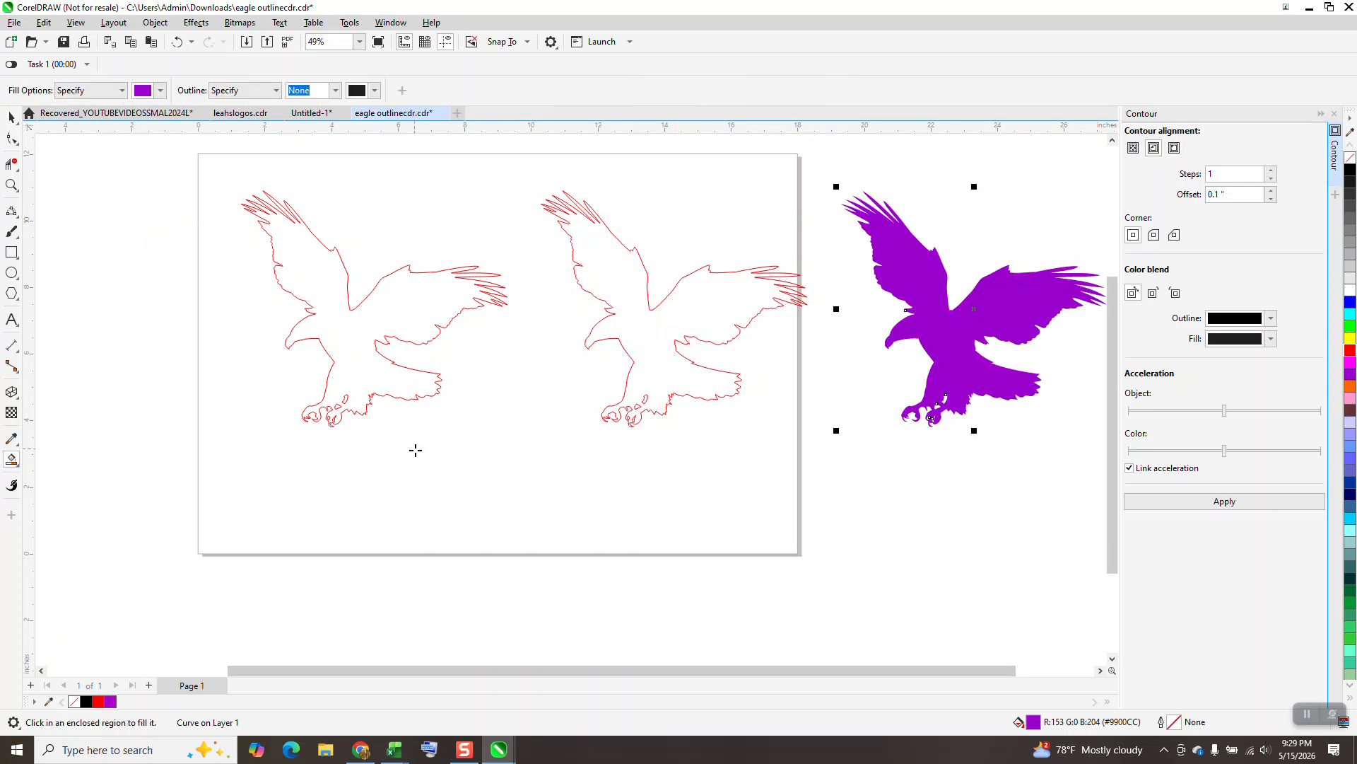
pyautogui.scroll(-1, 415, 449)
pyautogui.click(1349, 164)
pyautogui.rightClick(1350, 174)
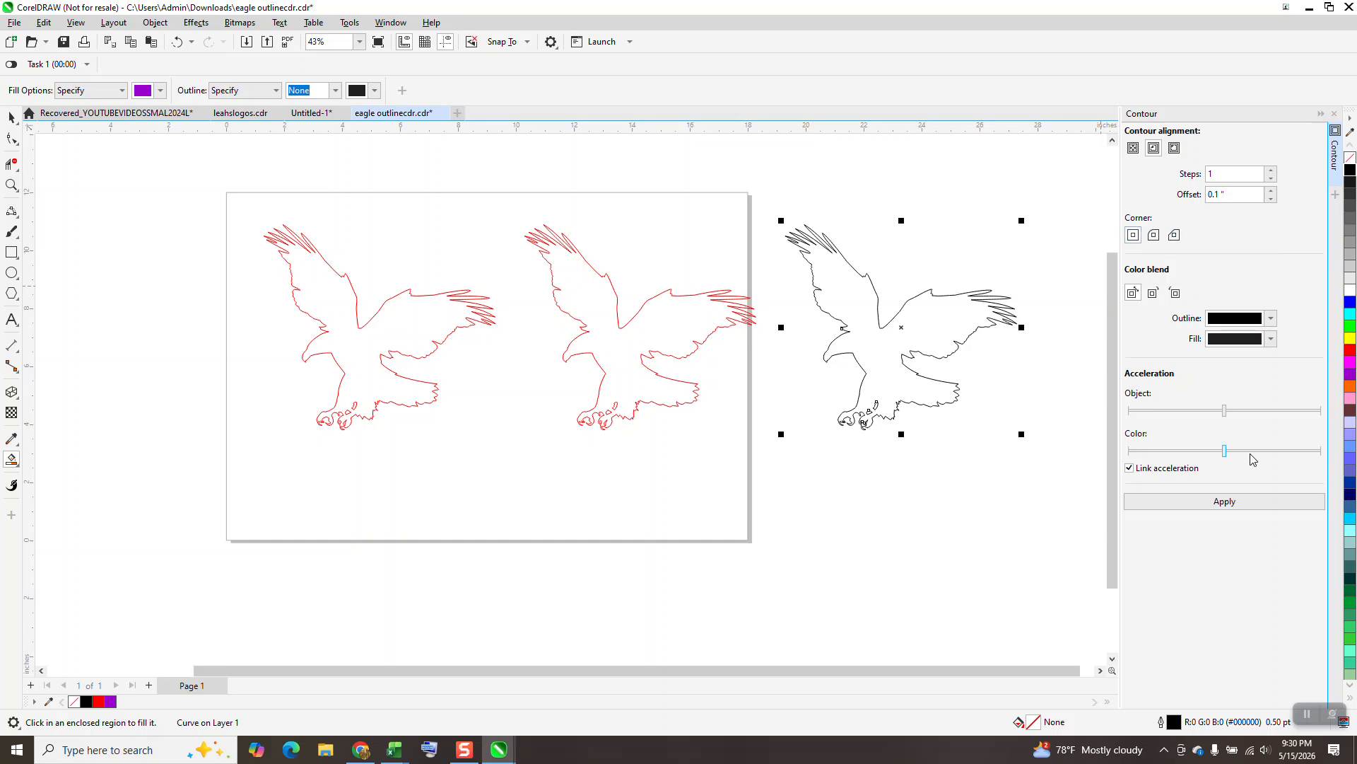
# Try a 0.1-inch inside contour on the black eagle, undo it and switch the contour alignment to outside.
pyautogui.click(1226, 502)
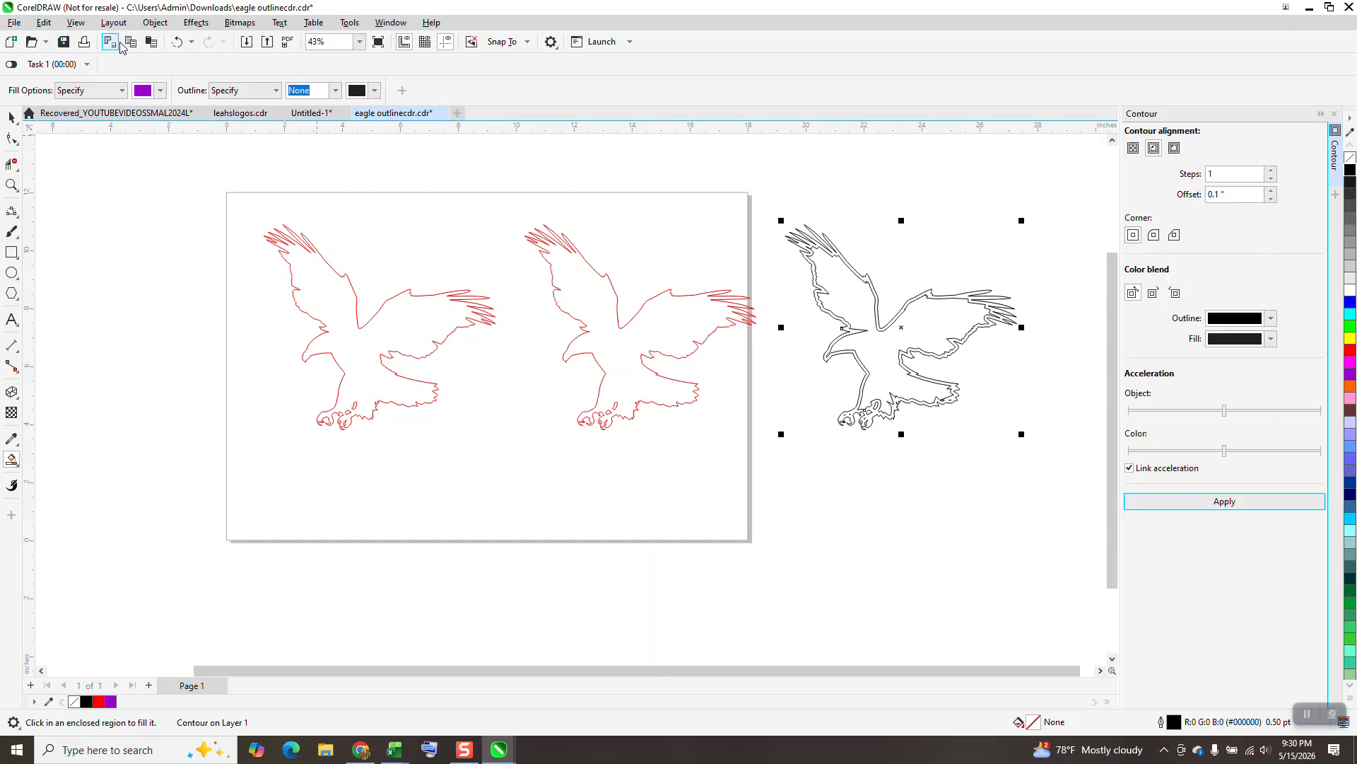
pyautogui.click(176, 41)
pyautogui.click(1175, 148)
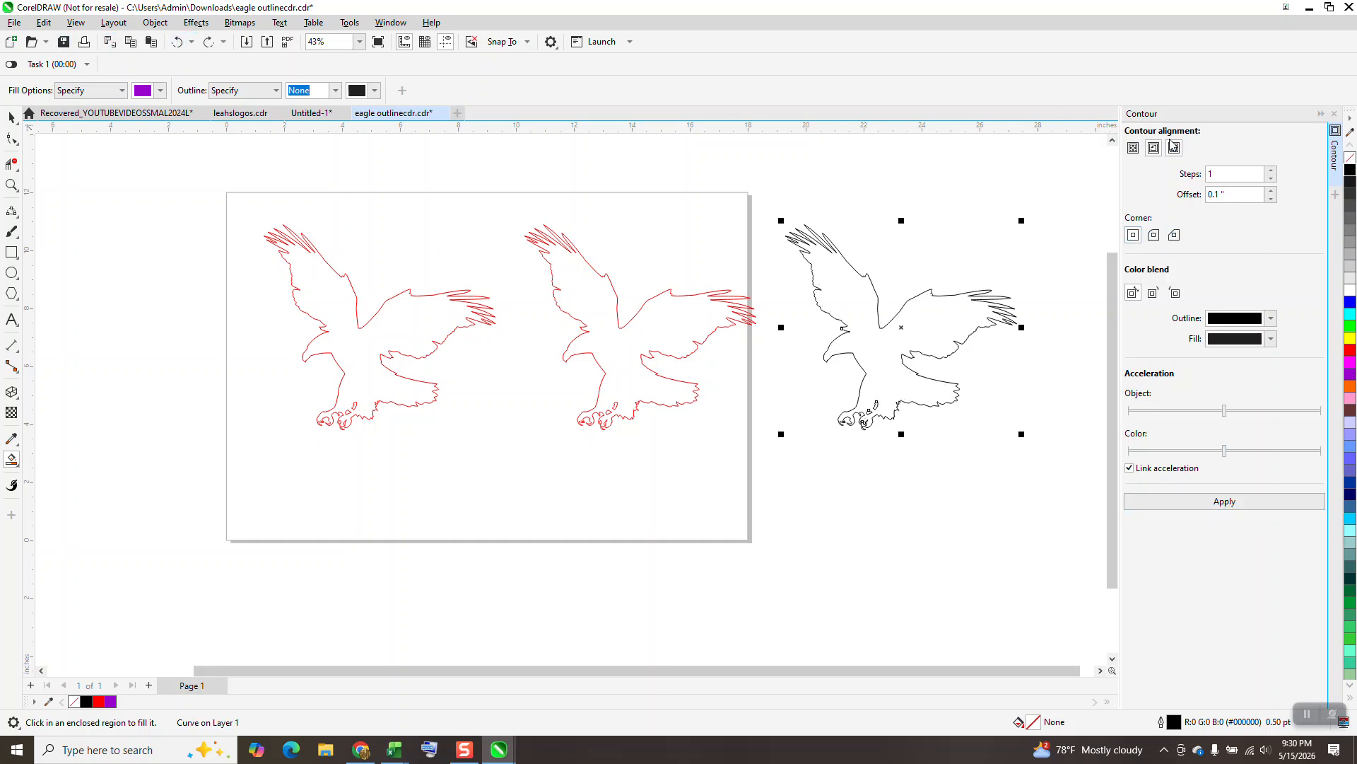
# Try a 0.1-inch outside contour on the black eagle, inspect the wing feathers up close and undo the contour.
pyautogui.click(1232, 506)
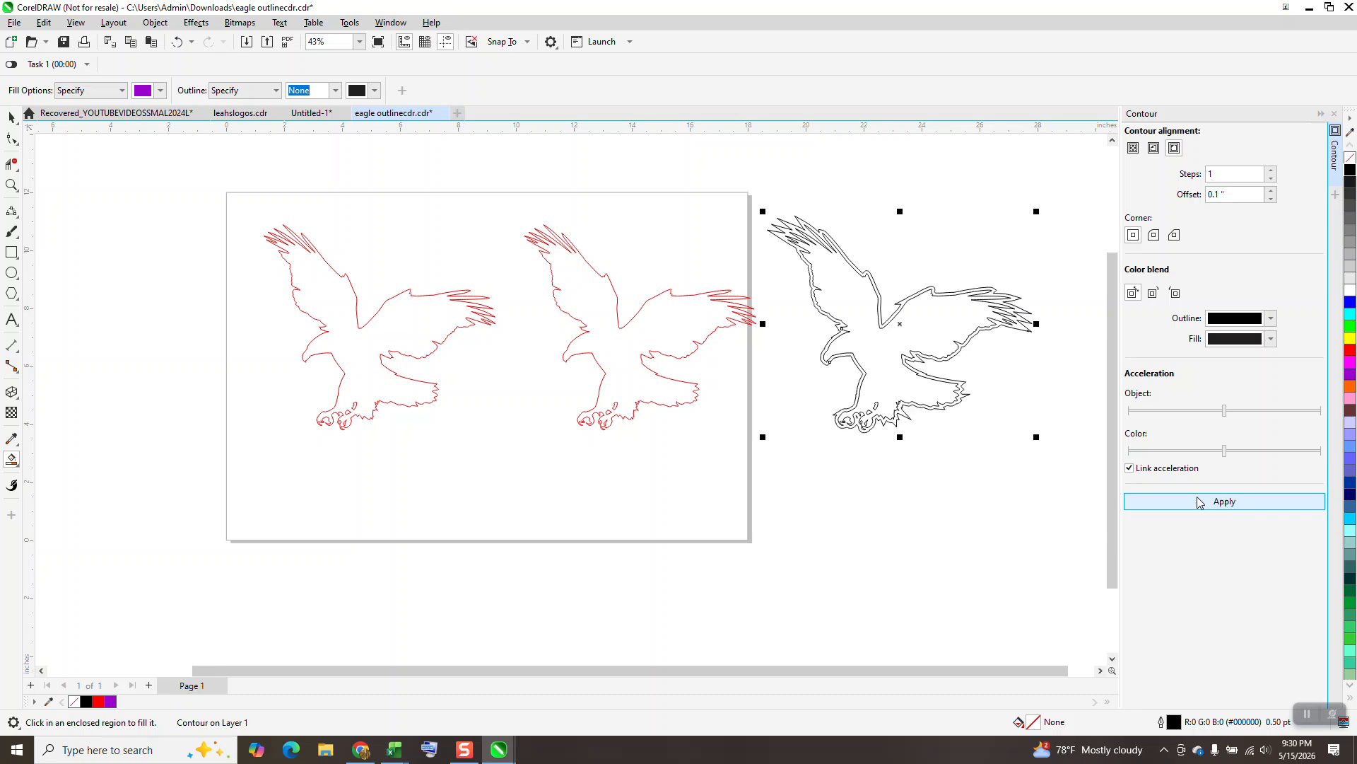
pyautogui.click(11, 185)
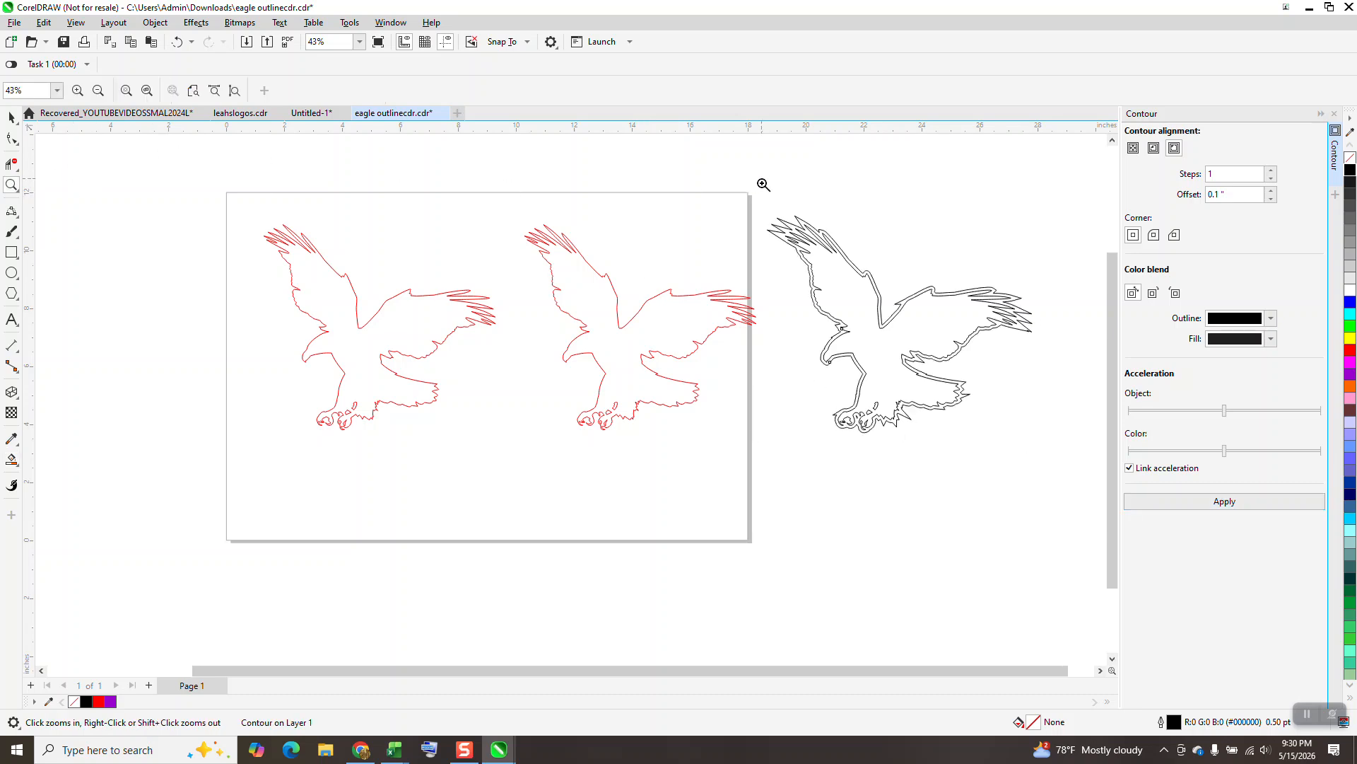
pyautogui.moveTo(764, 182); pyautogui.dragTo(893, 311)
pyautogui.scroll(-2, 480, 265)
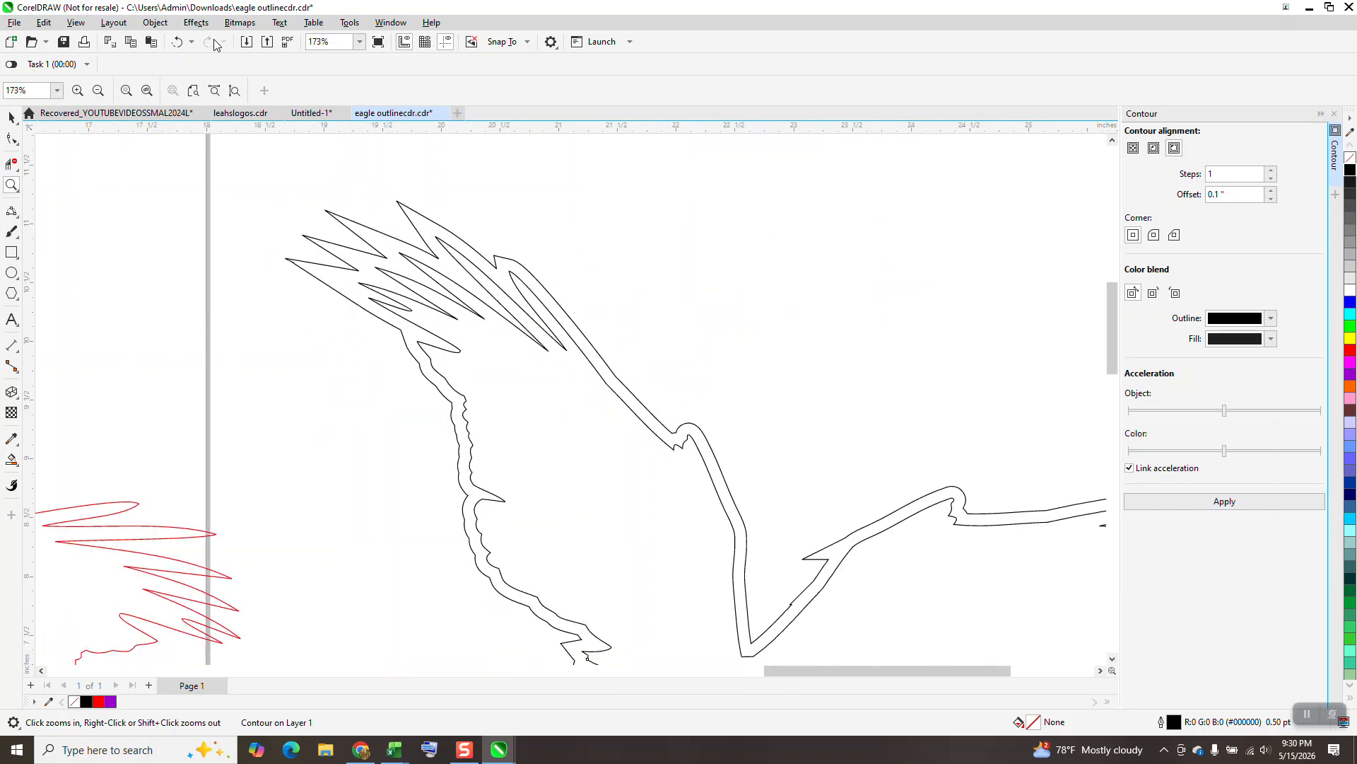
pyautogui.click(178, 43)
pyautogui.scroll(-2, 627, 191)
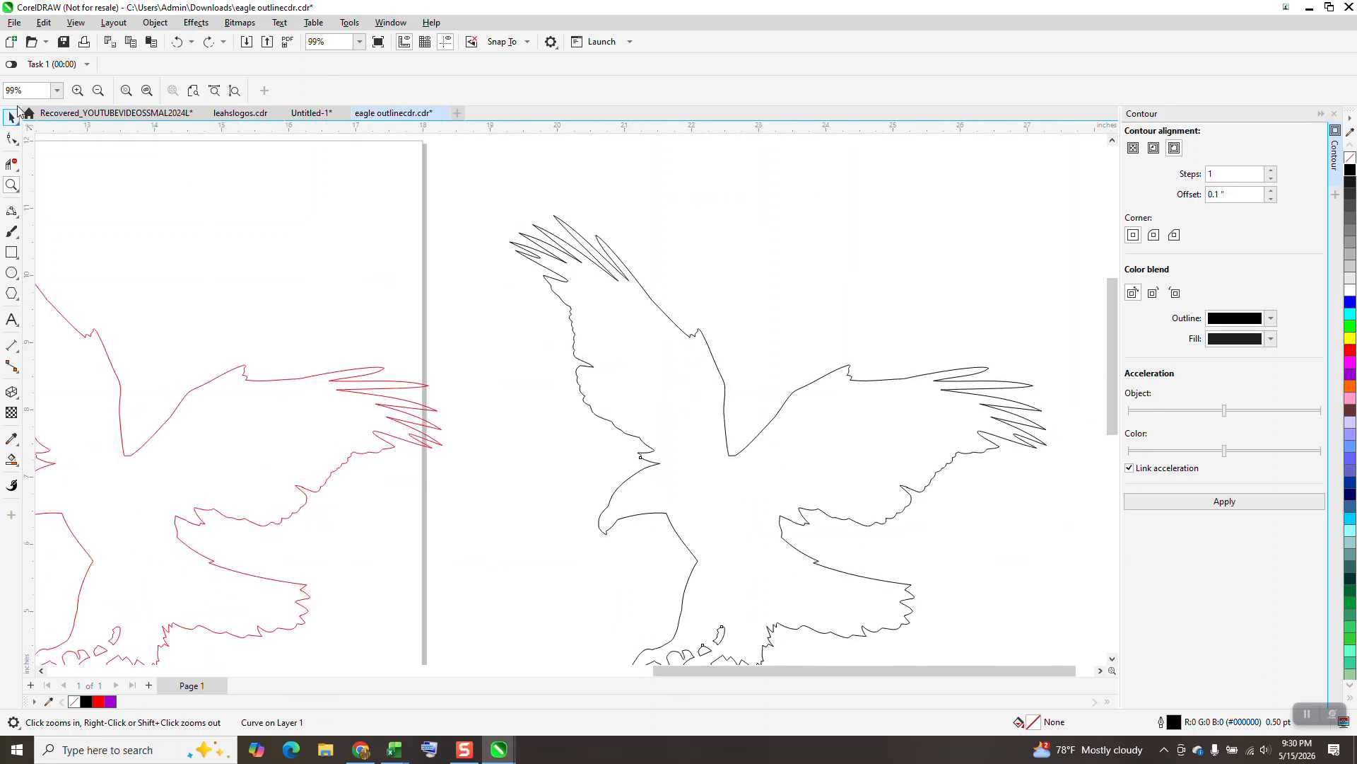
# Color the black eagle's outline red and set the contour offset to 0.05 inches.
pyautogui.click(11, 118)
pyautogui.click(620, 275)
pyautogui.click(621, 274)
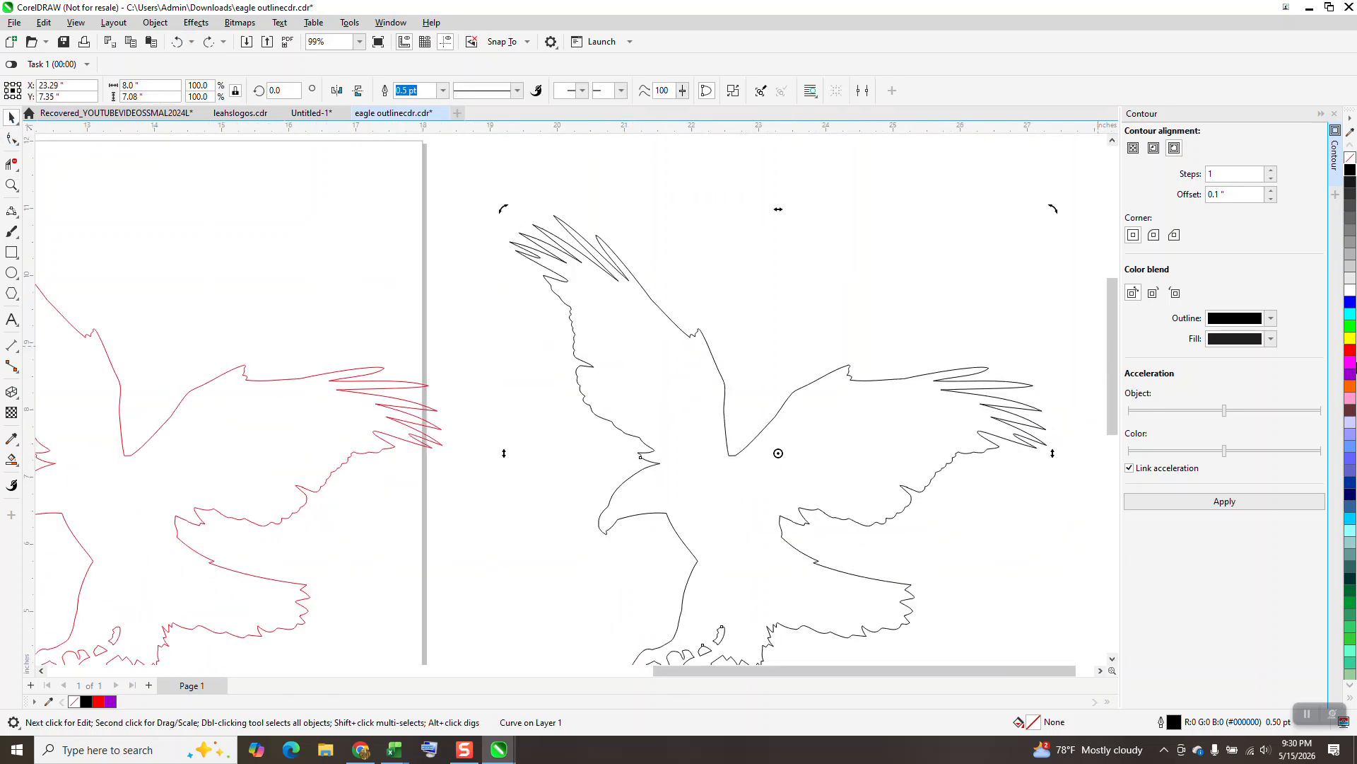
pyautogui.rightClick(1350, 351)
pyautogui.click(1236, 194)
pyautogui.write('.05')
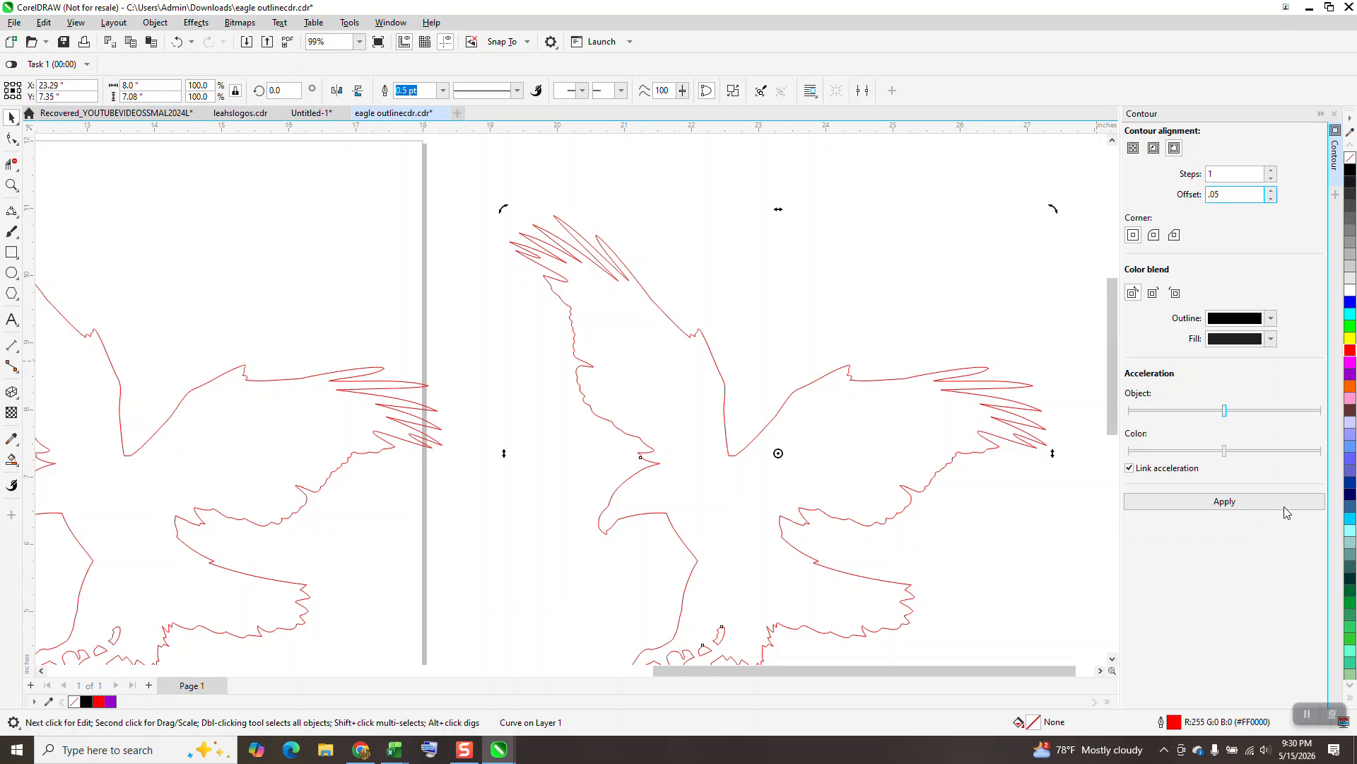
# Try the 0.05-inch outside contour with mitered corners, undo it and apply the contour with rounded corners instead.
pyautogui.click(1238, 503)
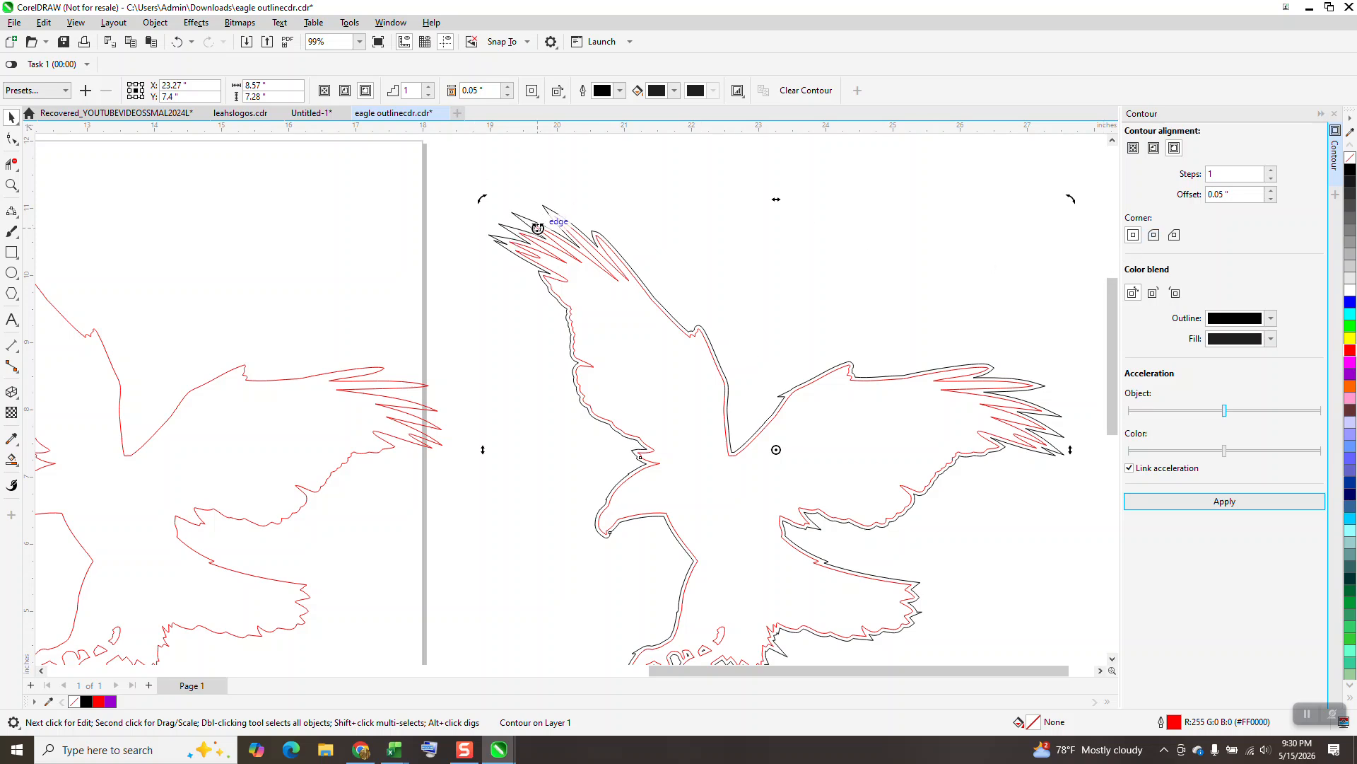
pyautogui.click(177, 42)
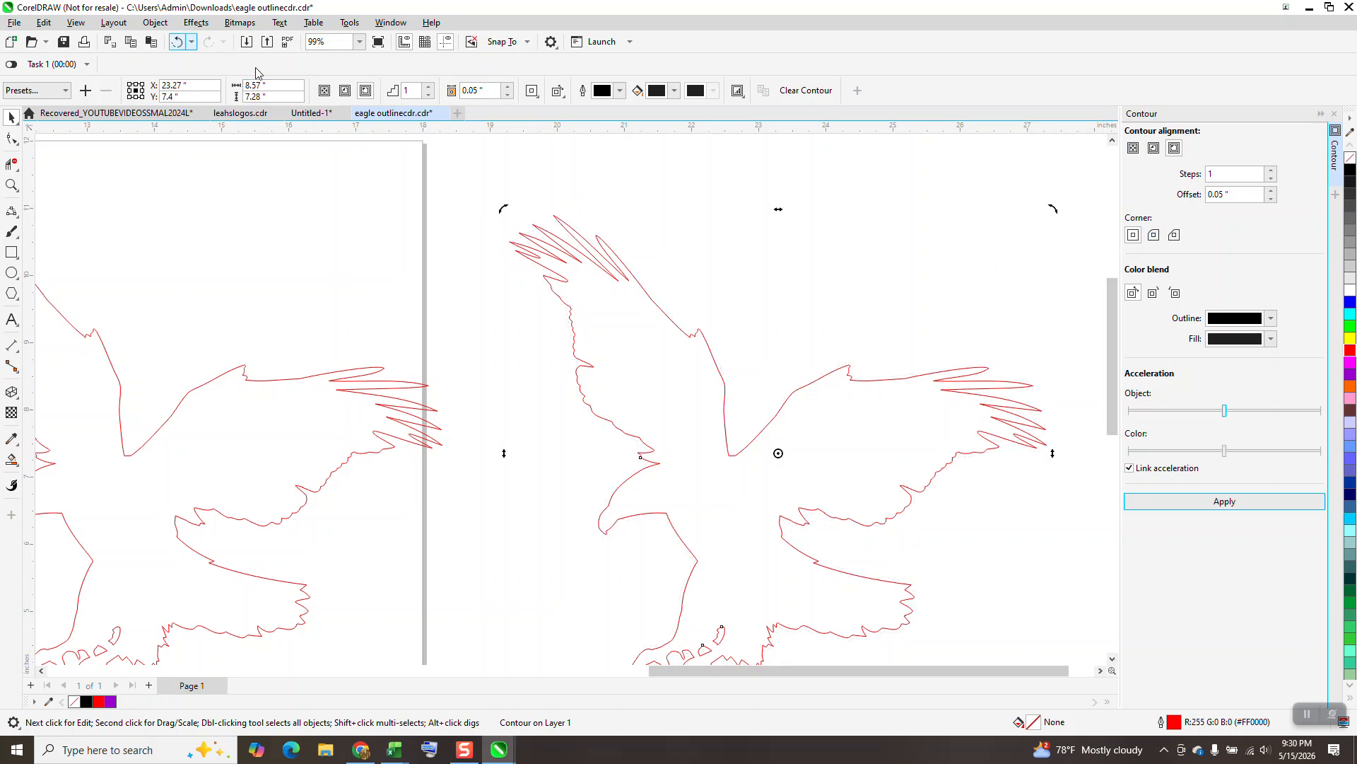
pyautogui.click(1154, 235)
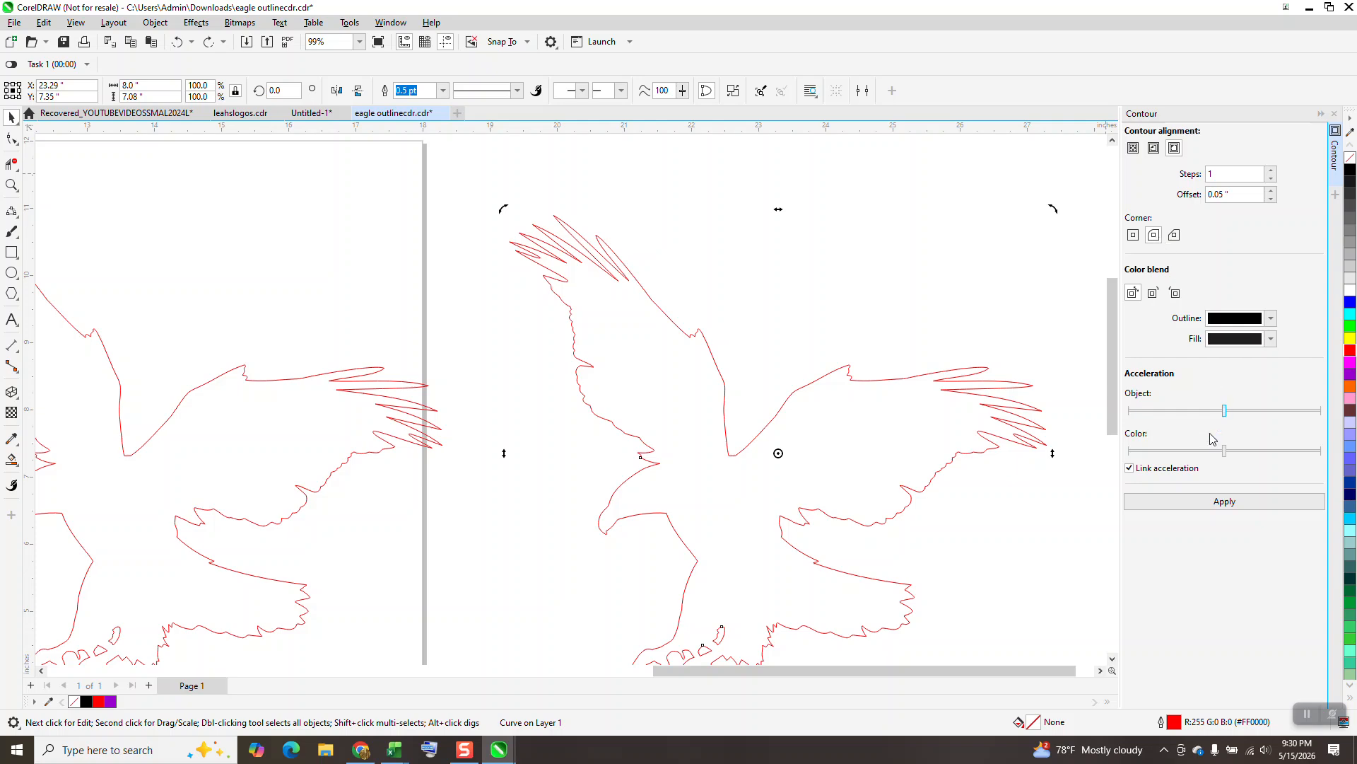
pyautogui.click(1221, 502)
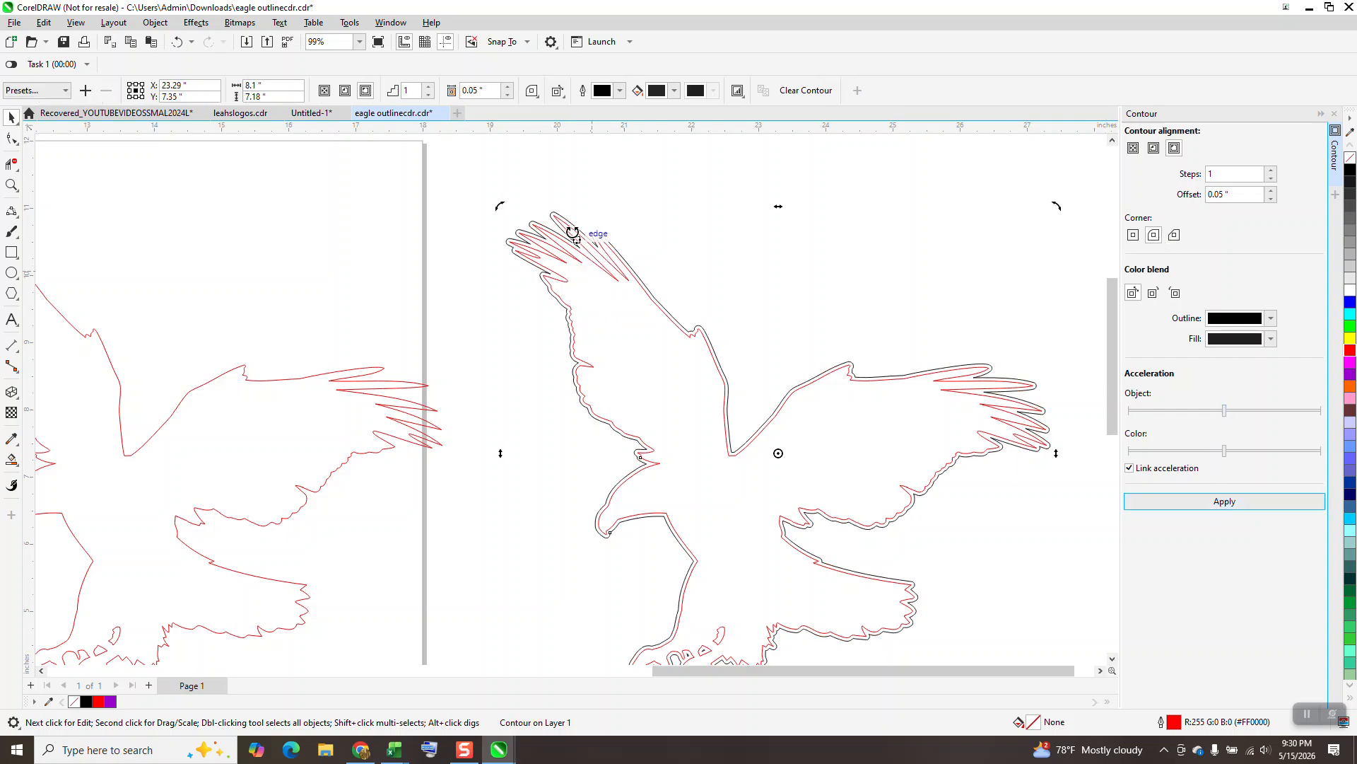
# Break the contour apart from the eagle outside the page.
pyautogui.scroll(-4, 435, 214)
pyautogui.click(155, 22)
pyautogui.click(183, 350)
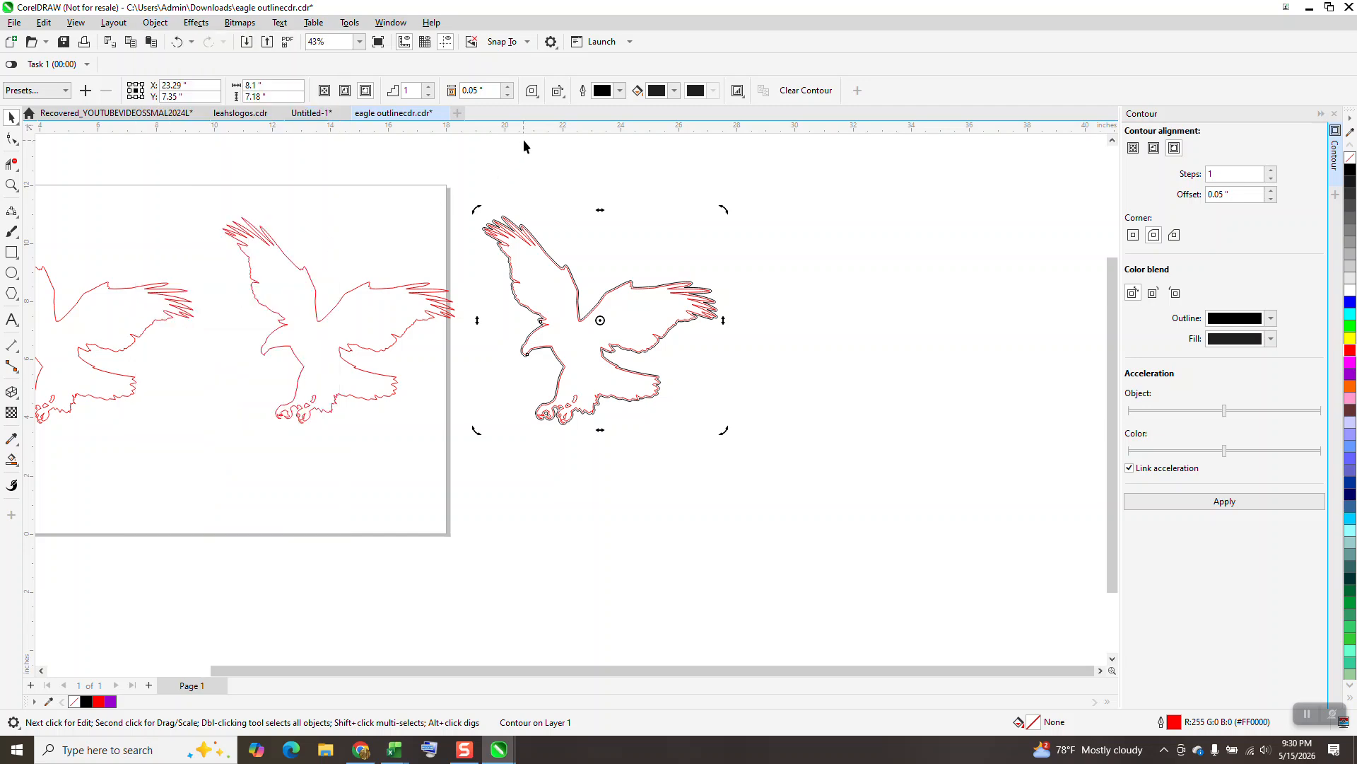
# Move the inner eagle 9 inches right, clear of its contour, and color the contour's outline red.
pyautogui.click(523, 138)
pyautogui.click(518, 221)
pyautogui.press('Right')
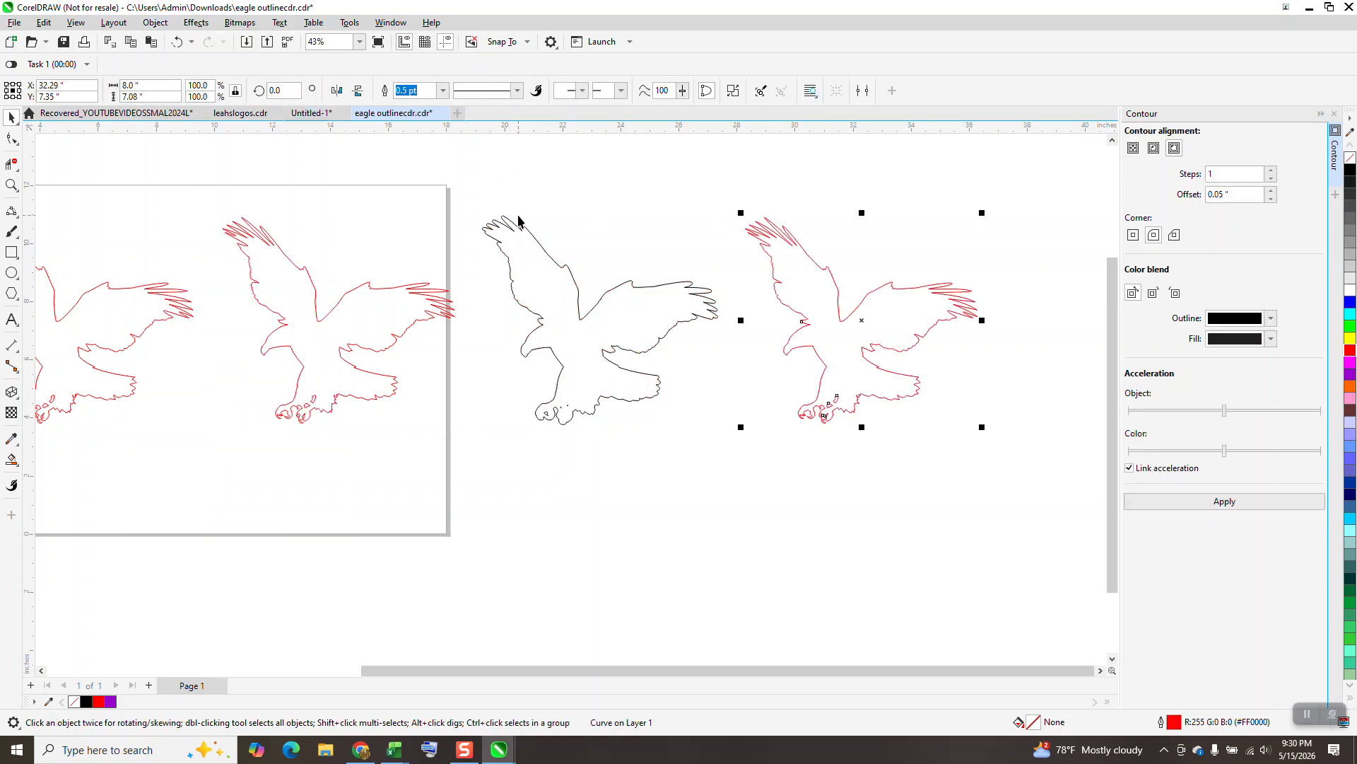
pyautogui.click(600, 321)
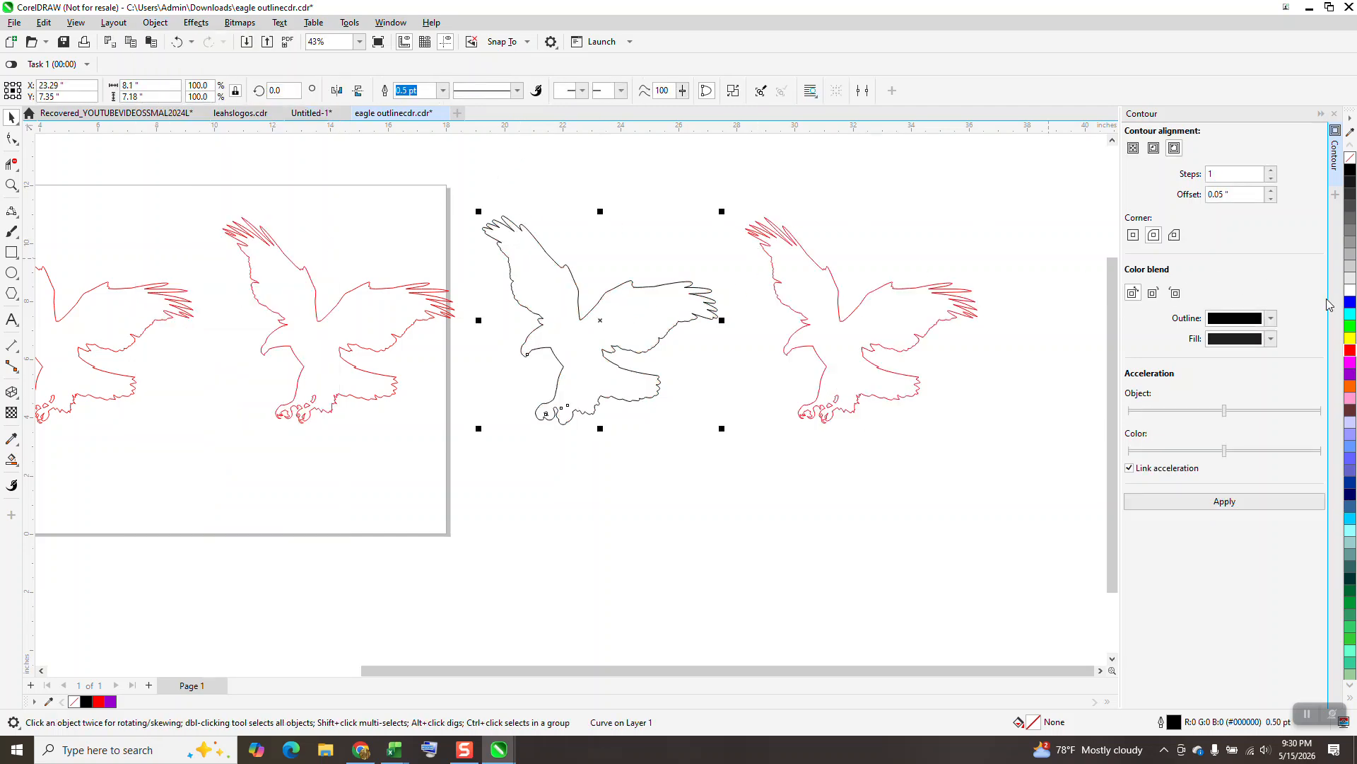
pyautogui.rightClick(1351, 352)
# Fill the moved eagle yellow, remove its outline and move it back inside the red contour.
pyautogui.click(885, 352)
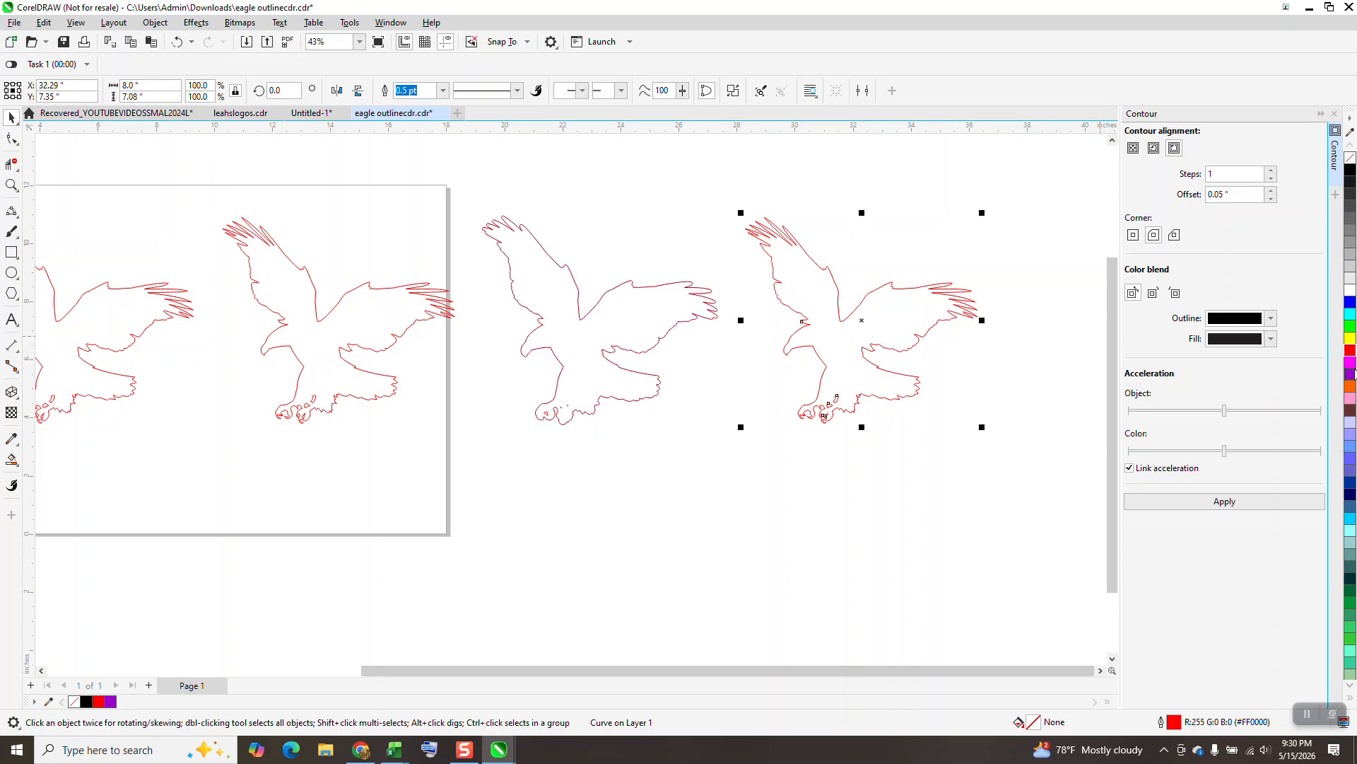
pyautogui.click(1350, 339)
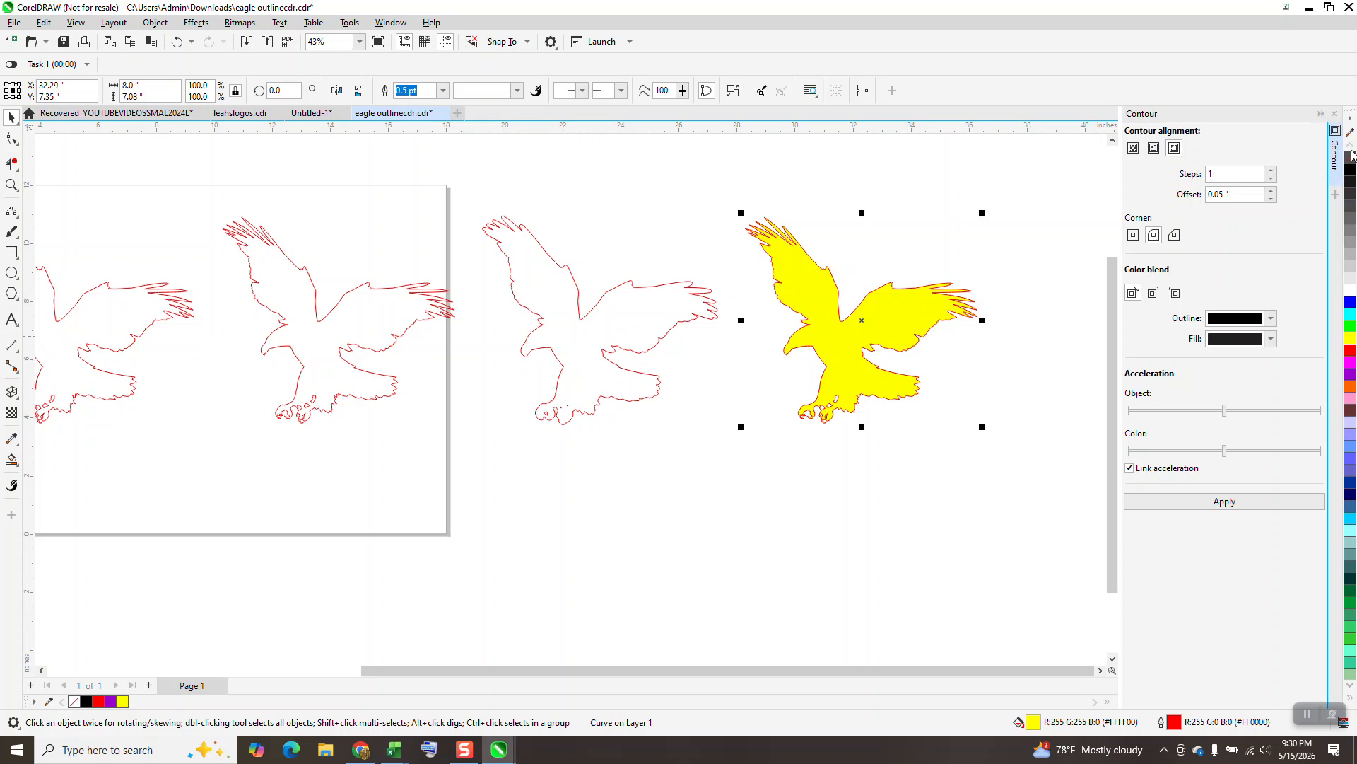
pyautogui.rightClick(1352, 158)
pyautogui.press('Left')
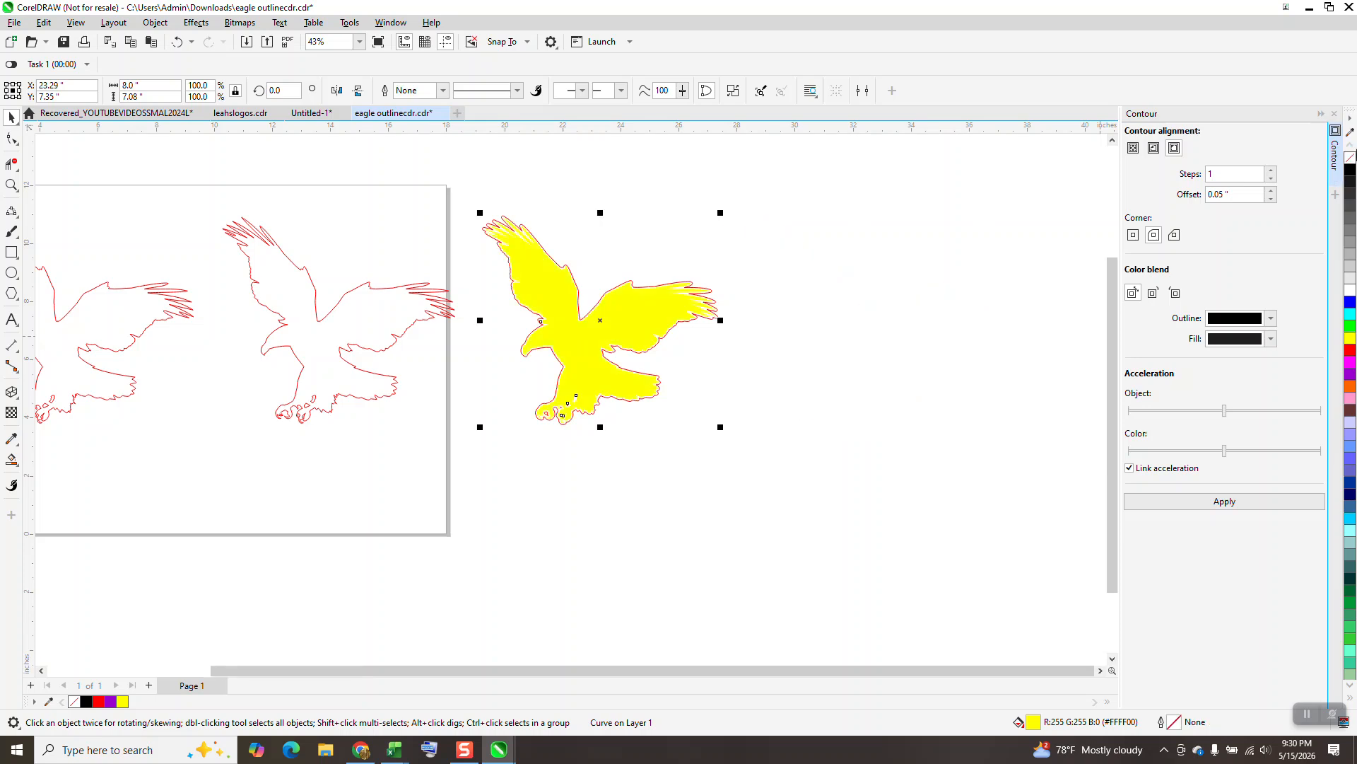
# Examine the gap between the yellow eagle and its red contour along both wings.
pyautogui.click(13, 185)
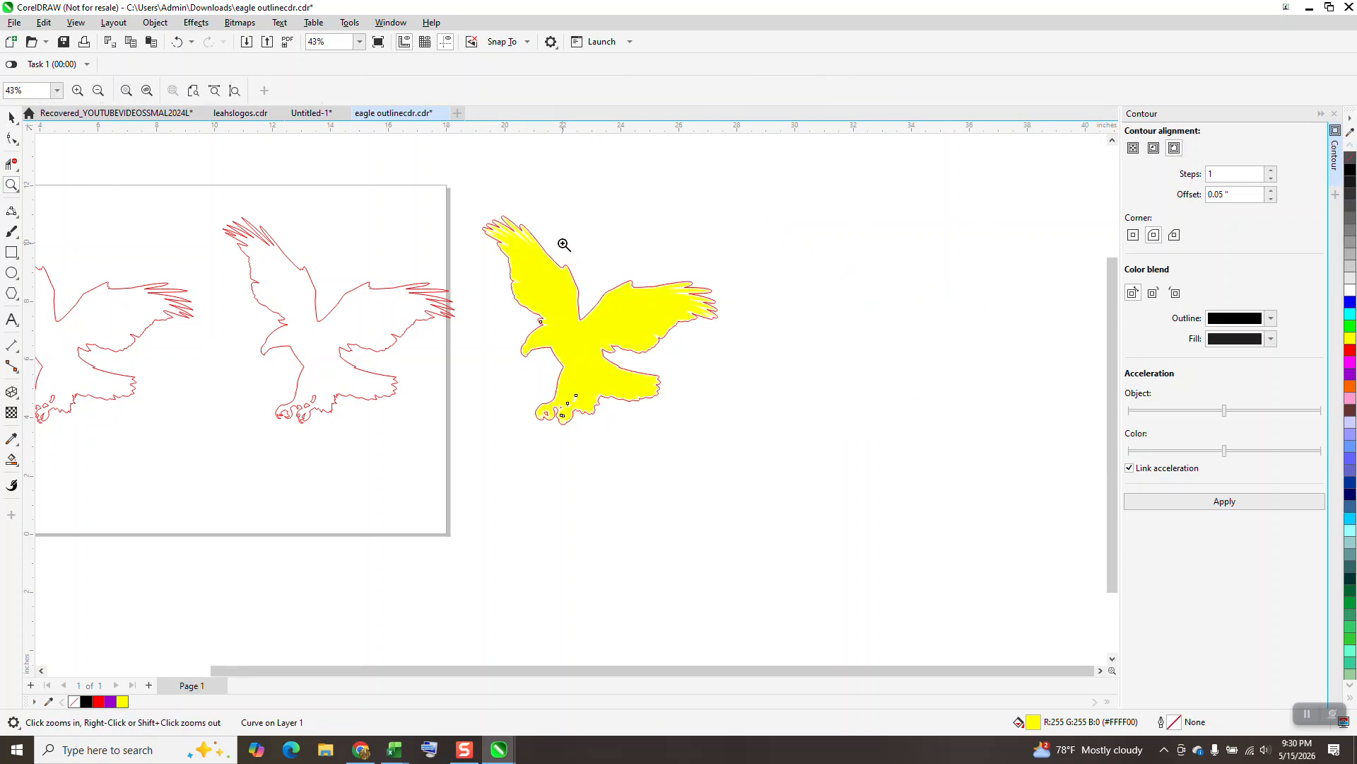
pyautogui.moveTo(529, 239); pyautogui.dragTo(611, 299)
pyautogui.rightClick(597, 366)
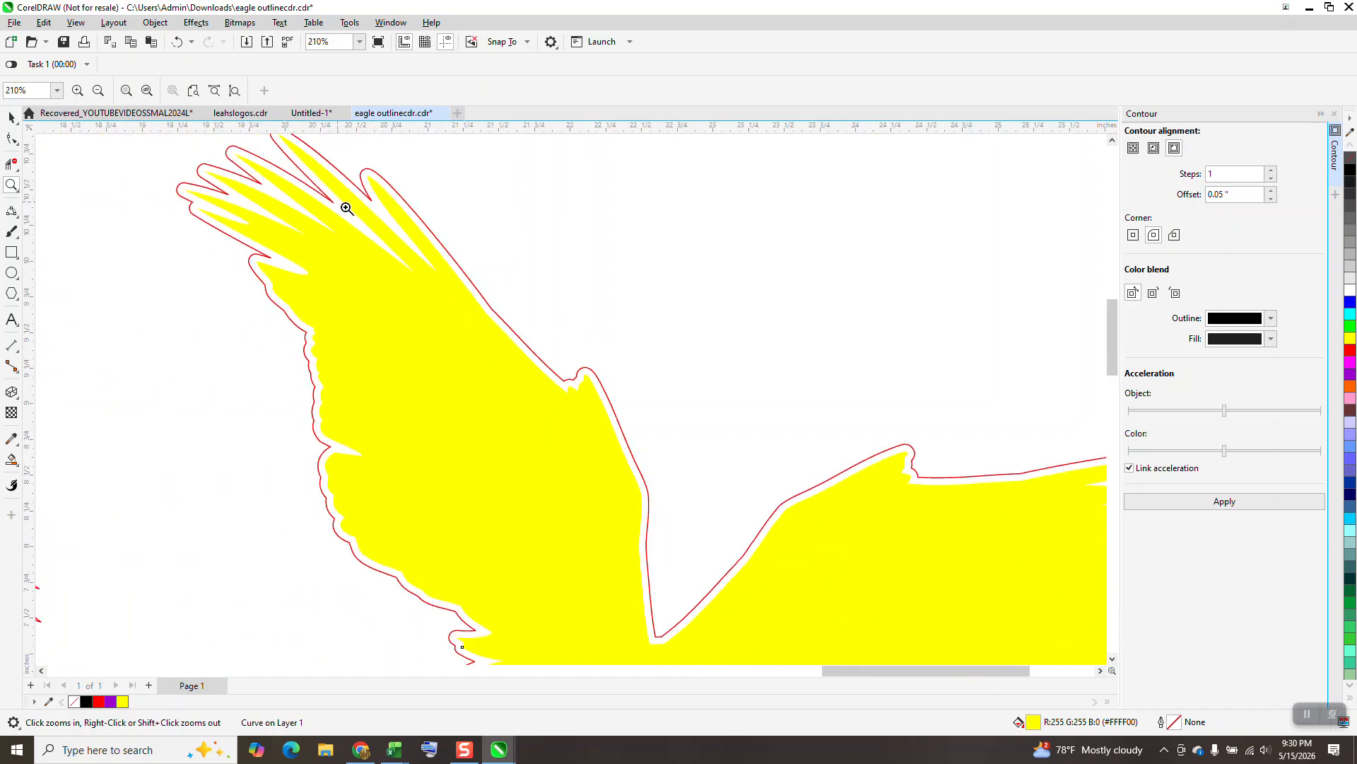
pyautogui.rightClick(397, 249)
pyautogui.rightClick(393, 248)
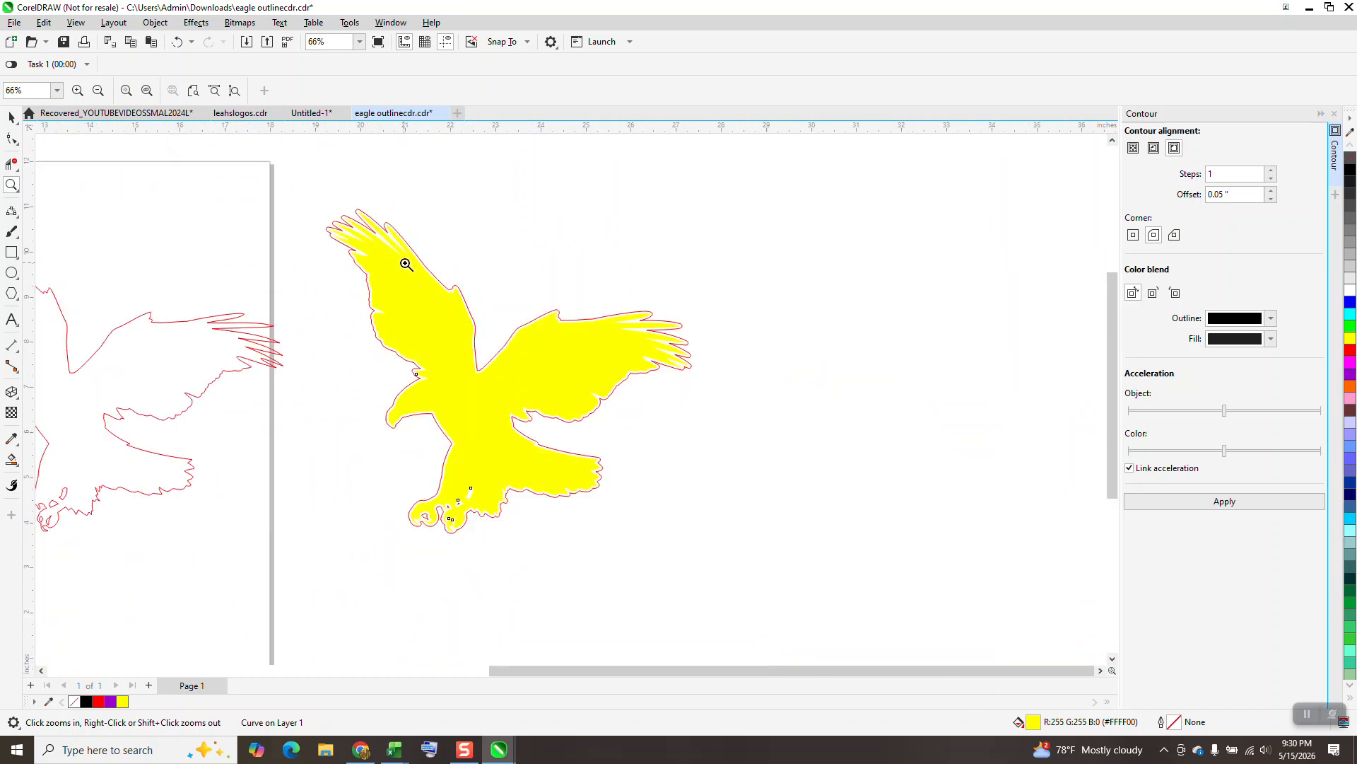
pyautogui.click(633, 417)
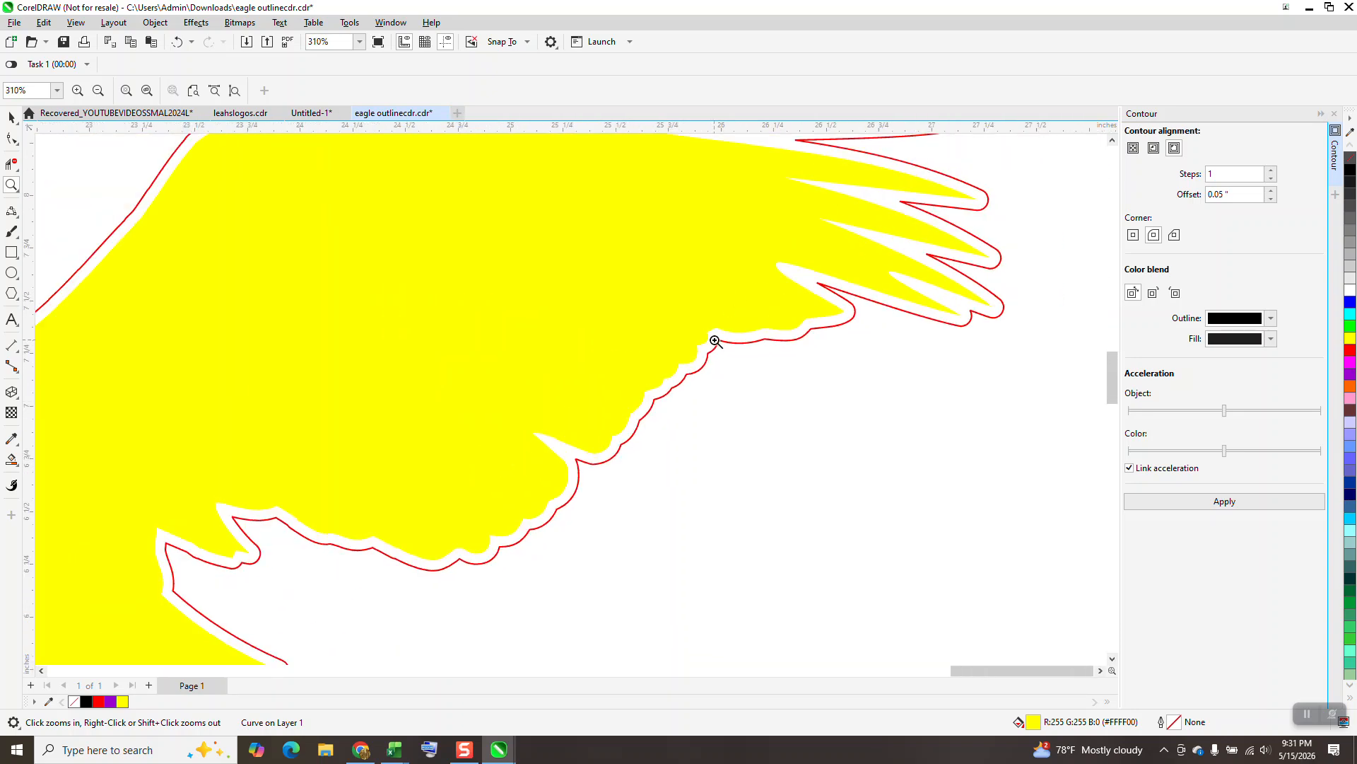
pyautogui.scroll(-5, 655, 390)
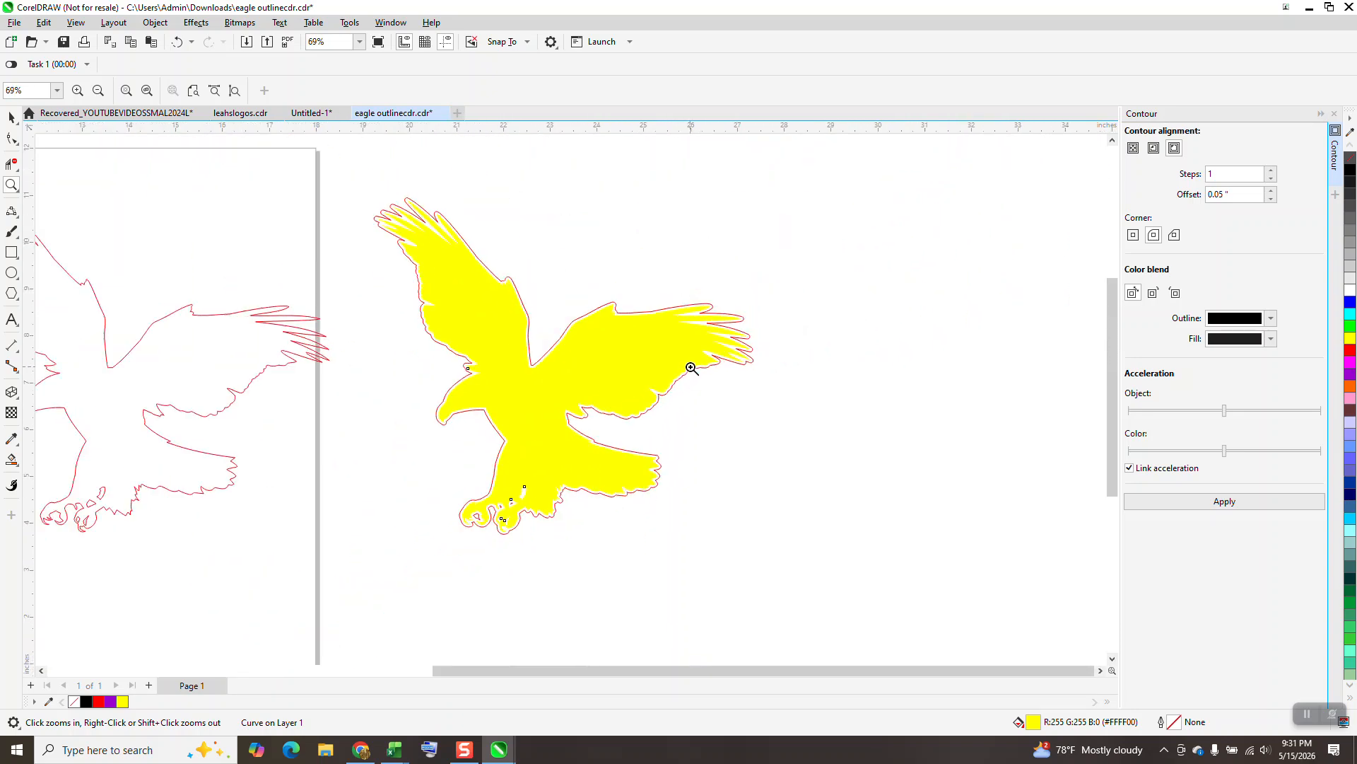
pyautogui.scroll(-1, 689, 354)
# Move the second red eagle outline to the right of the yellow eagle and select the eagle remaining on the page.
pyautogui.click(11, 117)
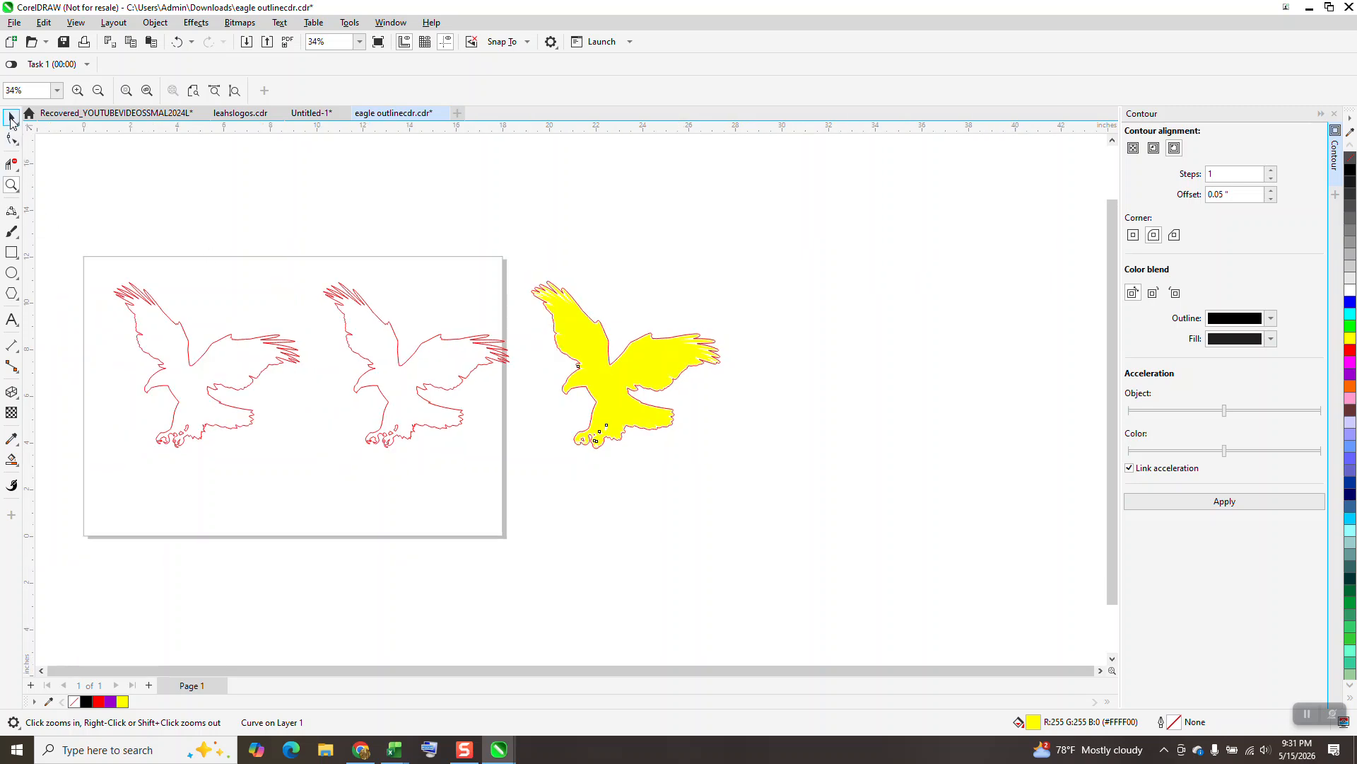
pyautogui.moveTo(364, 302); pyautogui.dragTo(752, 331)
pyautogui.click(259, 368)
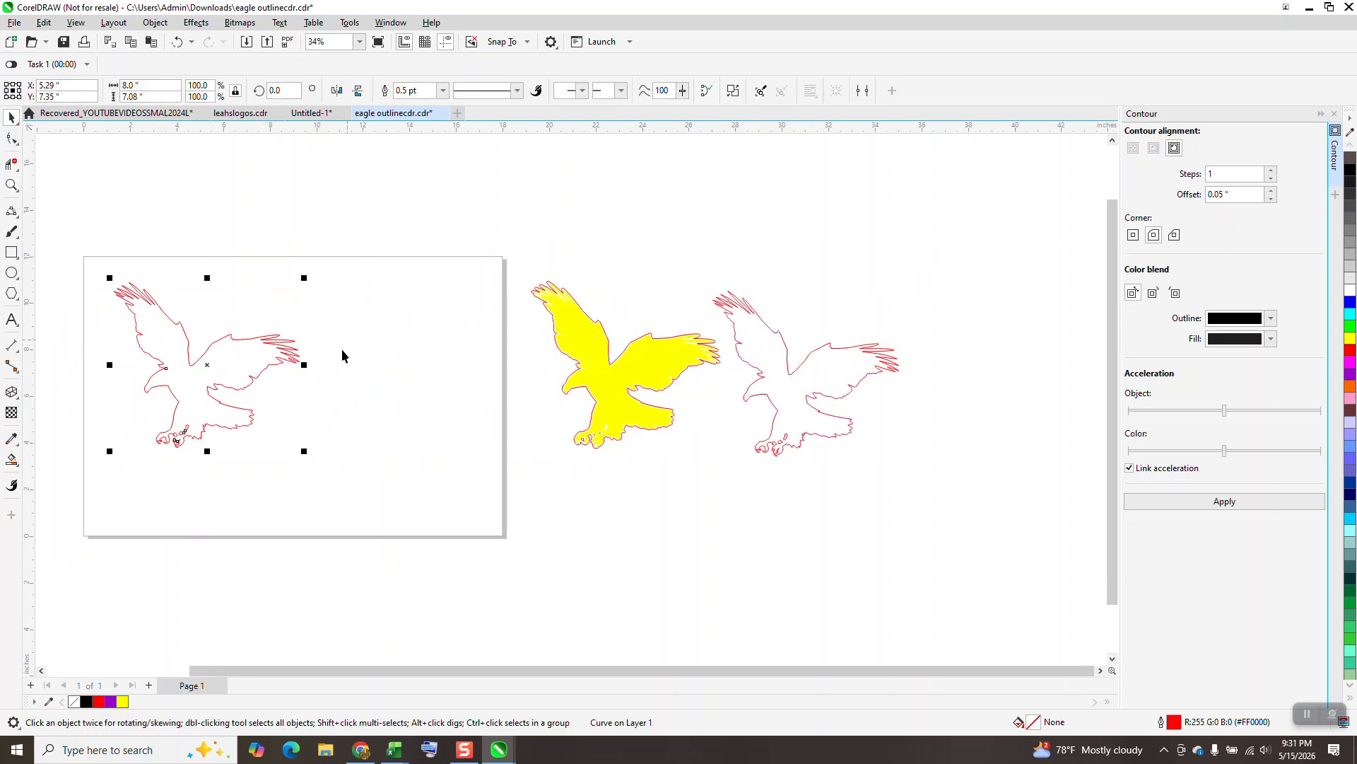
# Undo all edits back to the original yellow eagle and move it toward the page's center, to about X 8.34, Y 7.47 inches.
pyautogui.scroll(-1, 373, 343)
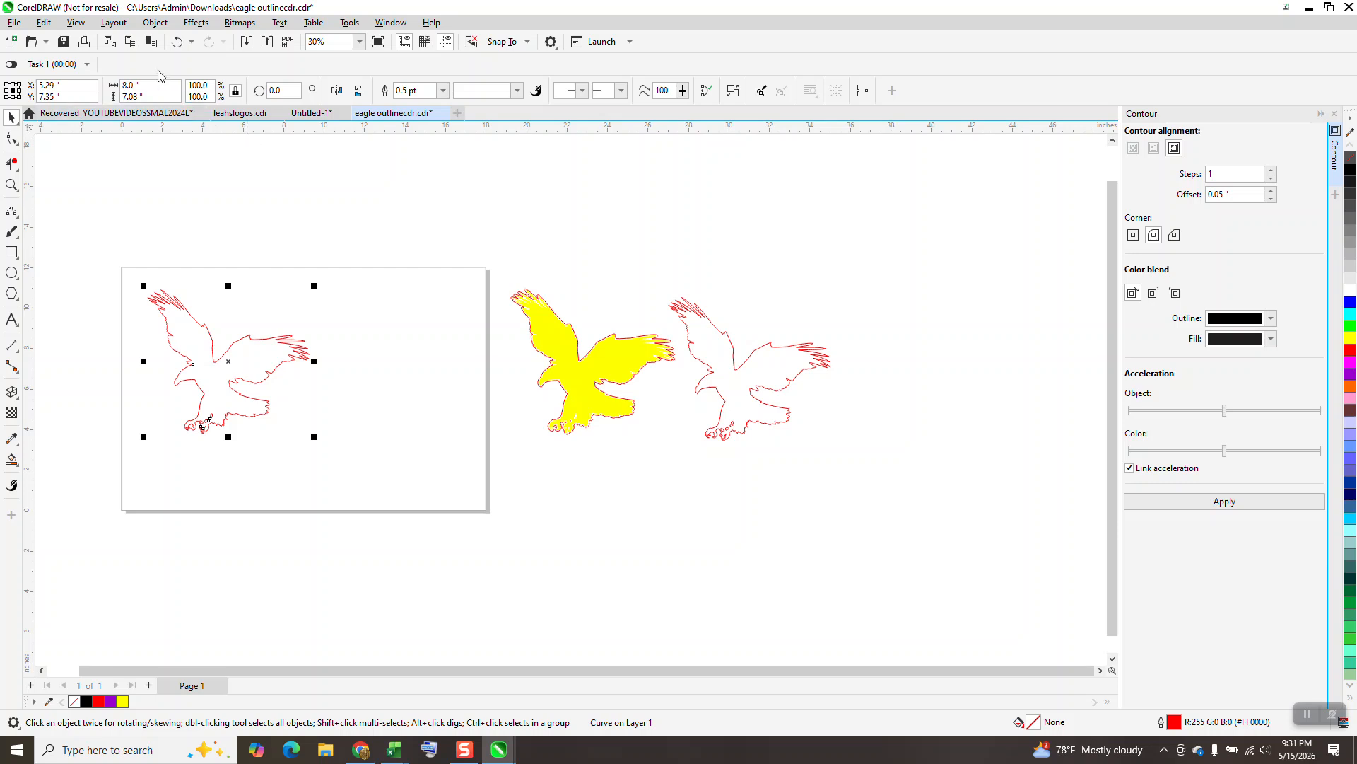
pyautogui.click(191, 43)
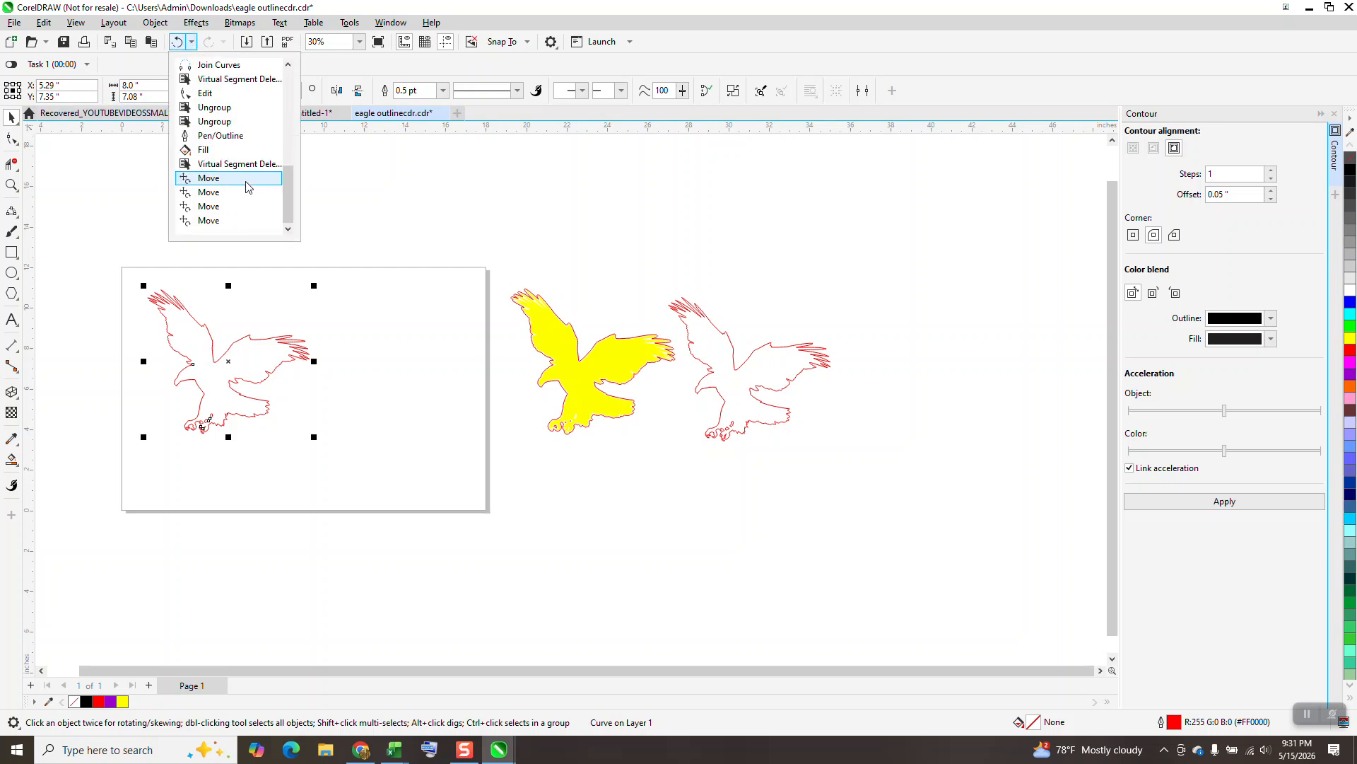
pyautogui.click(281, 220)
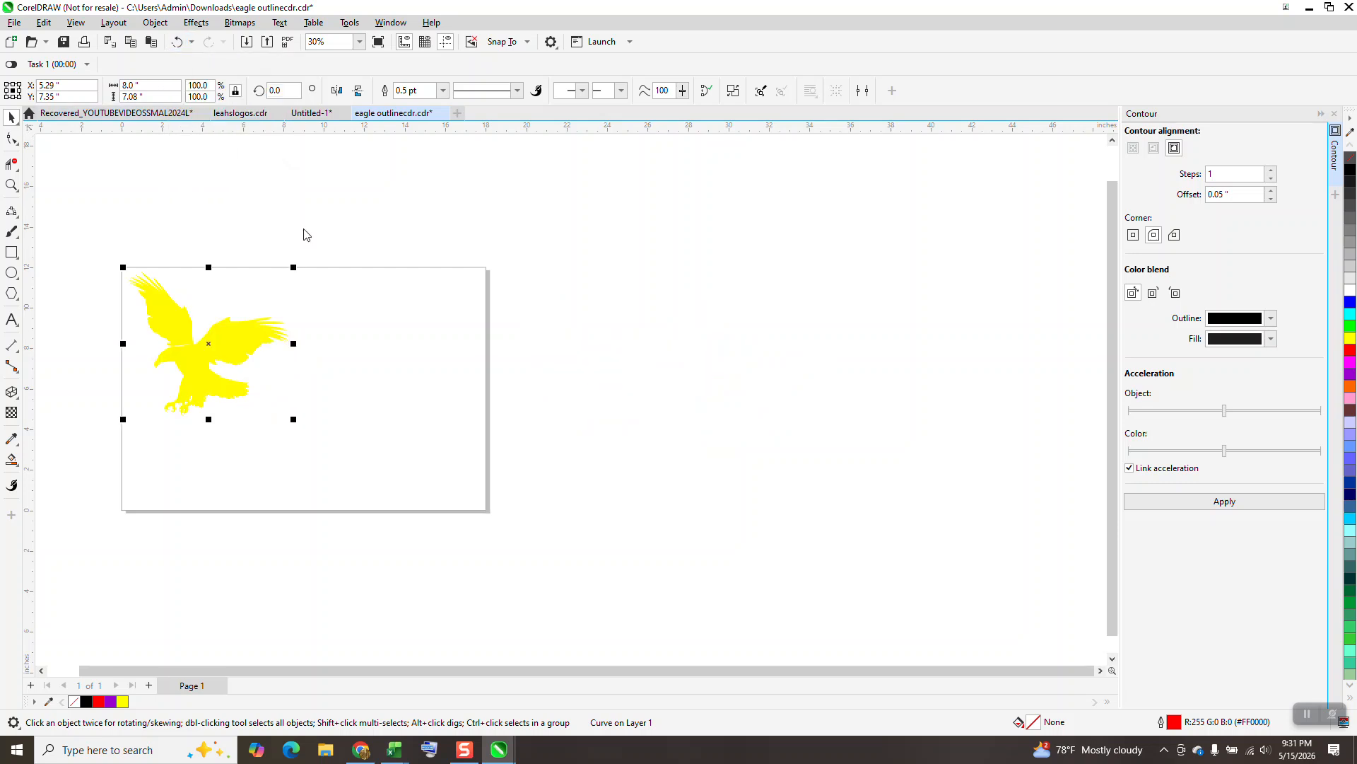
pyautogui.moveTo(252, 335); pyautogui.dragTo(333, 352)
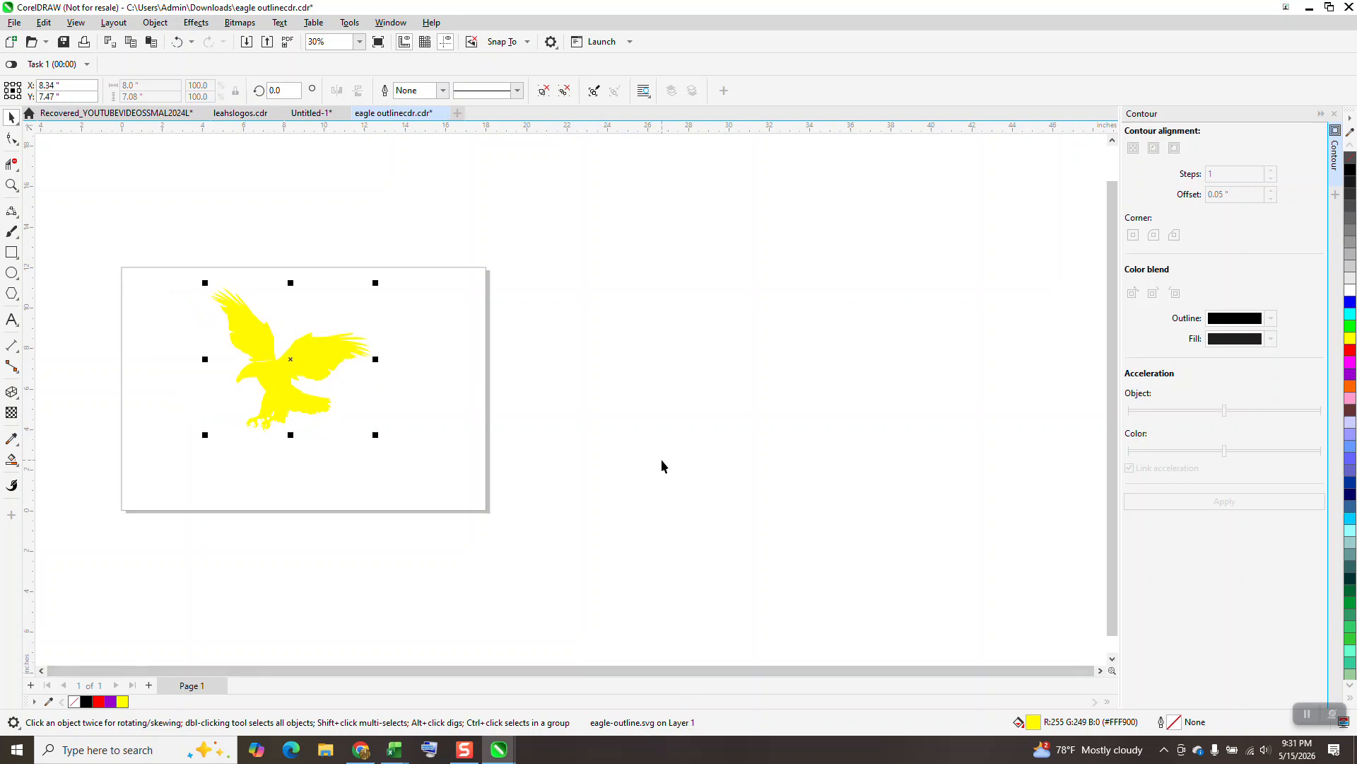
# Remove the eagle's fill, give it a black outline and ungroup the artwork.
pyautogui.click(1351, 159)
pyautogui.rightClick(1350, 171)
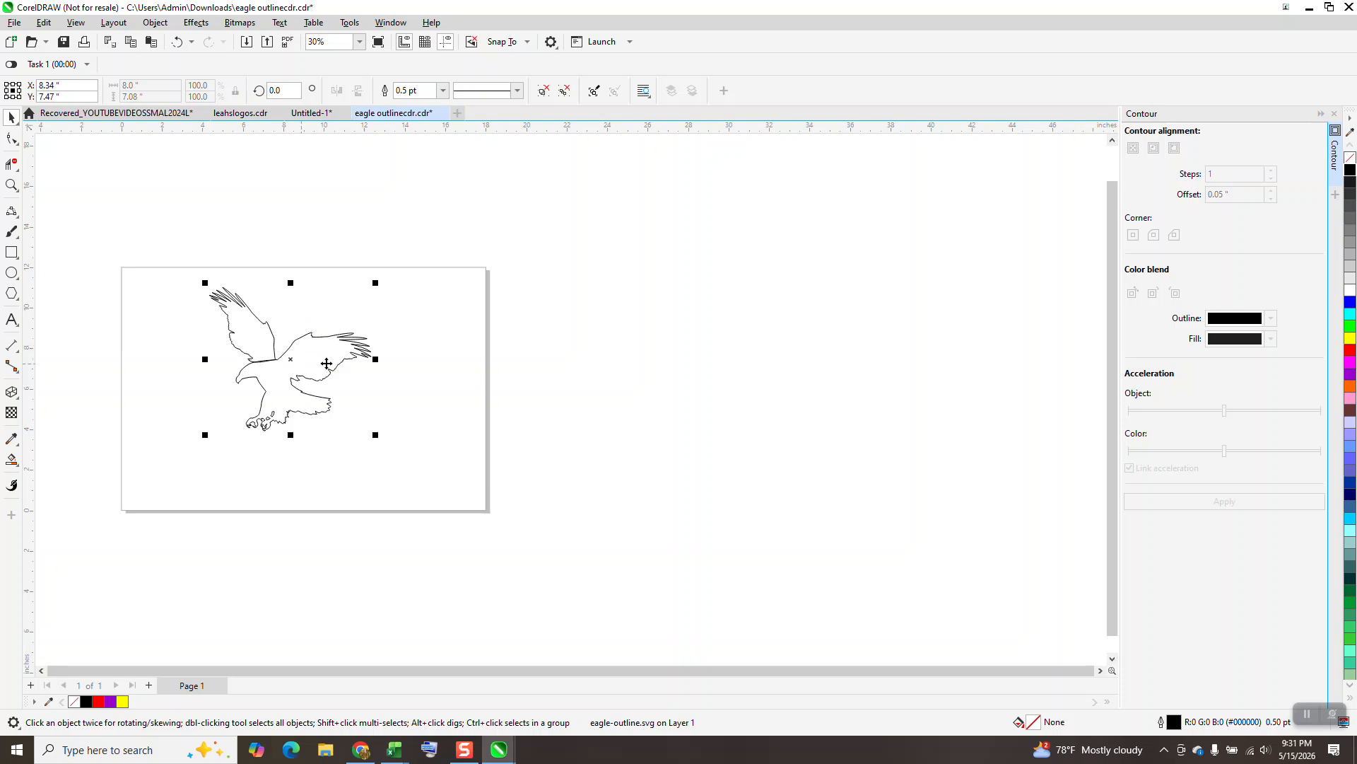
pyautogui.moveTo(185, 255); pyautogui.dragTo(425, 468)
pyautogui.click(160, 26)
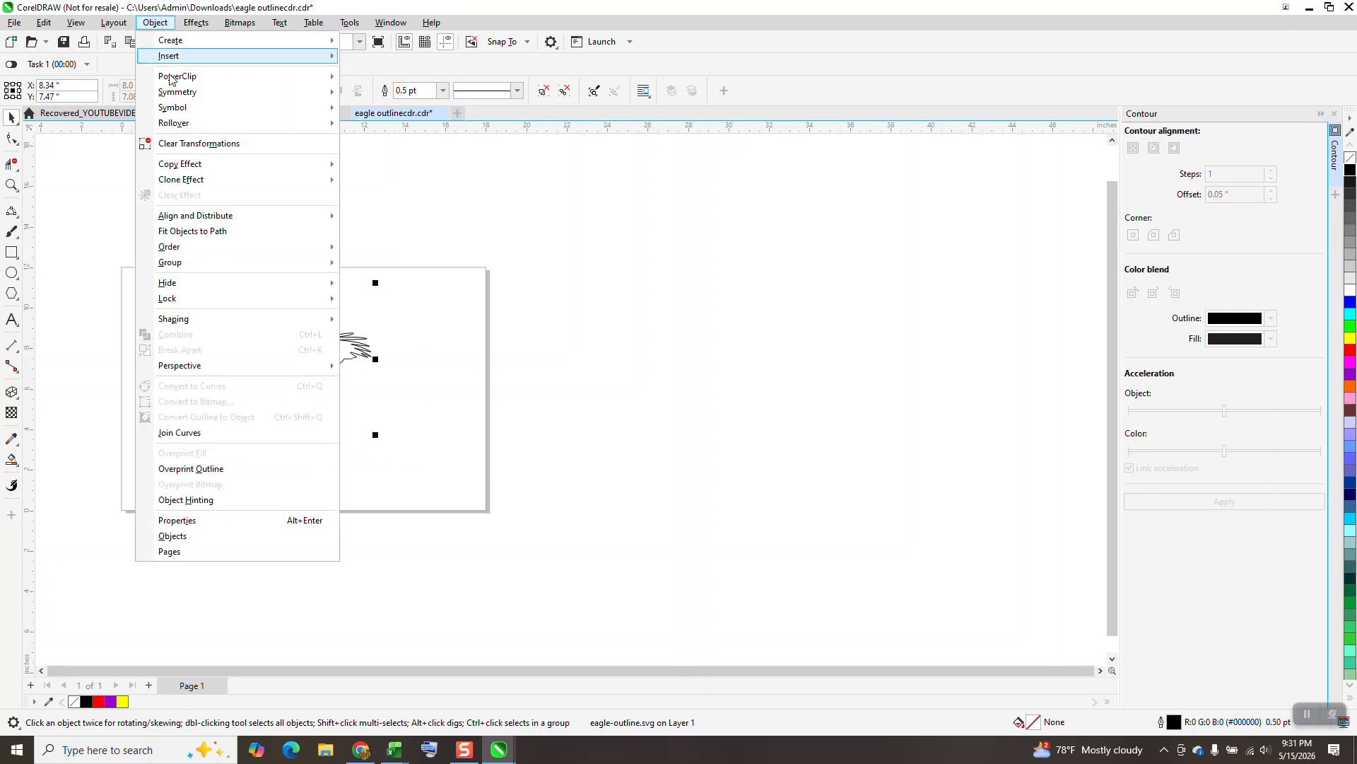
pyautogui.moveTo(203, 265)
pyautogui.click(373, 281)
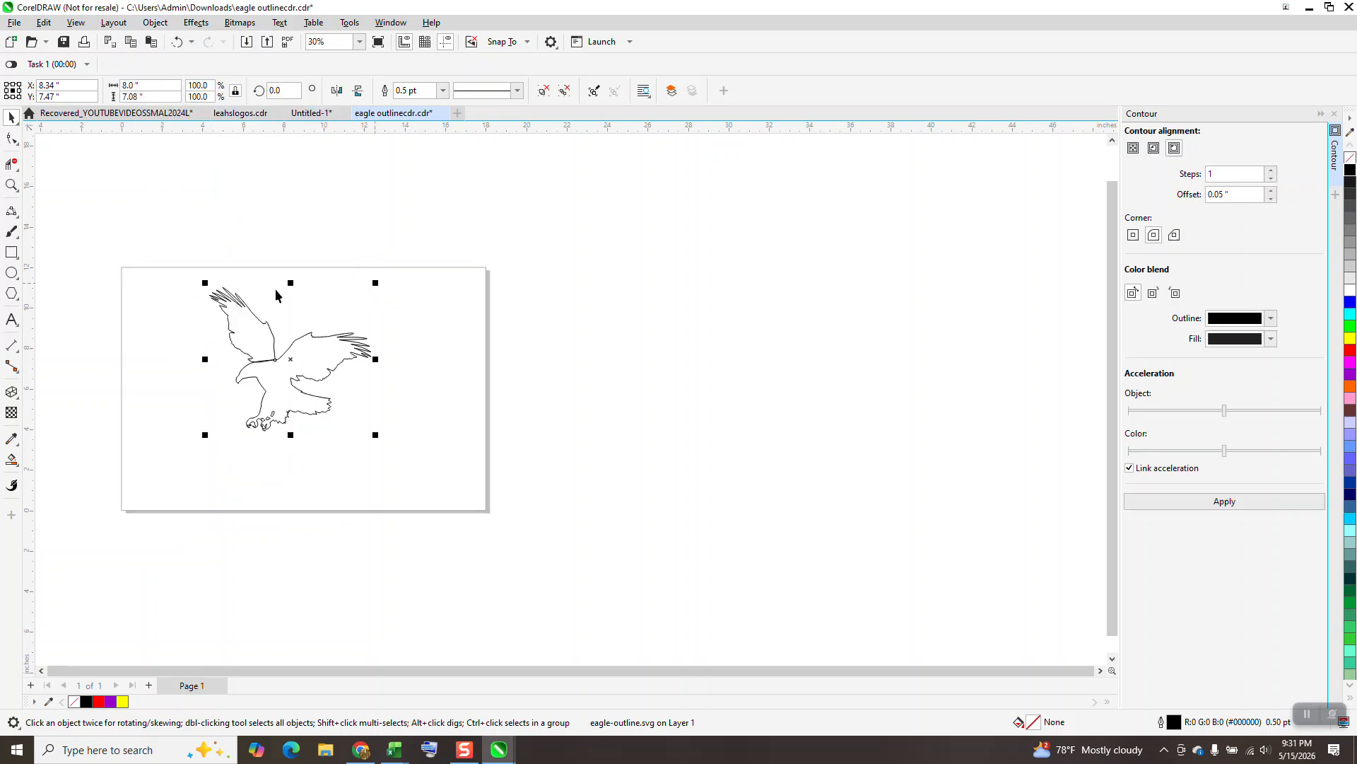
# Ungroup the nested eagle group and break its curve apart into separate pieces.
pyautogui.moveTo(168, 253); pyautogui.dragTo(454, 469)
pyautogui.click(155, 22)
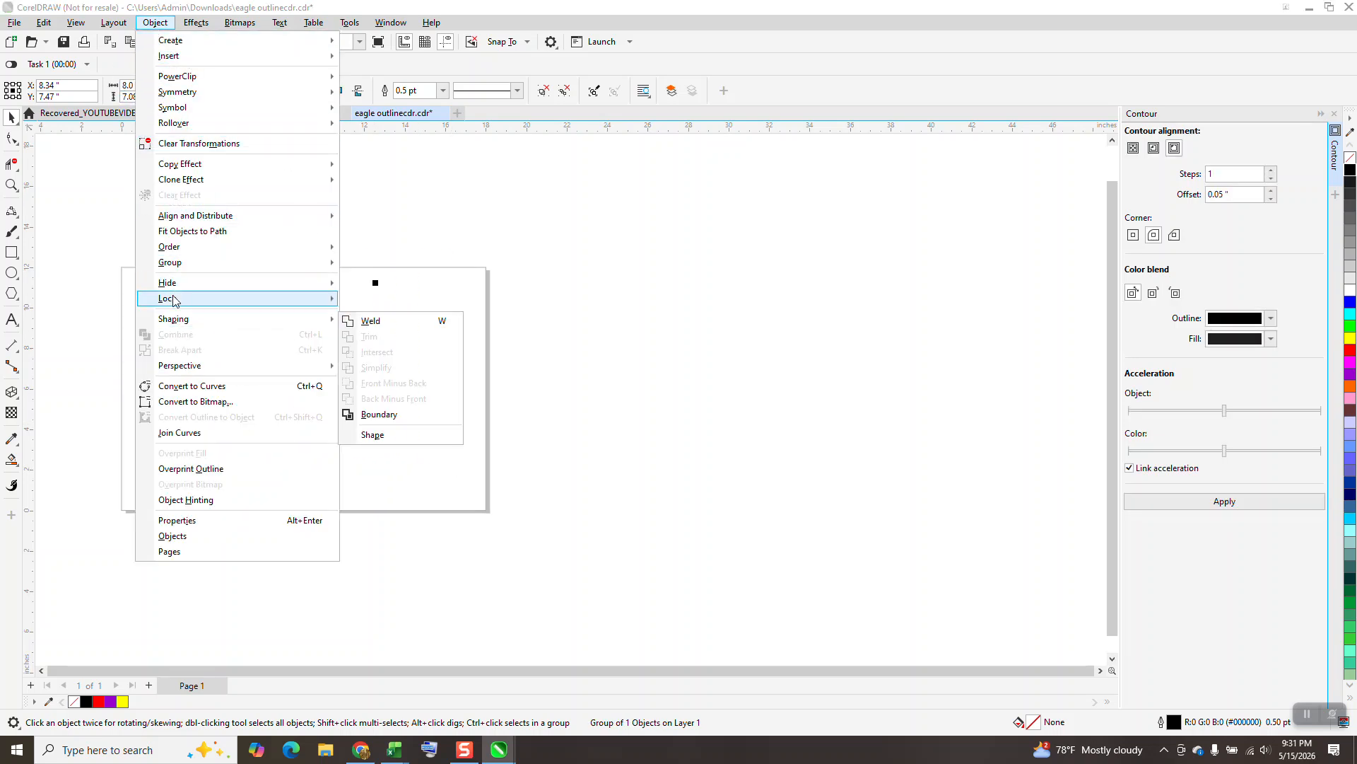
pyautogui.moveTo(205, 263)
pyautogui.click(364, 281)
pyautogui.moveTo(157, 233); pyautogui.dragTo(464, 471)
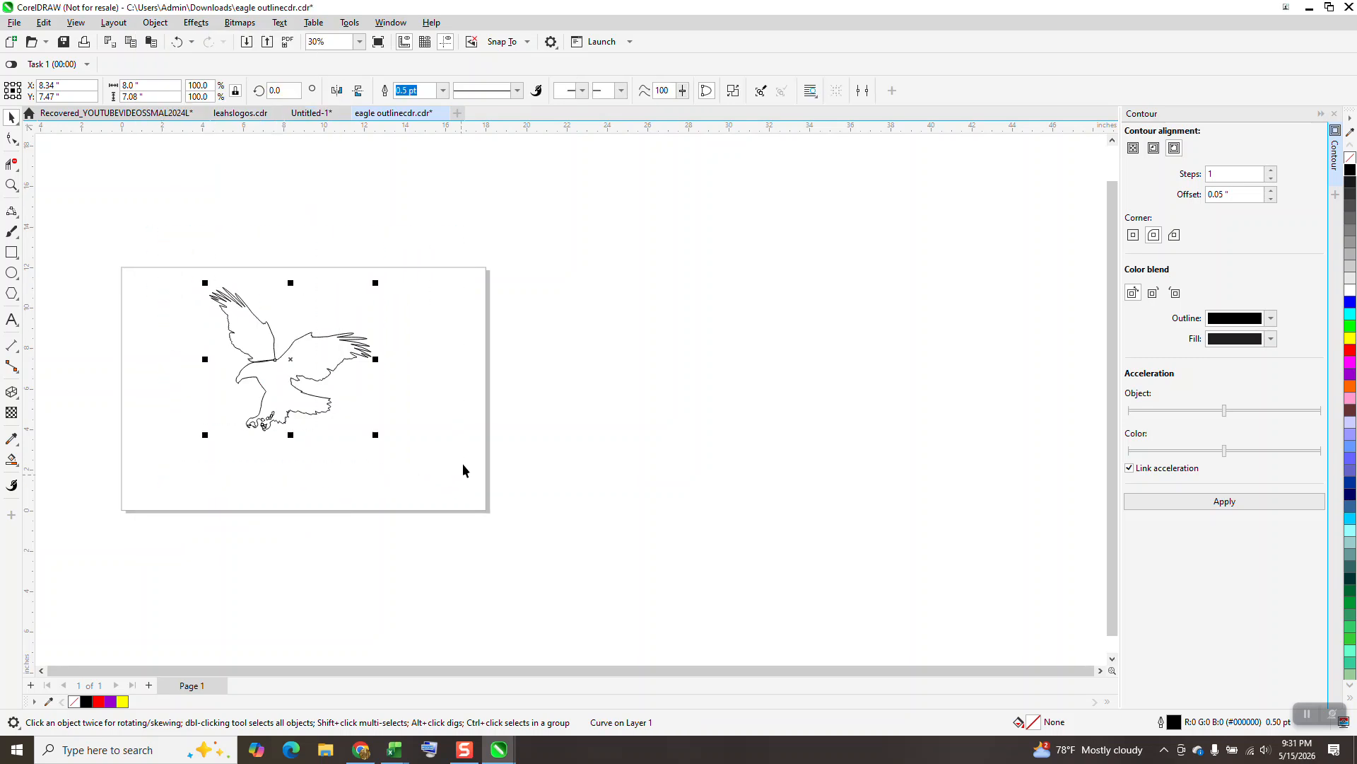
pyautogui.click(155, 22)
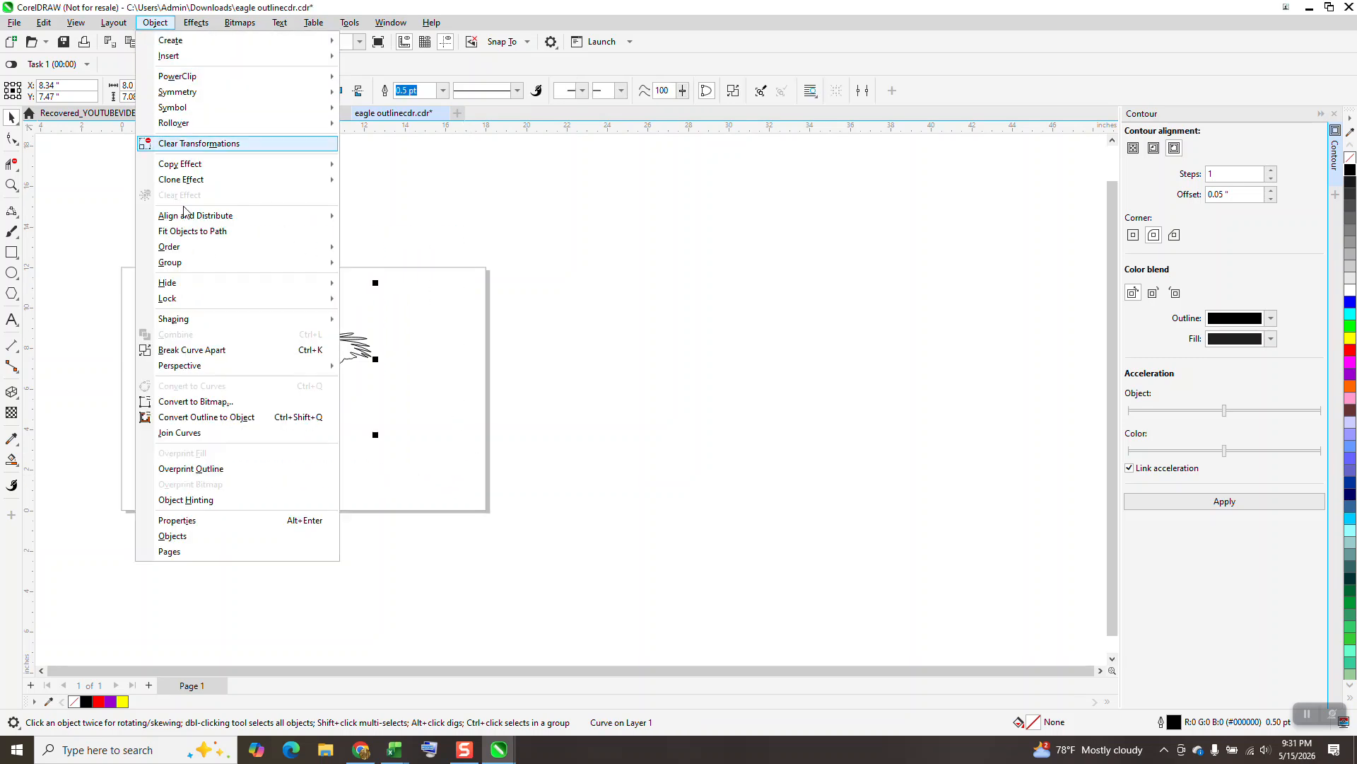
pyautogui.click(201, 350)
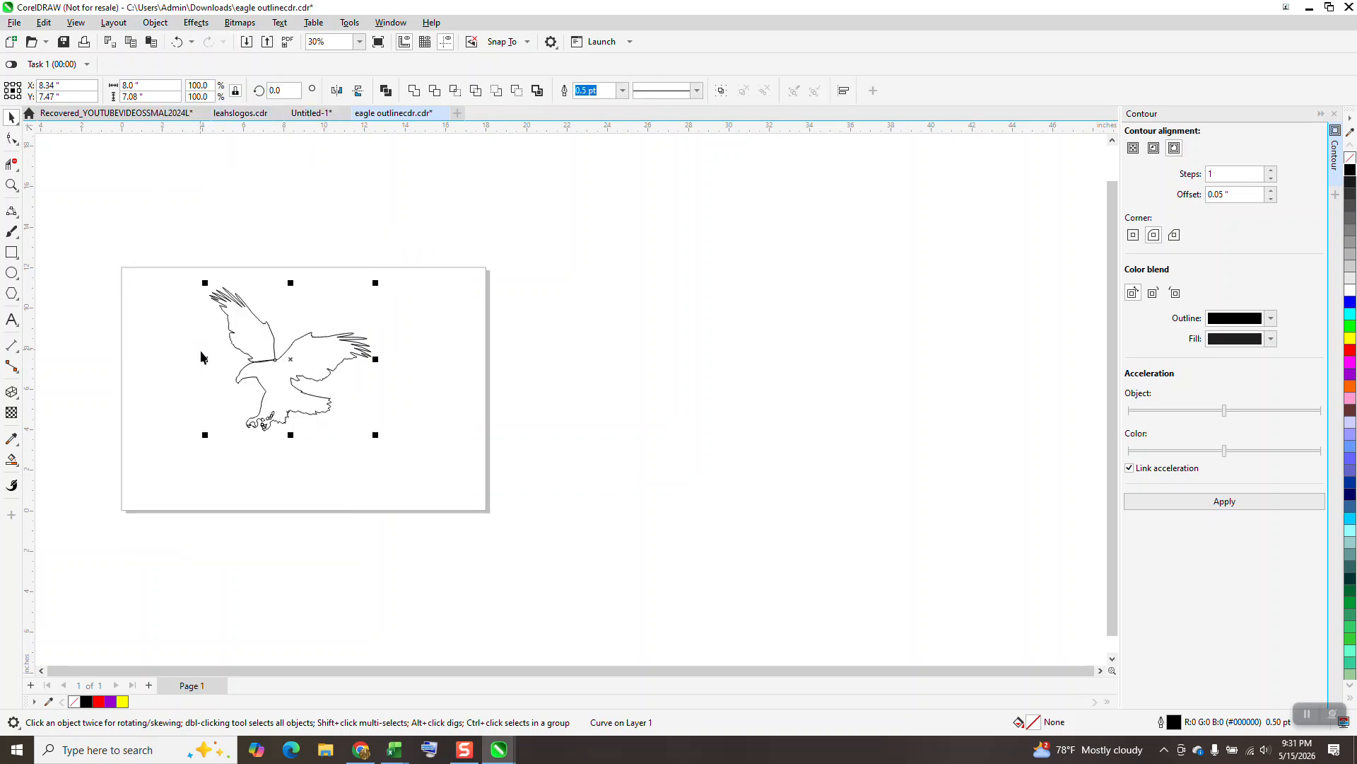
# Move the left wing piece up and away from the eagle's body, and undo the move.
pyautogui.click(309, 303)
pyautogui.click(264, 325)
pyautogui.moveTo(264, 325); pyautogui.dragTo(238, 265)
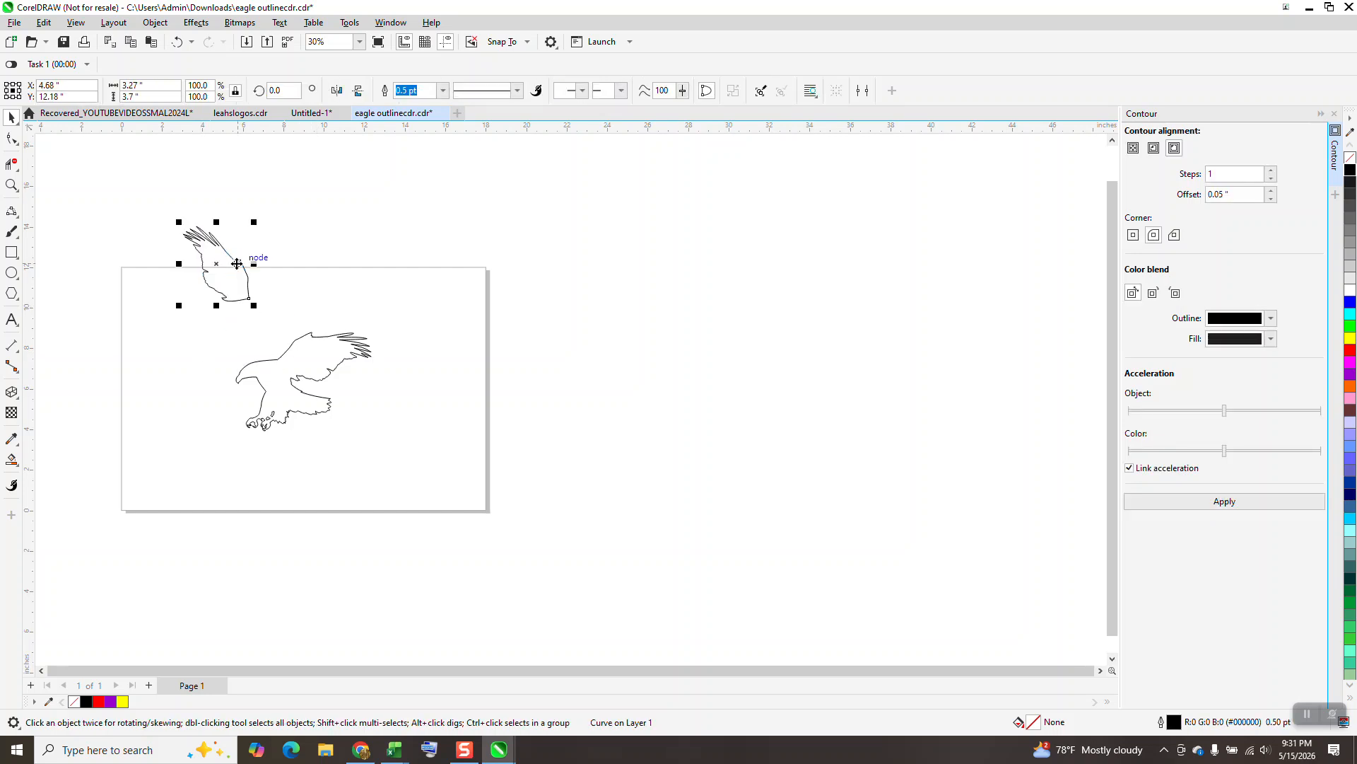
pyautogui.click(177, 41)
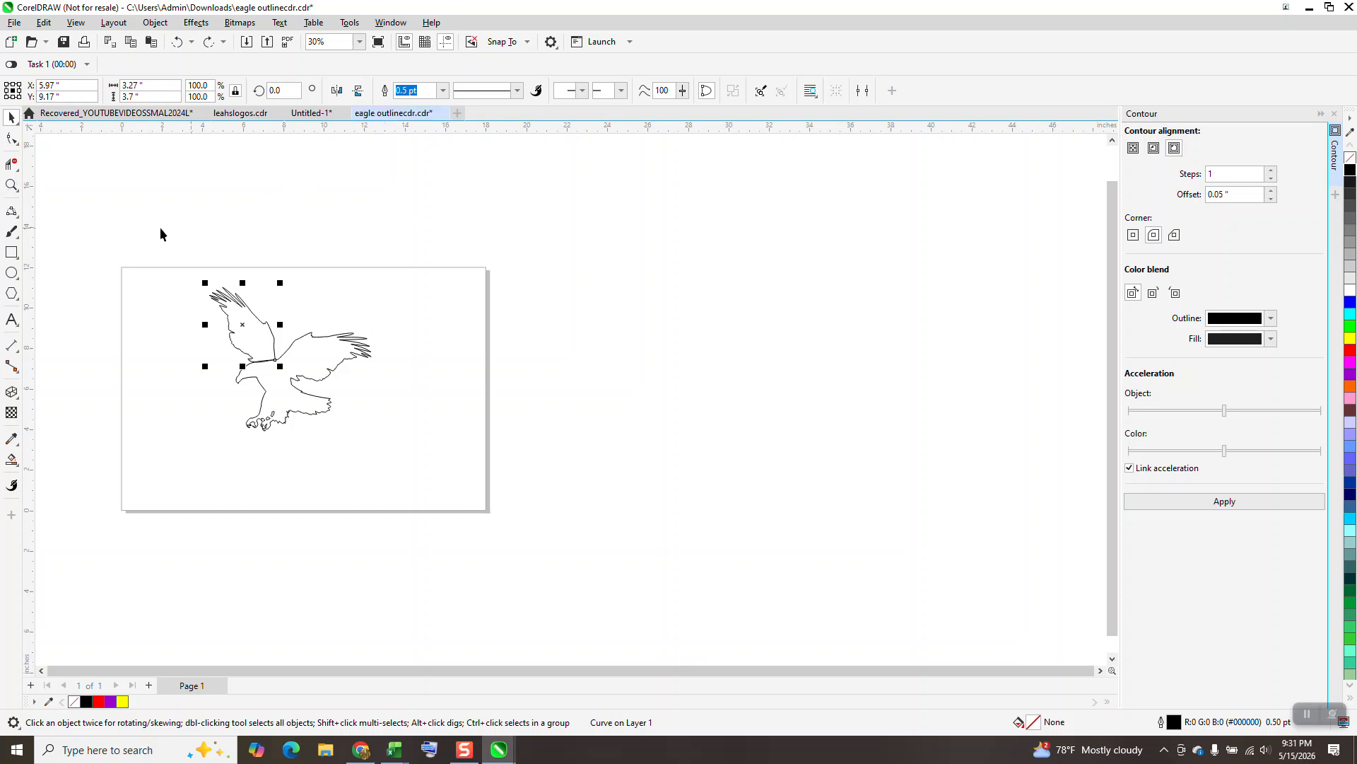
# Set the outline width of all eagle pieces to hairline and inspect where the left wing meets the neck.
pyautogui.moveTo(477, 439); pyautogui.dragTo(477, 440)
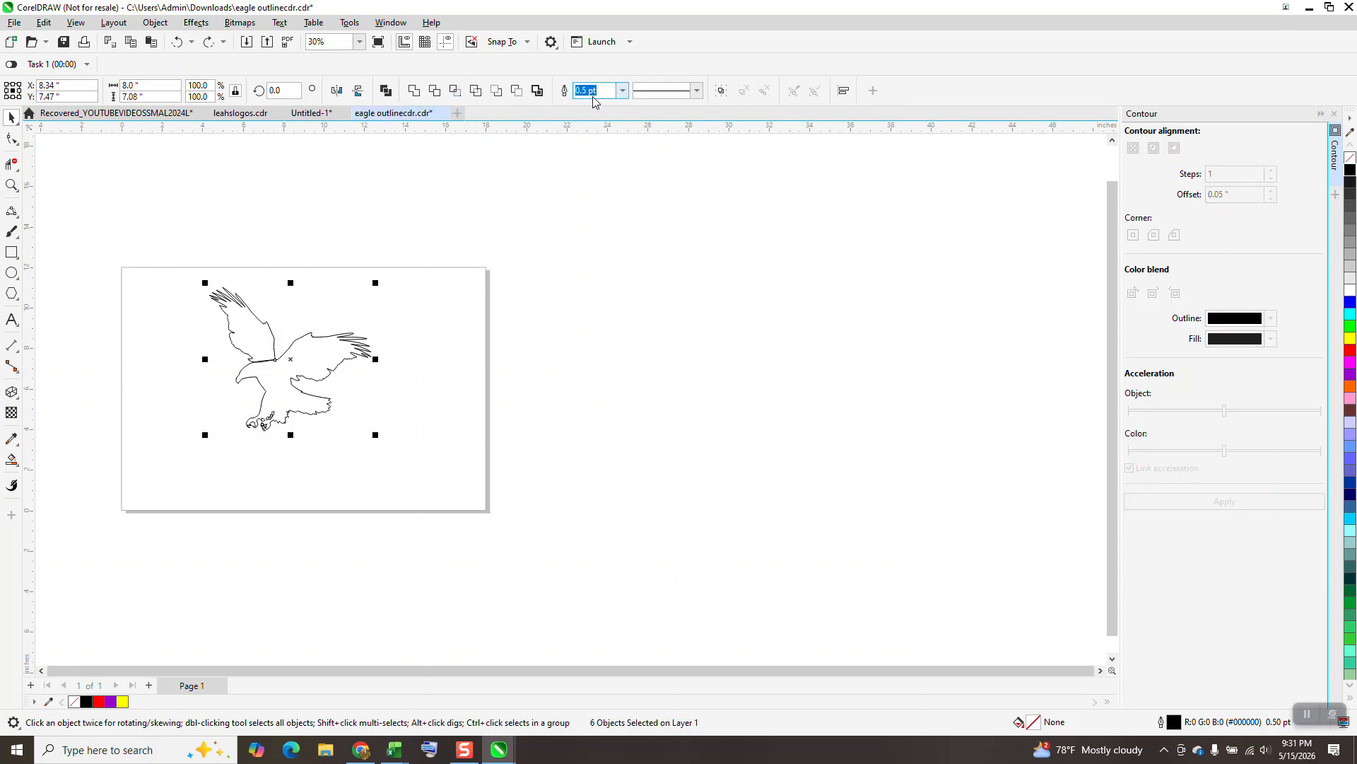
pyautogui.click(623, 92)
pyautogui.click(598, 120)
pyautogui.click(12, 186)
pyautogui.moveTo(238, 303); pyautogui.dragTo(347, 406)
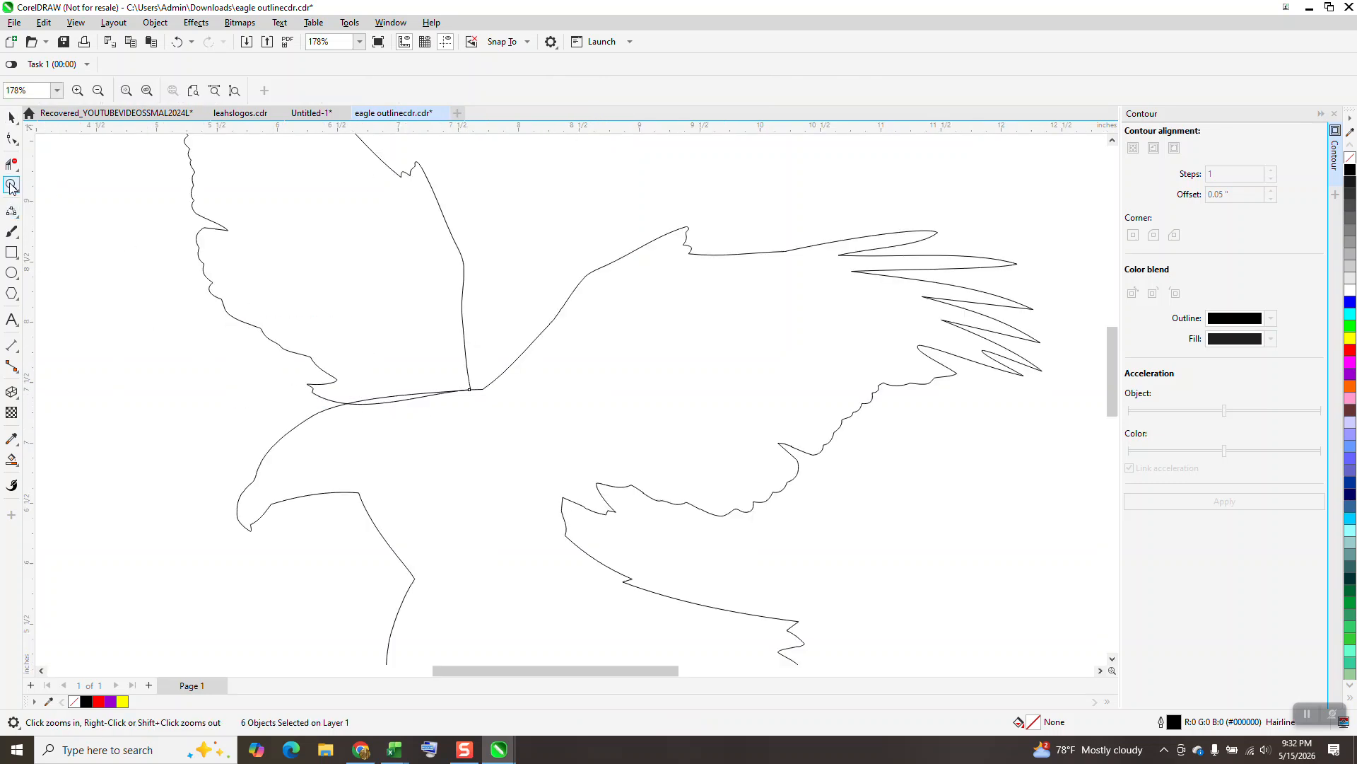
pyautogui.scroll(-5, 377, 277)
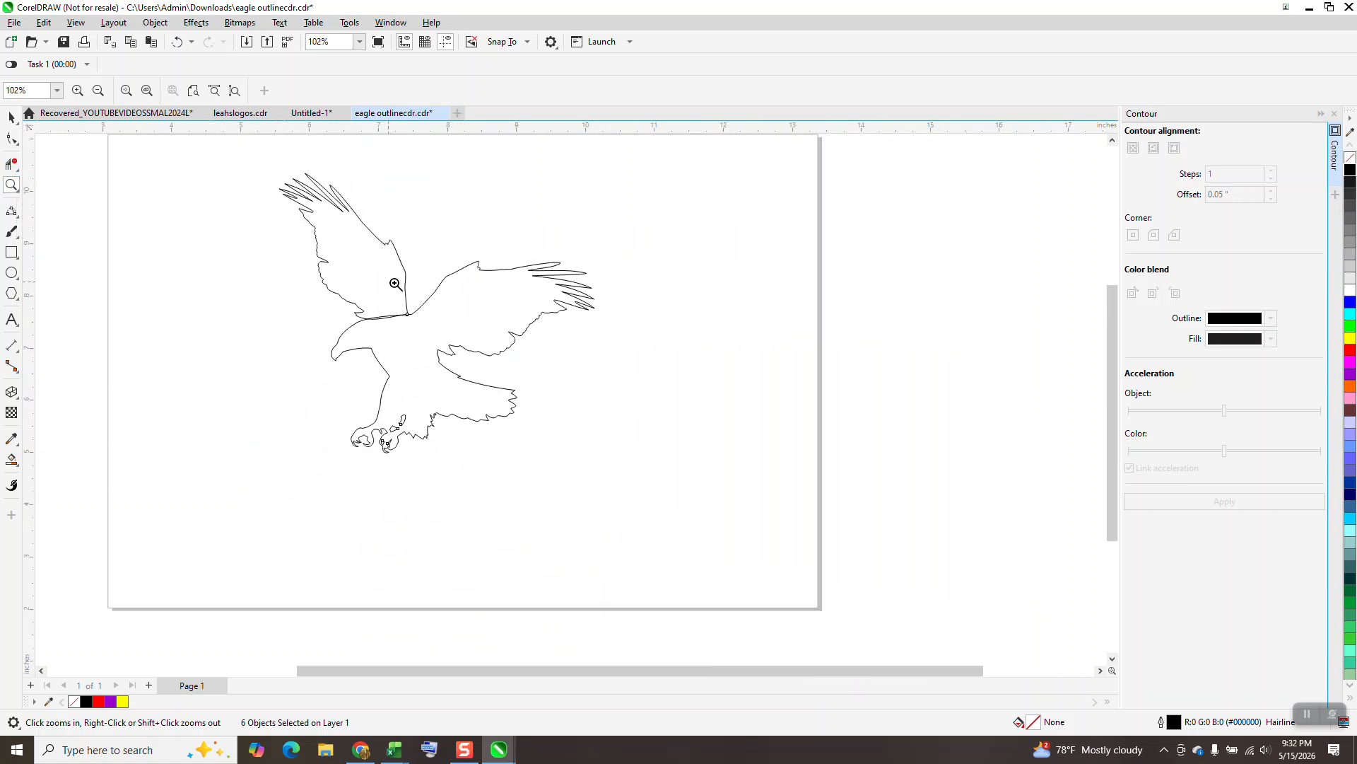
pyautogui.scroll(-1, 412, 339)
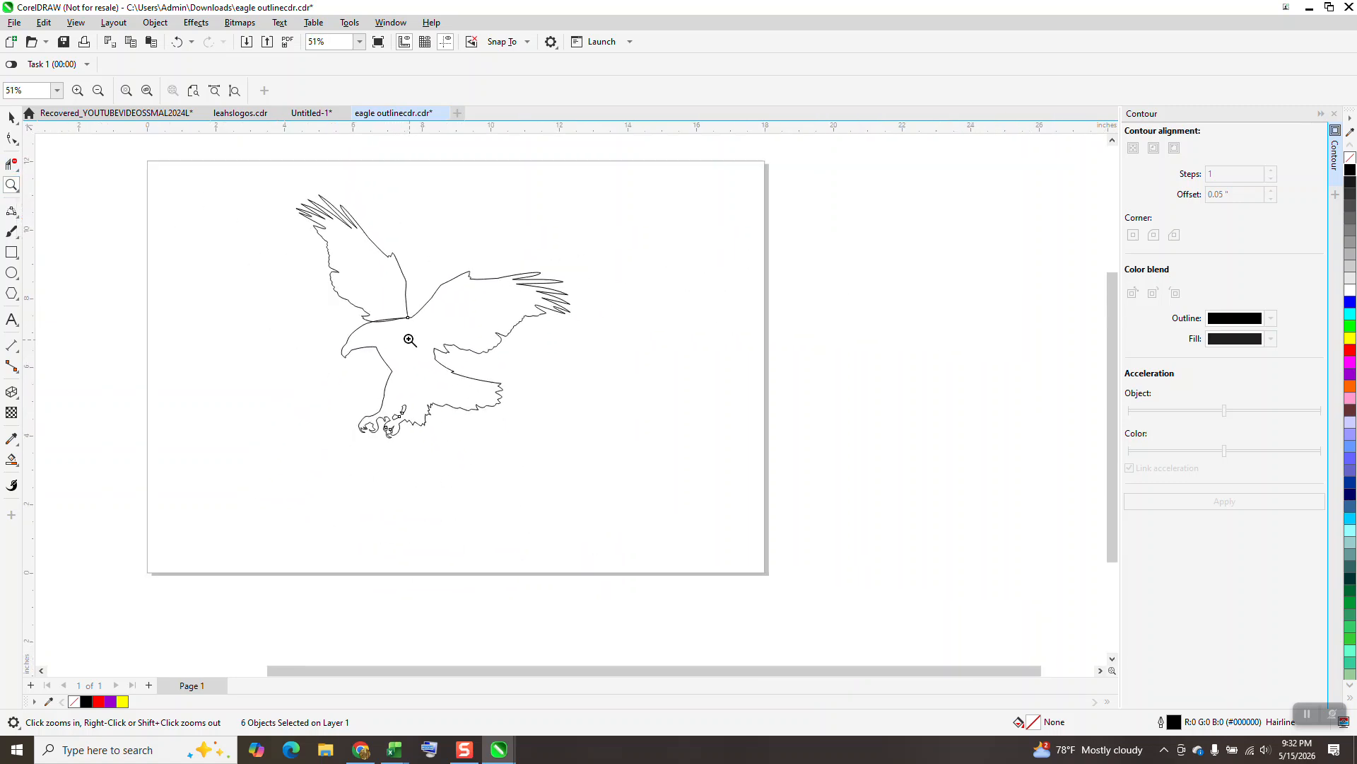
# Draw a rectangle about 9.85 by 8.22 inches around the eagle and Smart Fill the background inside it purple.
pyautogui.click(12, 252)
pyautogui.moveTo(266, 184); pyautogui.dragTo(604, 465)
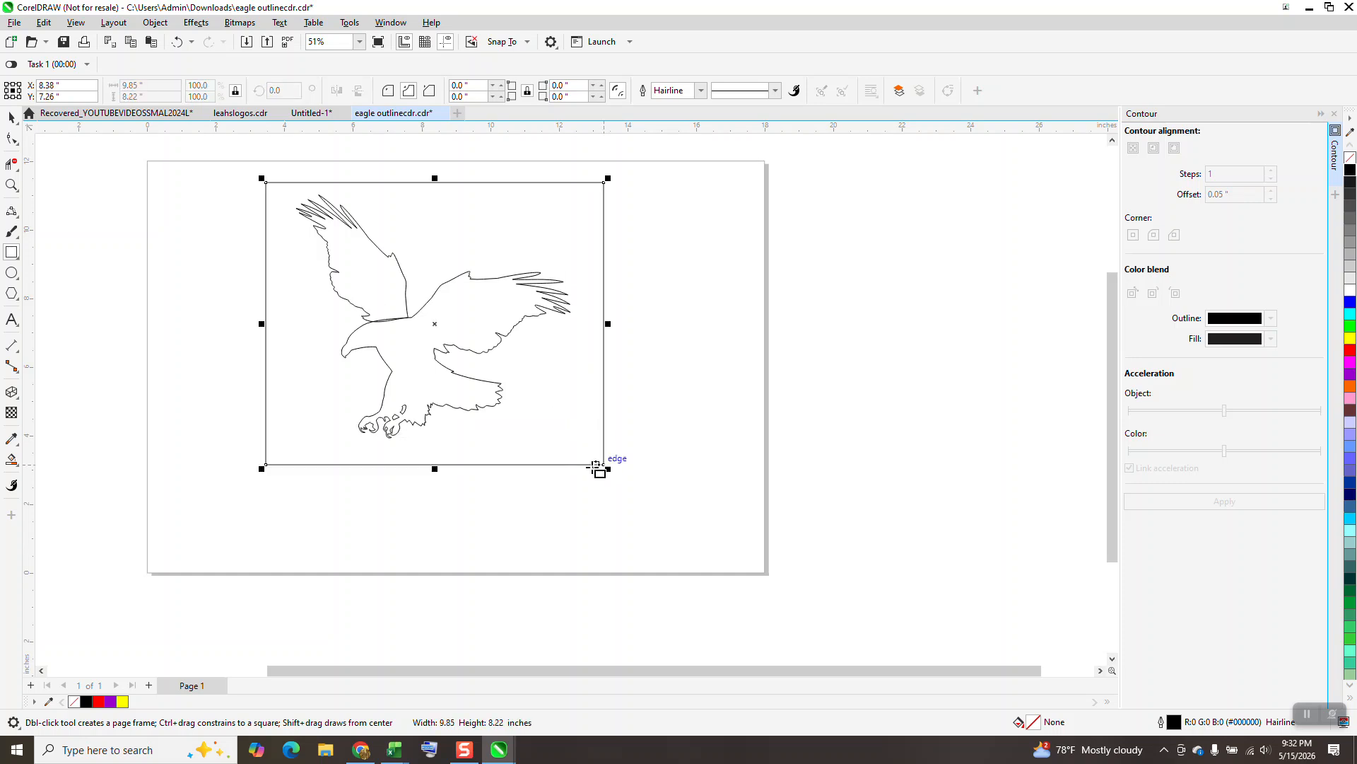
pyautogui.click(11, 460)
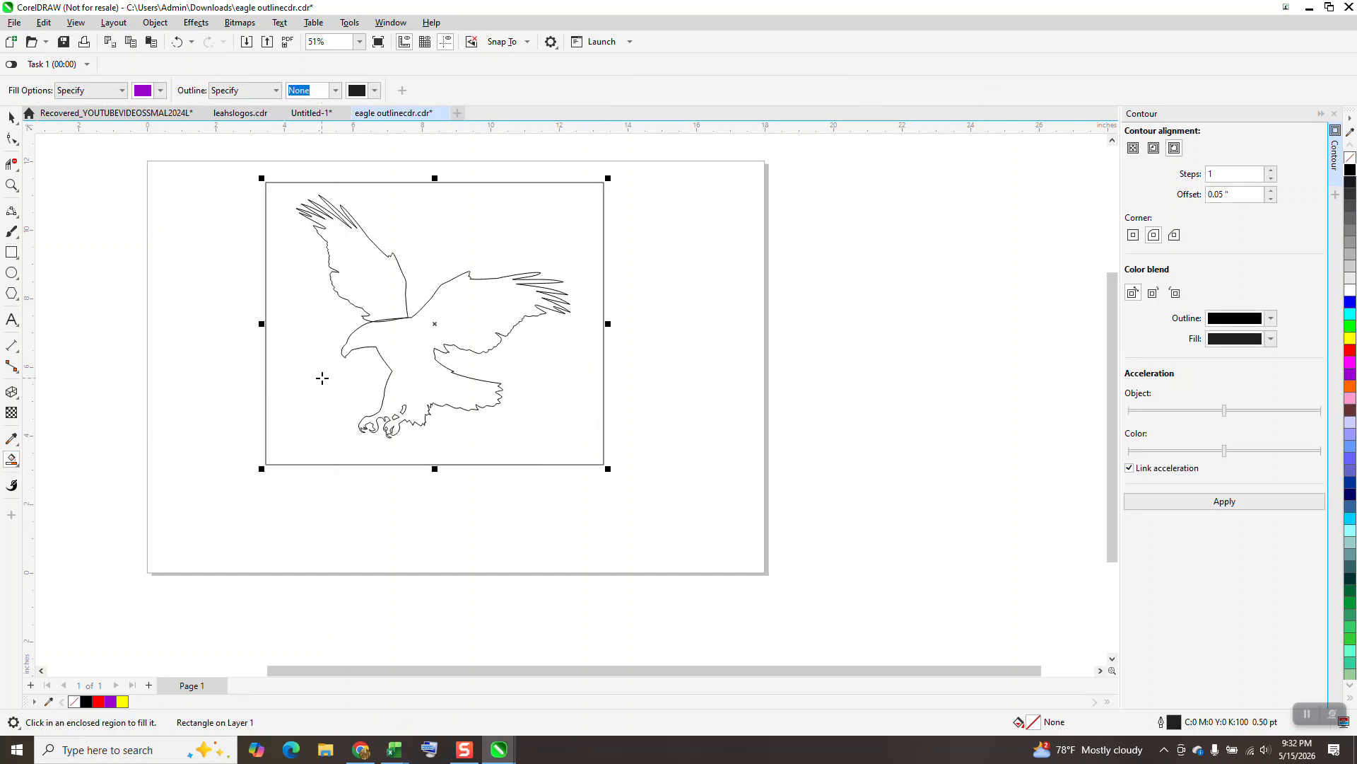
pyautogui.click(321, 379)
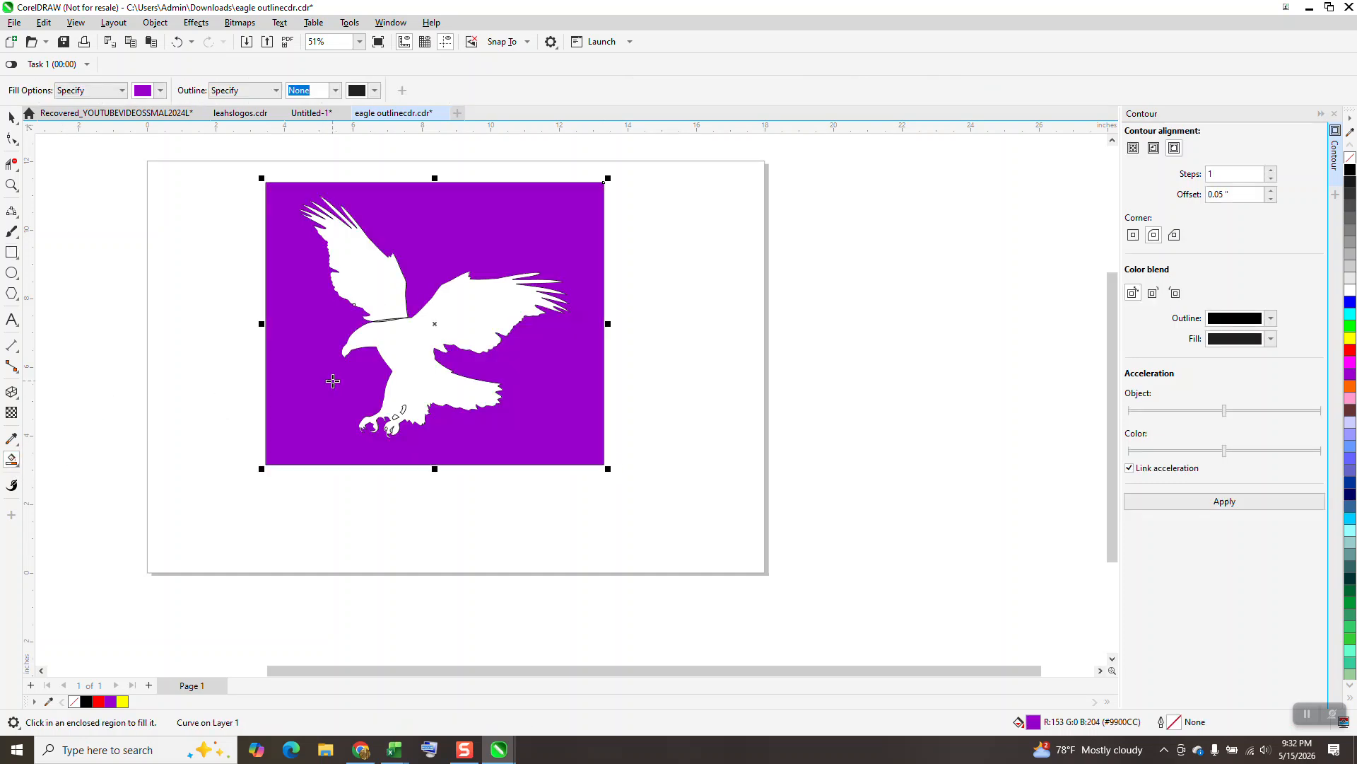
# Set the nudge distance to 8 inches and the Smart Fill color to blue with no outline.
pyautogui.click(201, 207)
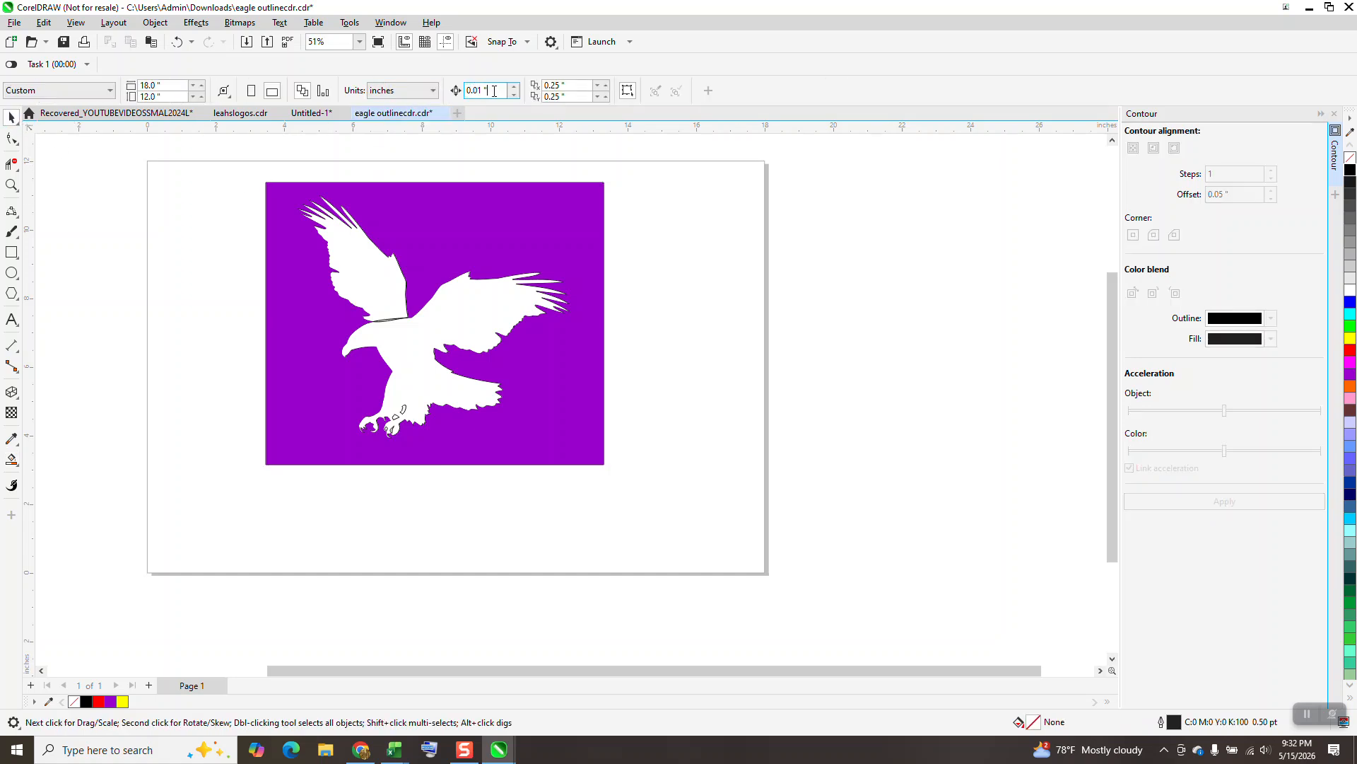
pyautogui.write('8')
pyautogui.click(11, 459)
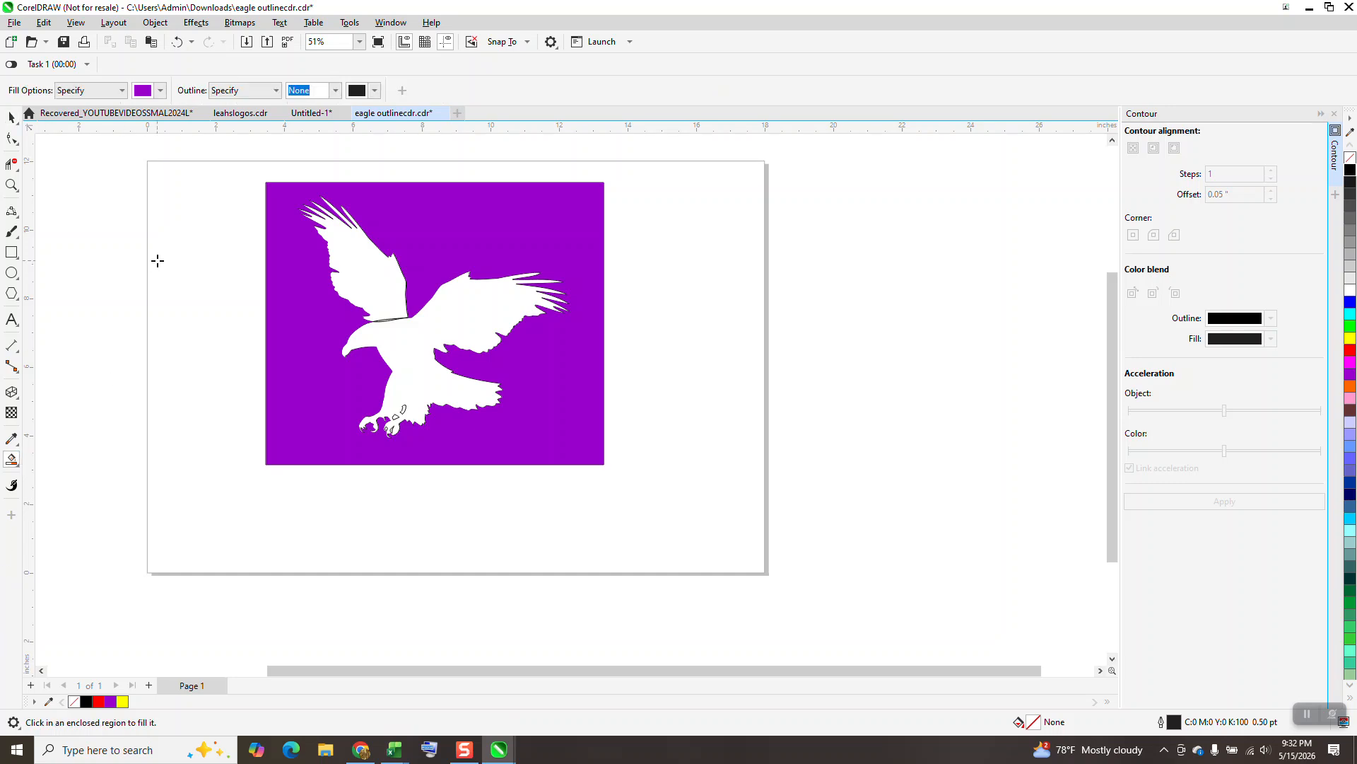
pyautogui.click(160, 91)
pyautogui.click(202, 182)
# Smart Fill the eagle's body and left wing blue, nudging each filled copy 8 inches right.
pyautogui.click(454, 323)
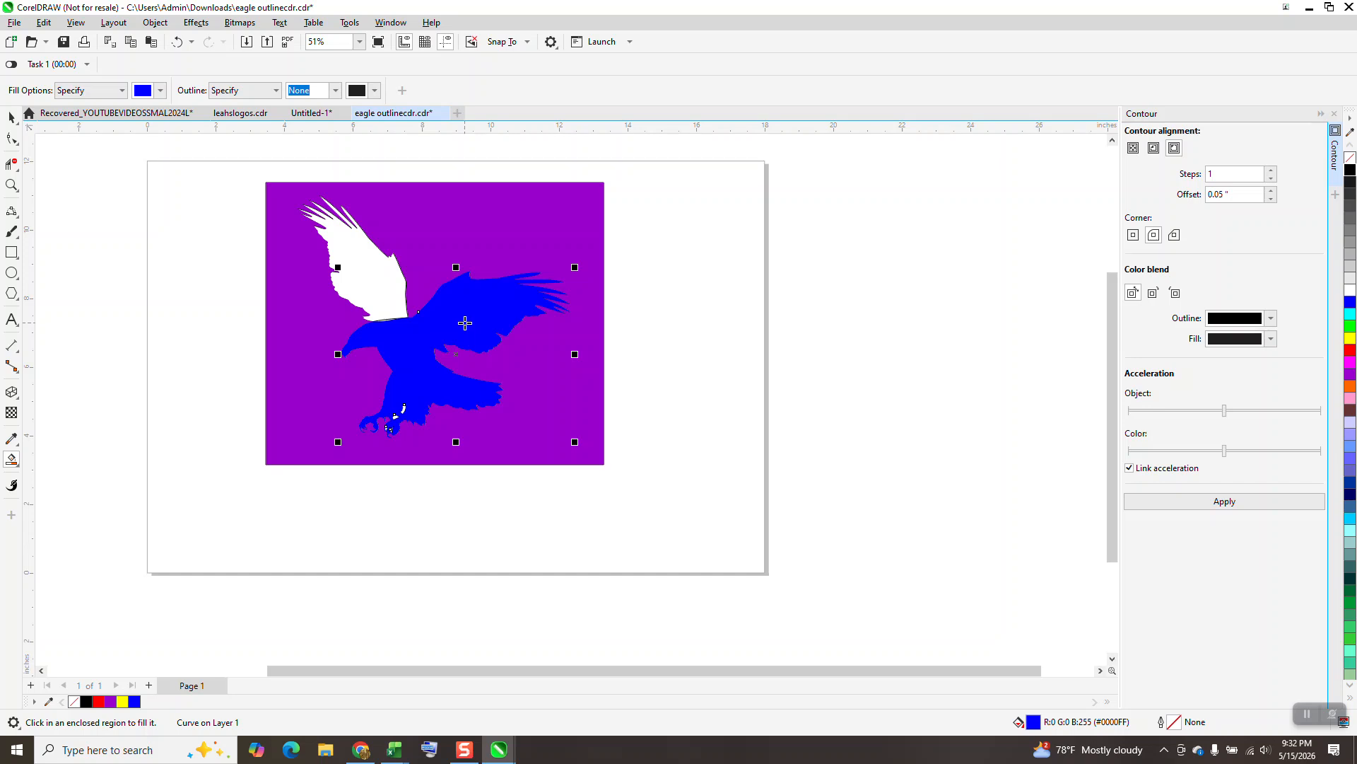
pyautogui.press('Right')
pyautogui.click(378, 294)
pyautogui.press('Right')
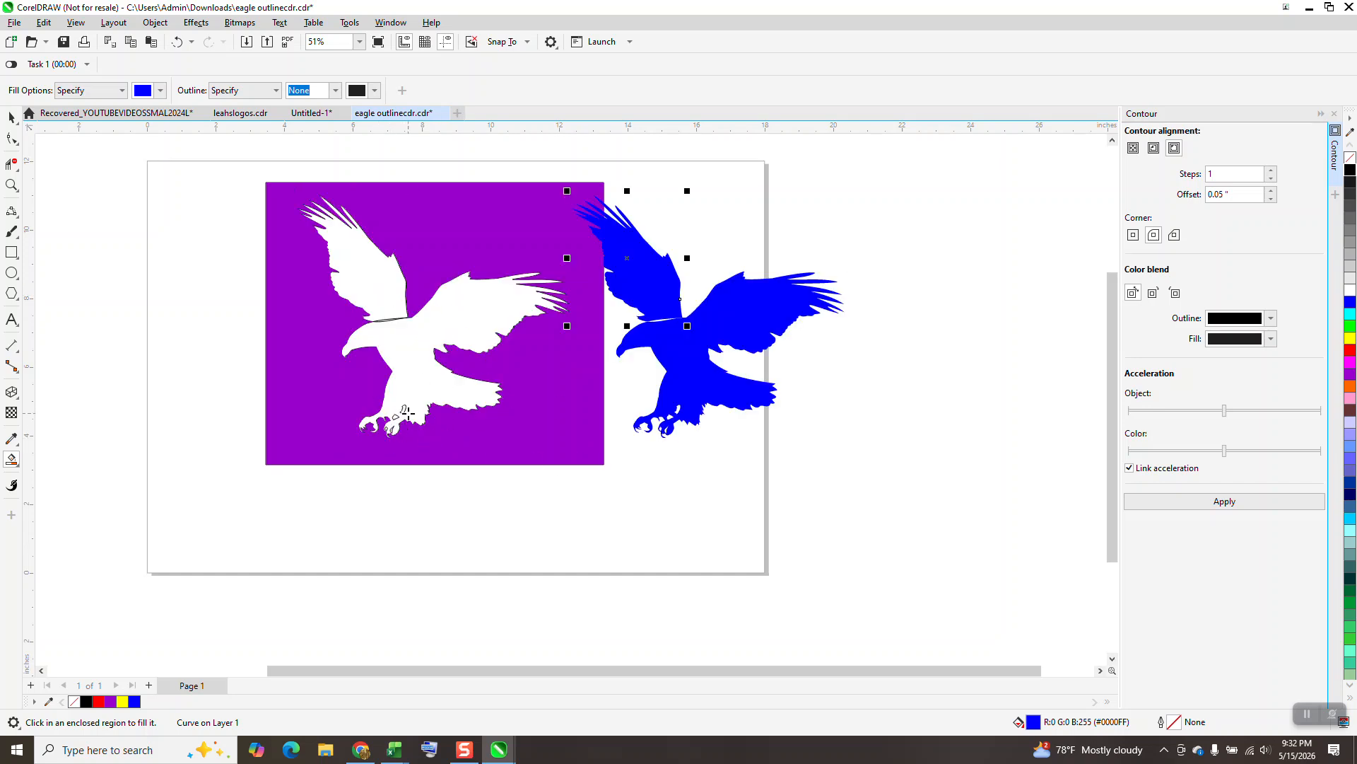
# Nudge the blue left wing and blue body another 8 inches right, clear of the page.
pyautogui.click(12, 185)
pyautogui.moveTo(362, 397); pyautogui.dragTo(470, 439)
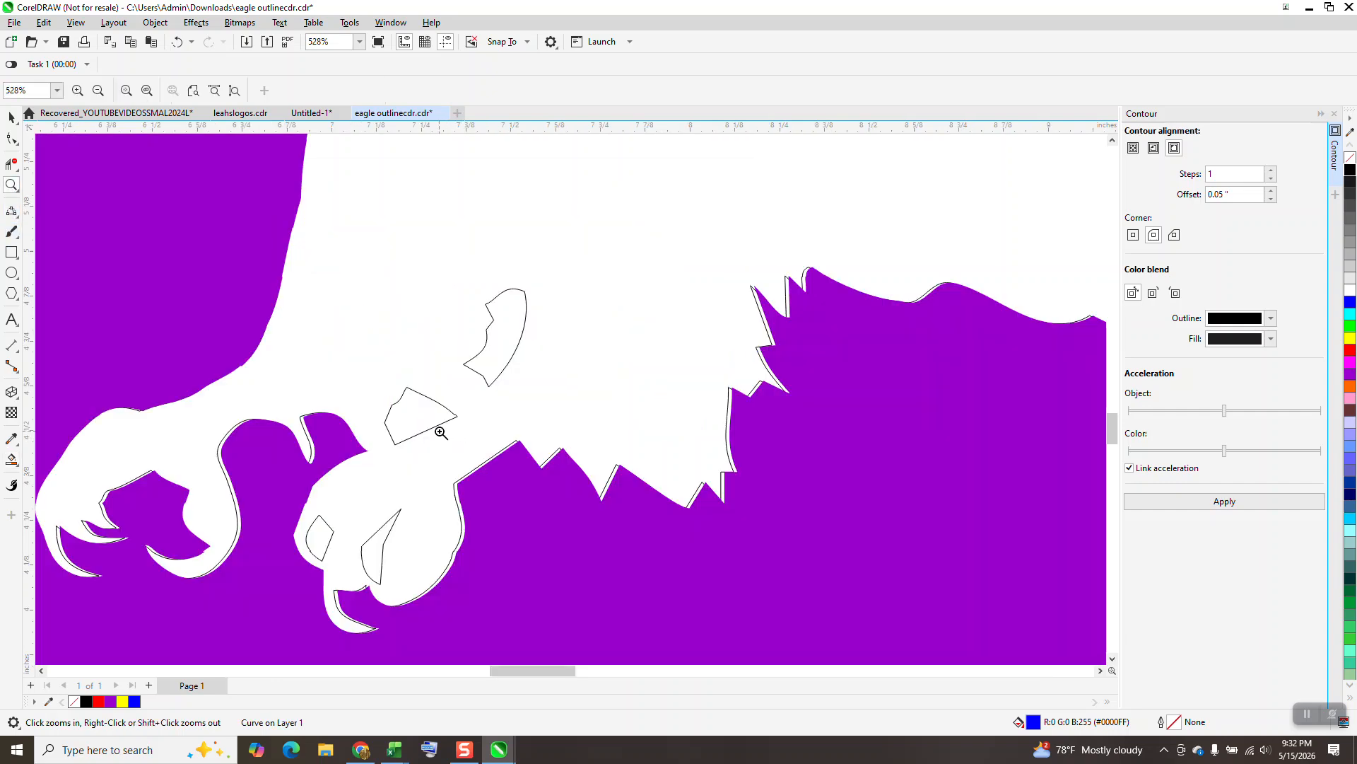
pyautogui.scroll(-5, 442, 432)
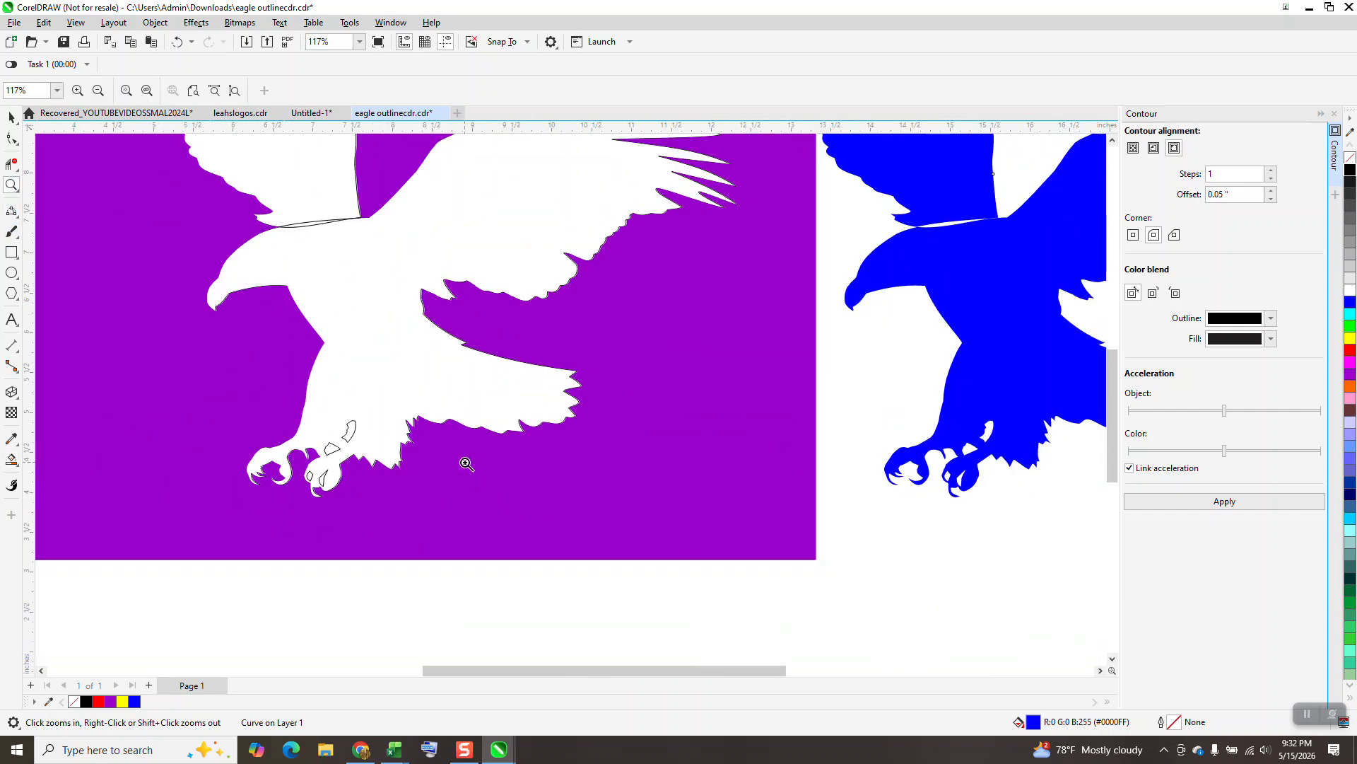
pyautogui.scroll(-1, 374, 434)
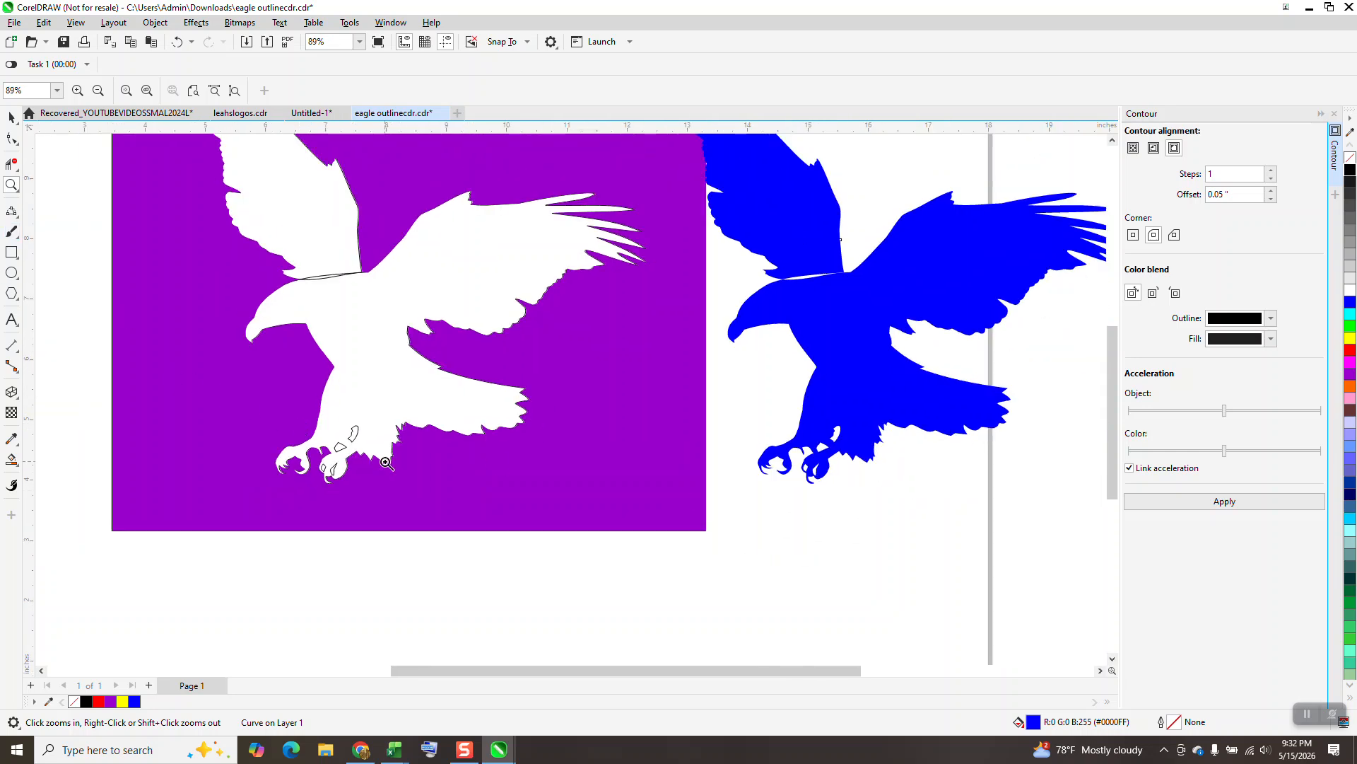
pyautogui.click(11, 118)
pyautogui.scroll(-1, 287, 387)
pyautogui.scroll(-2, 286, 387)
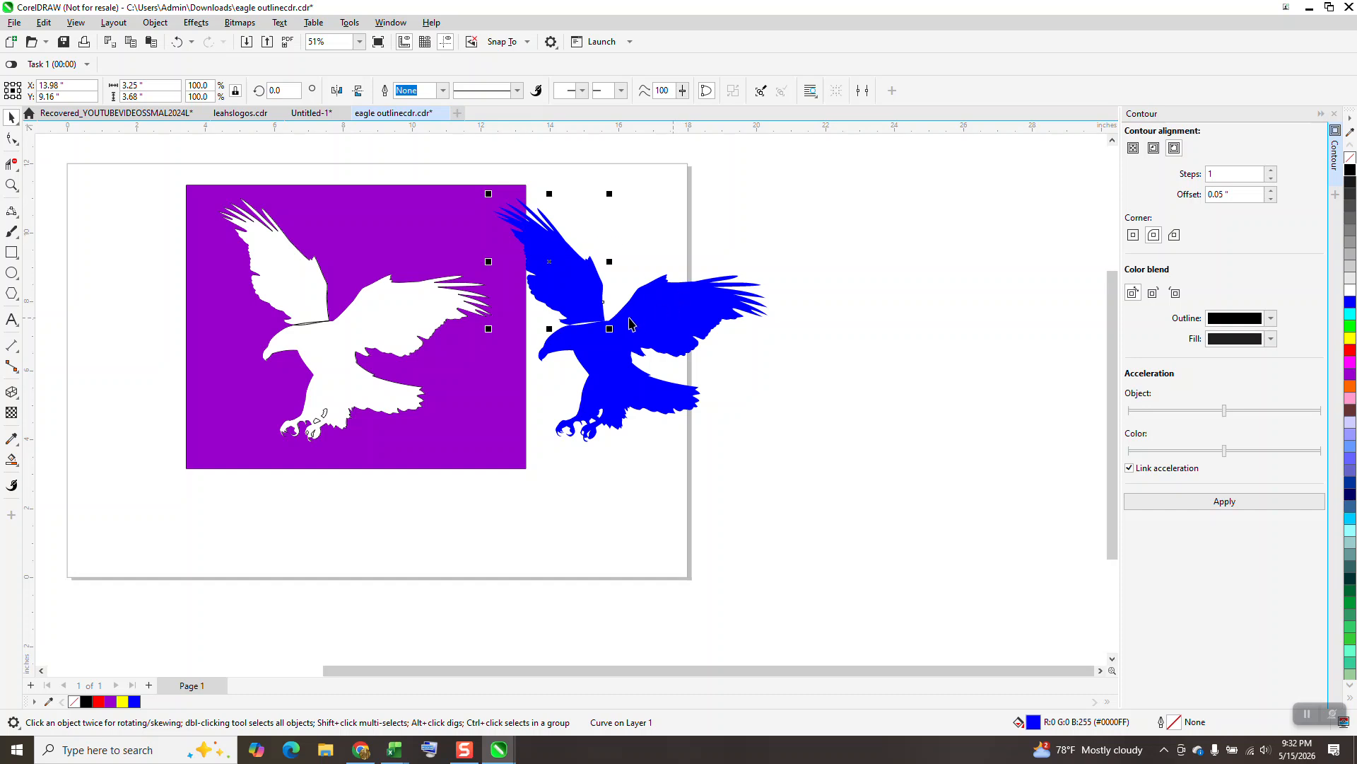
pyautogui.press('Right')
pyautogui.click(669, 321)
pyautogui.press('Right')
# Remove the fill from both blue eagle pieces and give them a red outline.
pyautogui.moveTo(742, 169); pyautogui.dragTo(1060, 483)
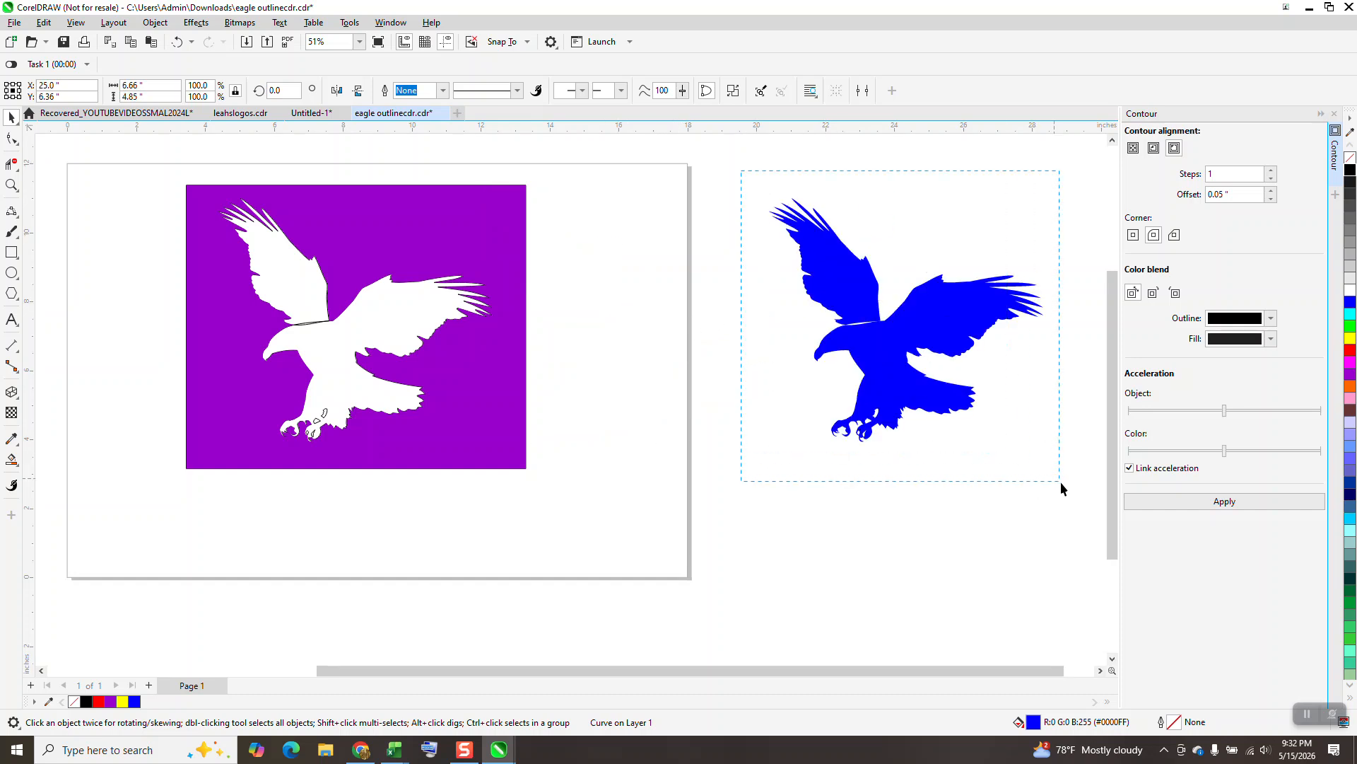
pyautogui.click(1350, 158)
pyautogui.rightClick(1350, 352)
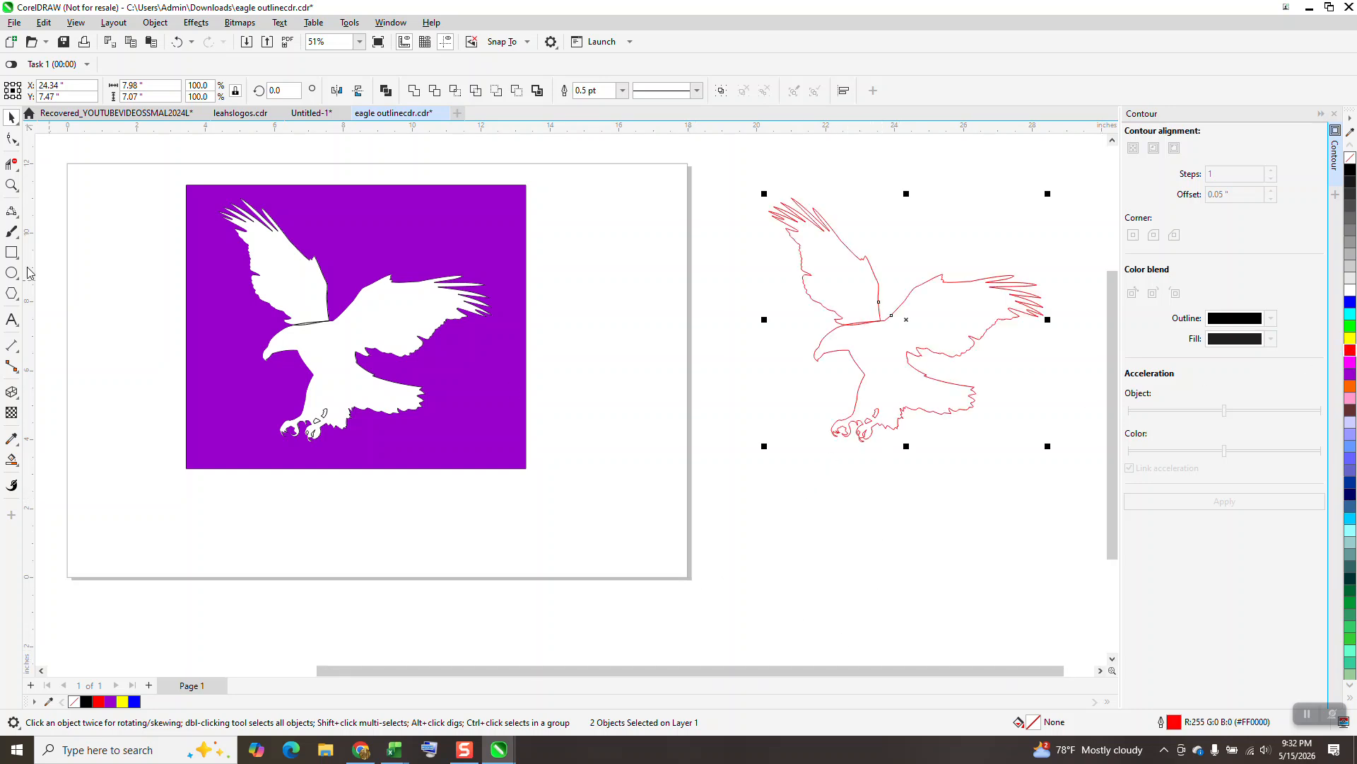
# Try to delete the overlapping line between the left wing and the neck with Virtual Segment Delete.
pyautogui.click(12, 185)
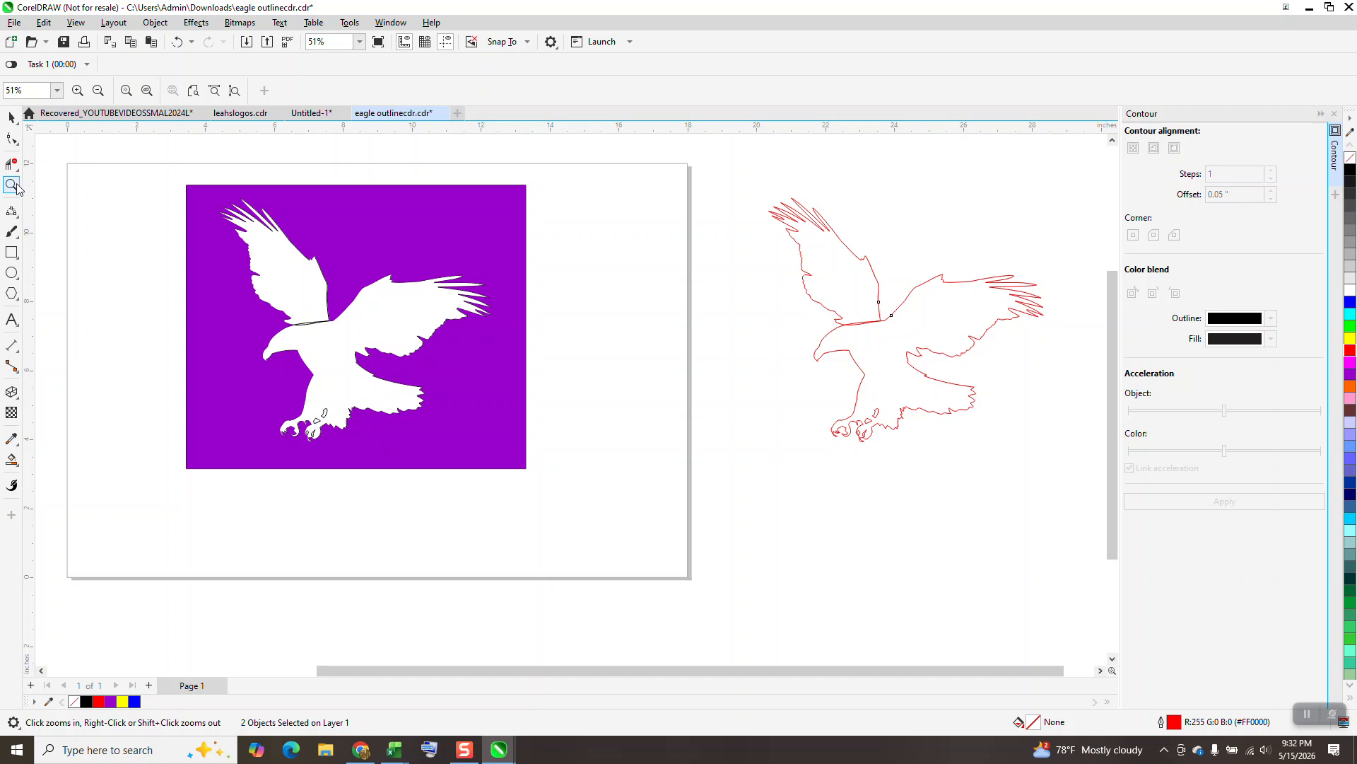
pyautogui.moveTo(864, 247); pyautogui.dragTo(988, 397)
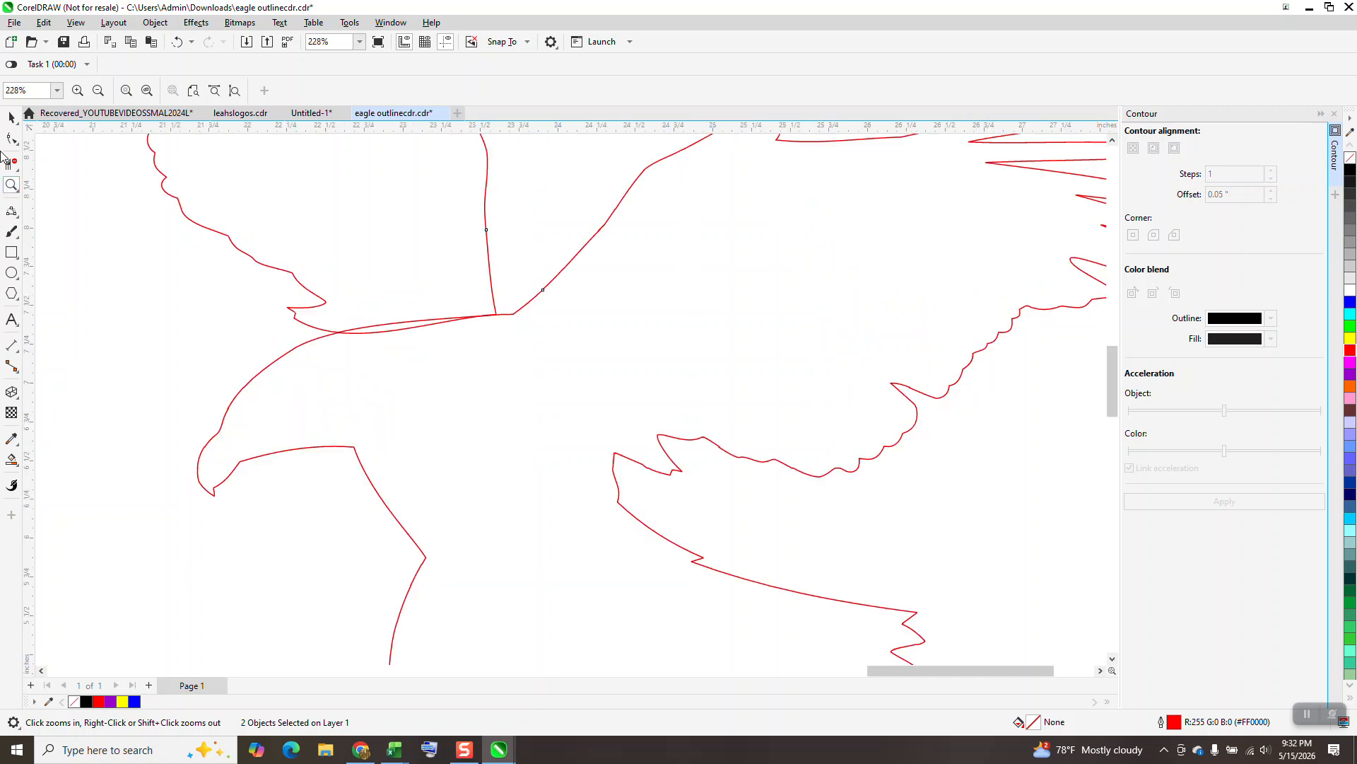
pyautogui.click(12, 162)
pyautogui.click(448, 318)
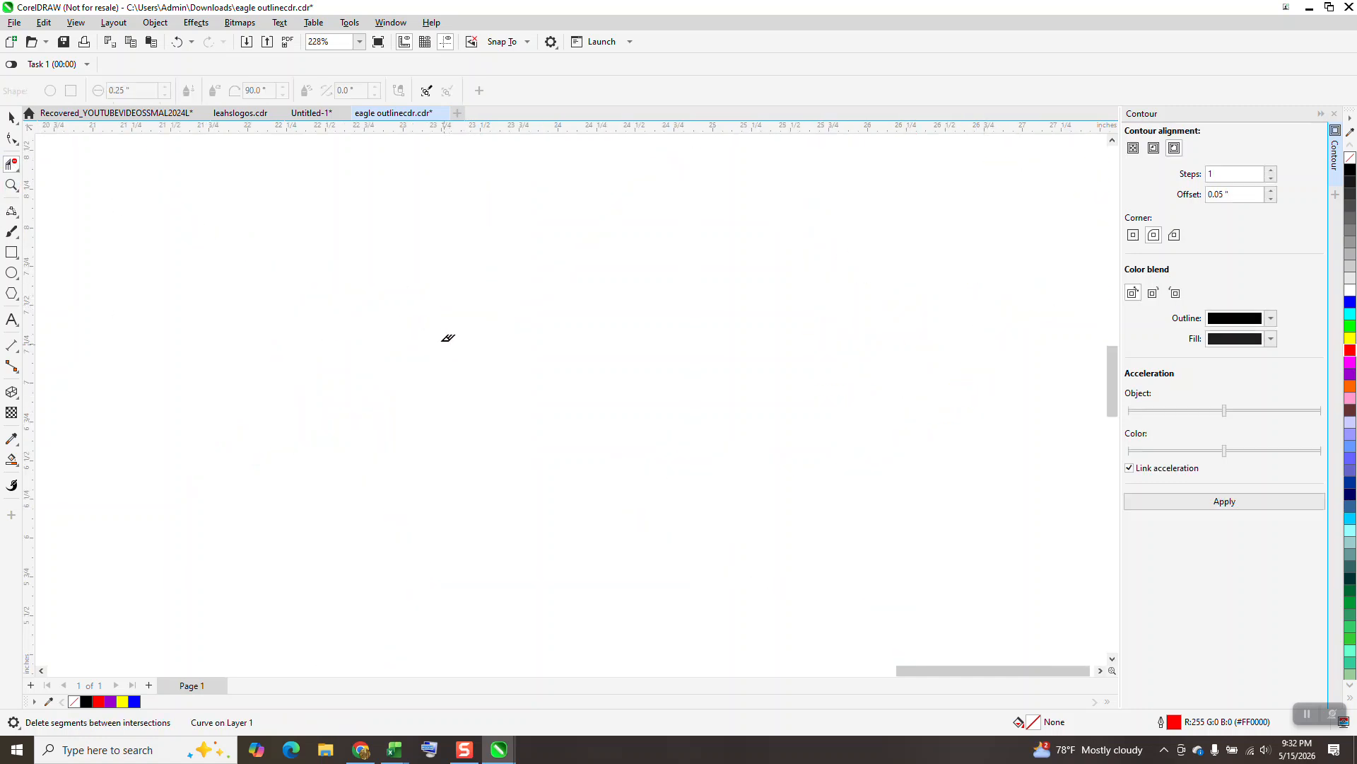
pyautogui.click(178, 42)
pyautogui.scroll(-2, 434, 289)
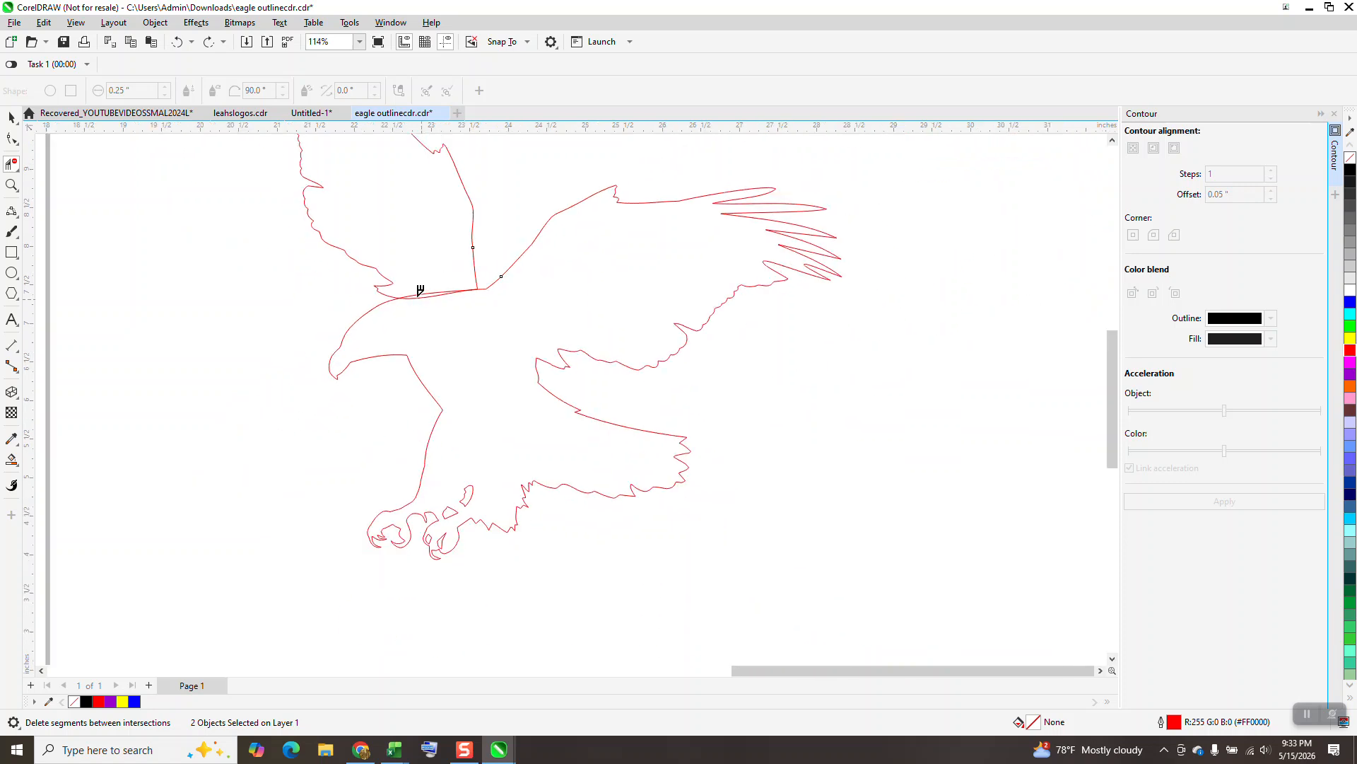
pyautogui.click(11, 117)
pyautogui.scroll(-1, 461, 365)
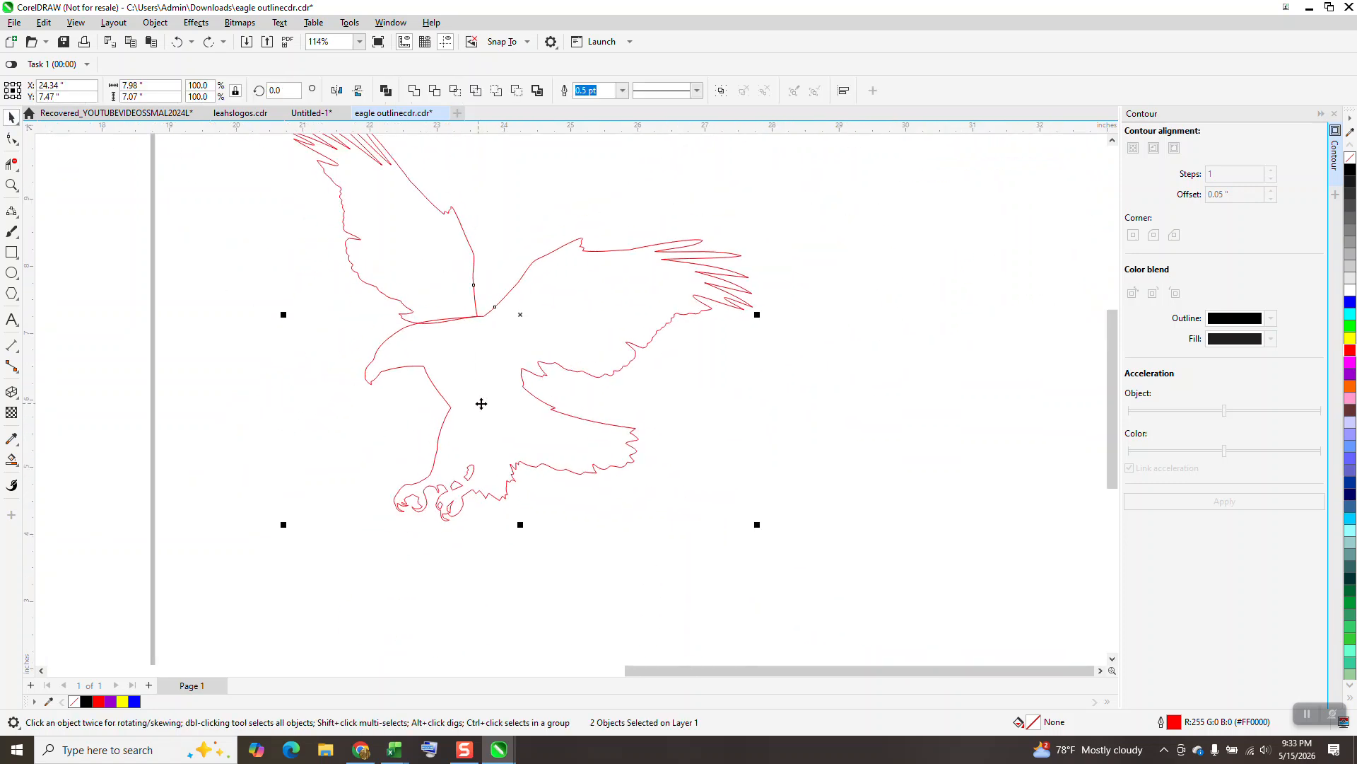
# Select the body outline alone and try deleting the upper overlapping neck line with Virtual Segment Delete, undoing the cut.
pyautogui.click(617, 382)
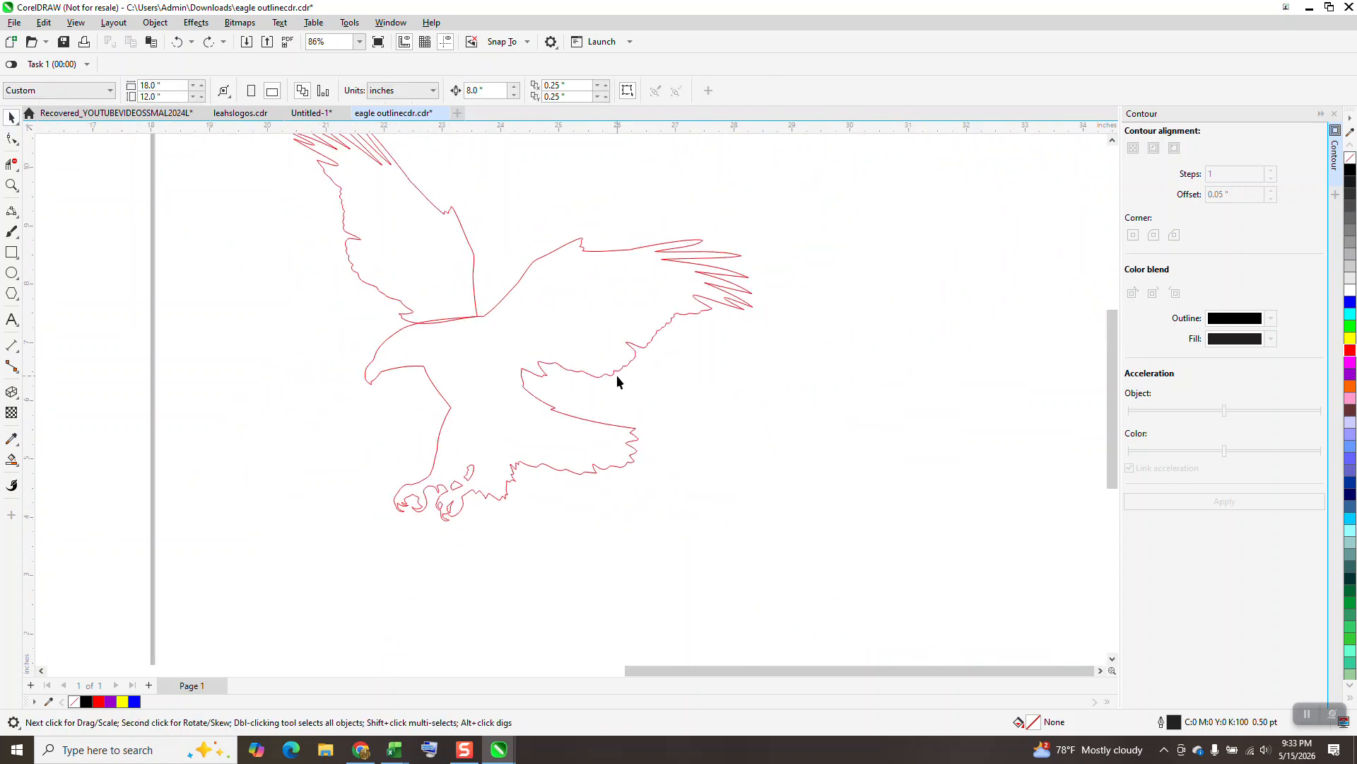
pyautogui.click(612, 376)
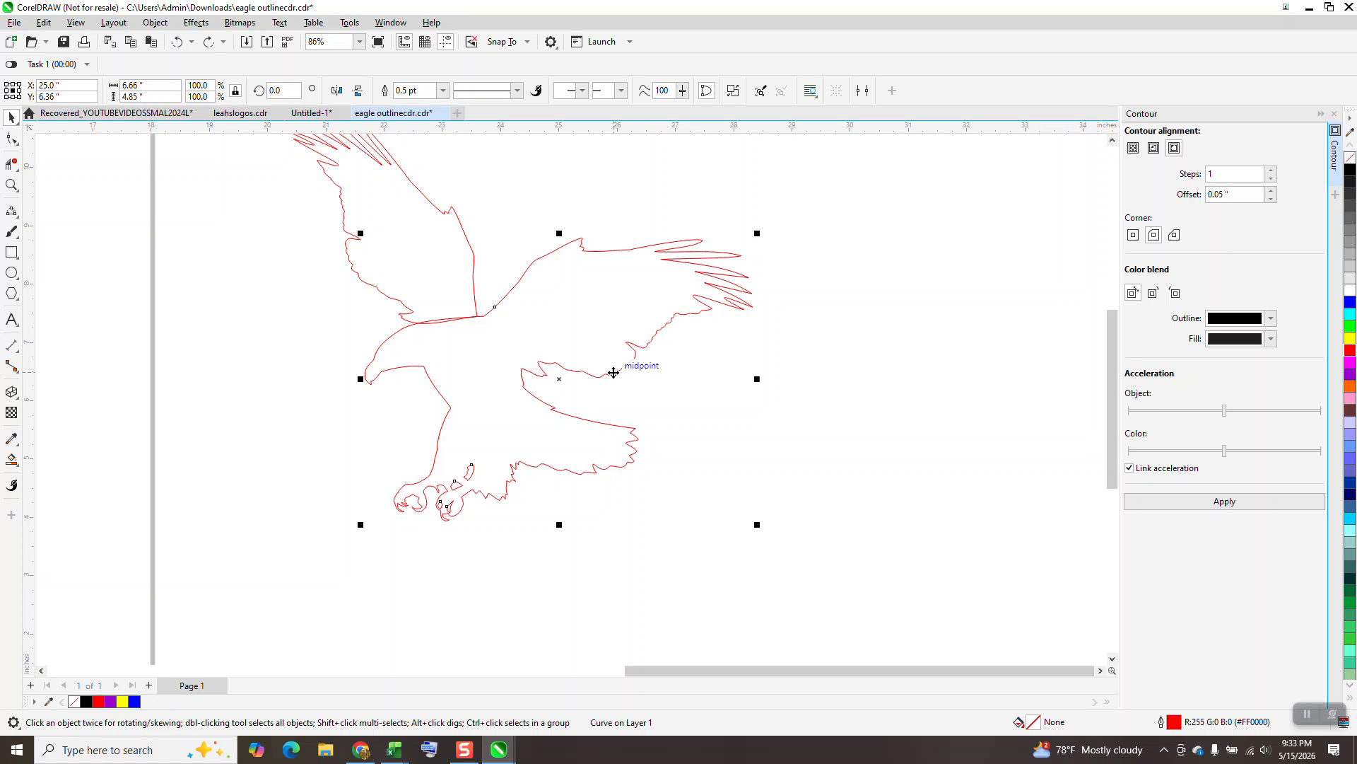
pyautogui.click(11, 185)
pyautogui.moveTo(394, 294); pyautogui.dragTo(563, 385)
pyautogui.click(11, 164)
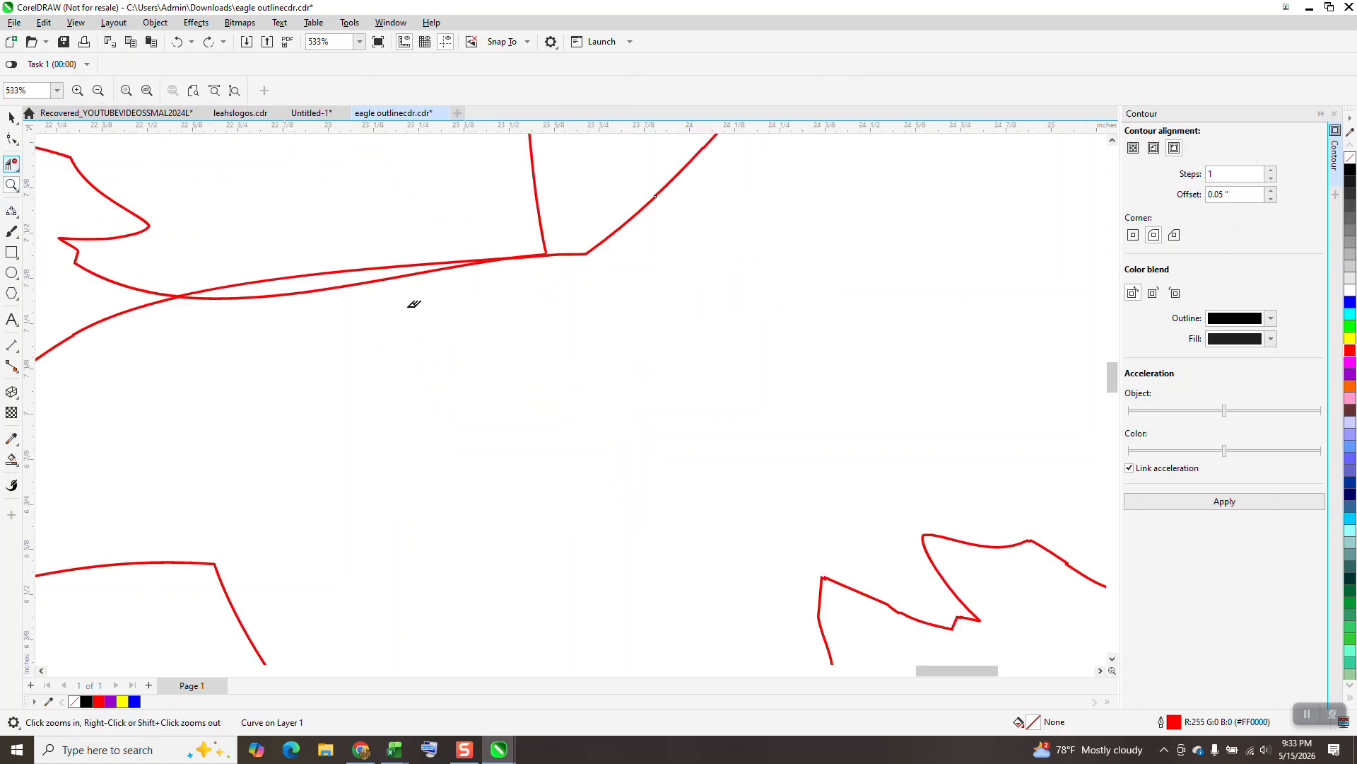
pyautogui.click(334, 267)
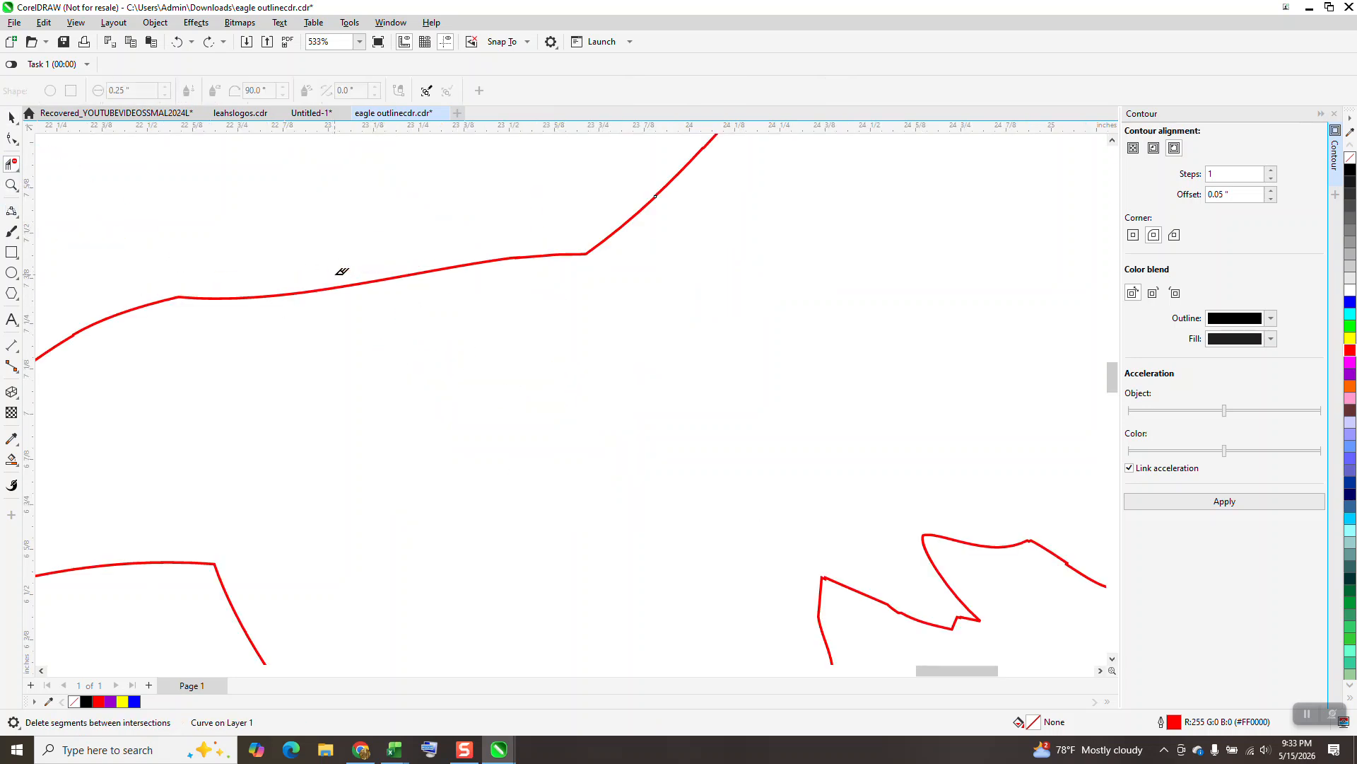
pyautogui.click(177, 42)
# Group the left wing and body outlines, try cutting their overlapping line with Virtual Segment Delete, and undo the cut.
pyautogui.scroll(-6, 541, 350)
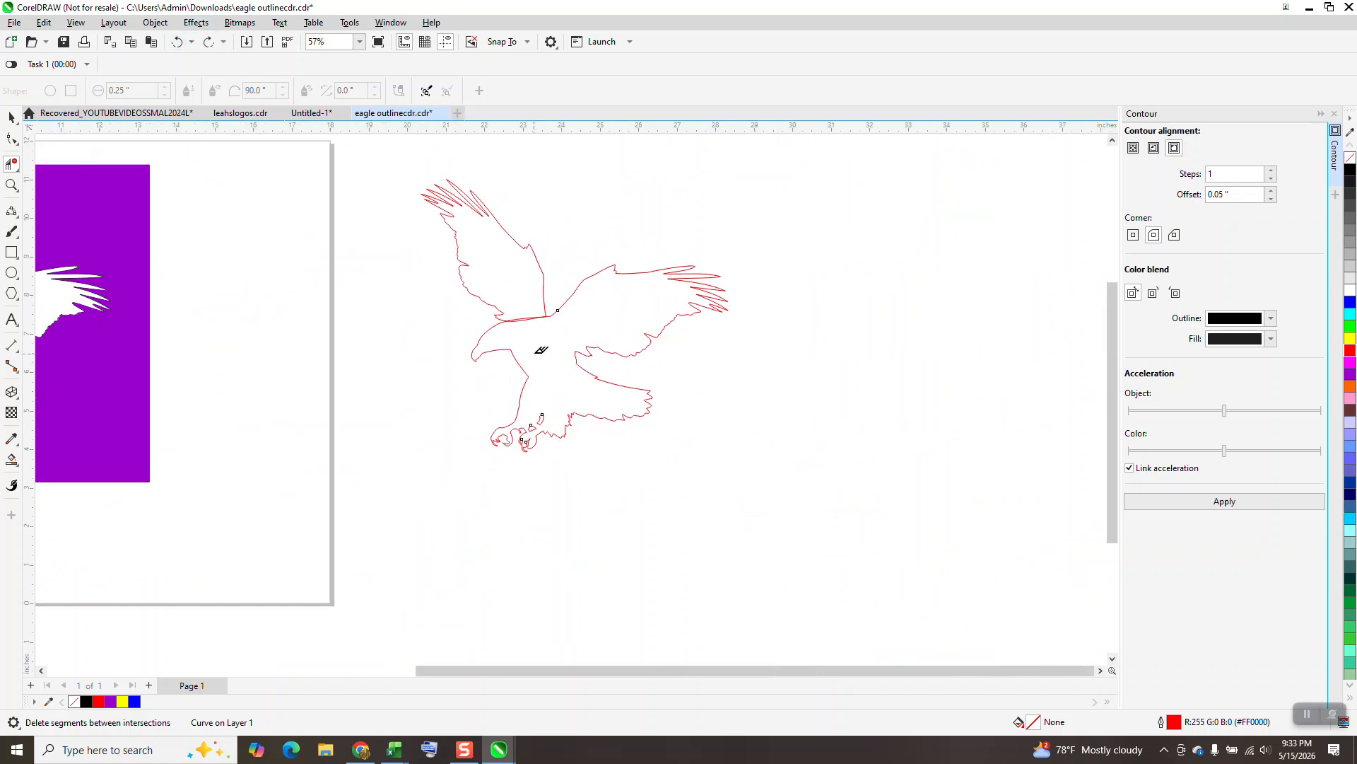
pyautogui.click(12, 119)
pyautogui.moveTo(398, 174); pyautogui.dragTo(839, 472)
pyautogui.click(155, 22)
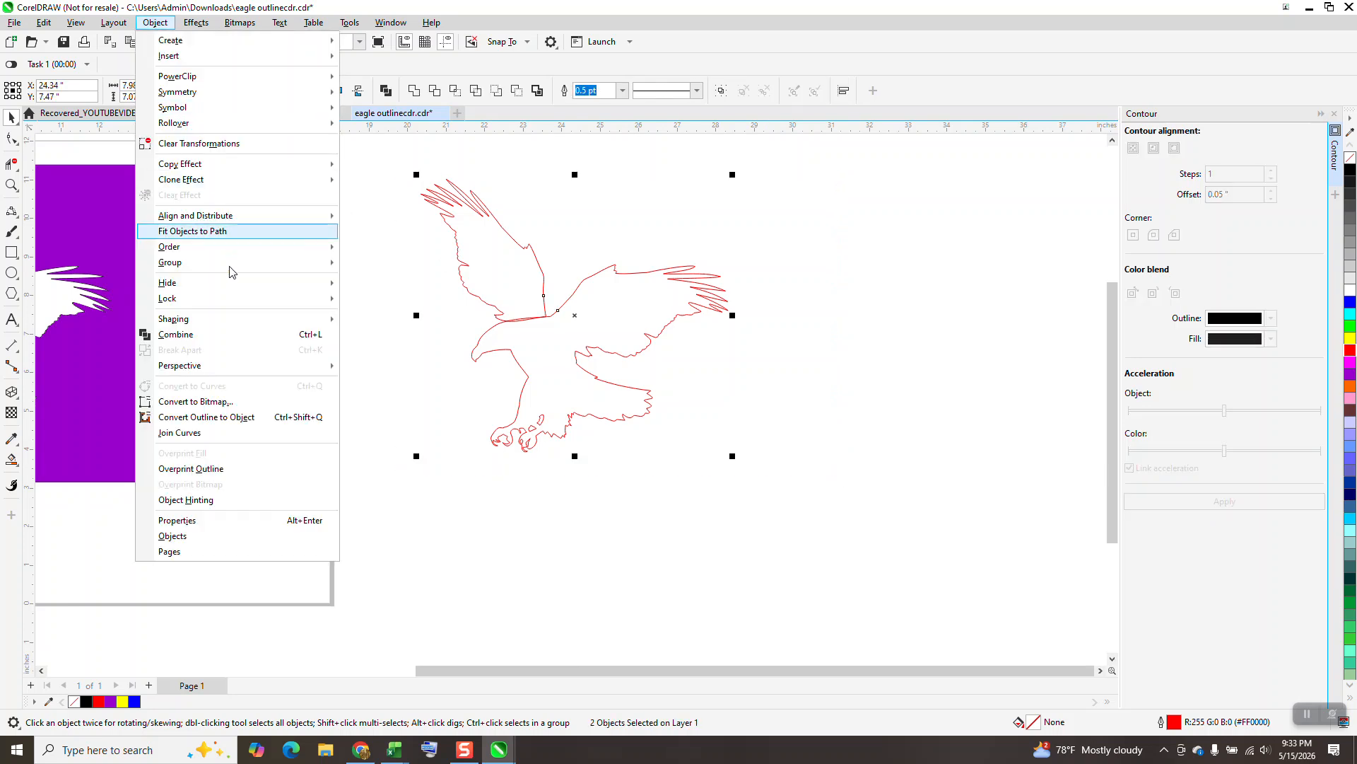
pyautogui.moveTo(208, 265)
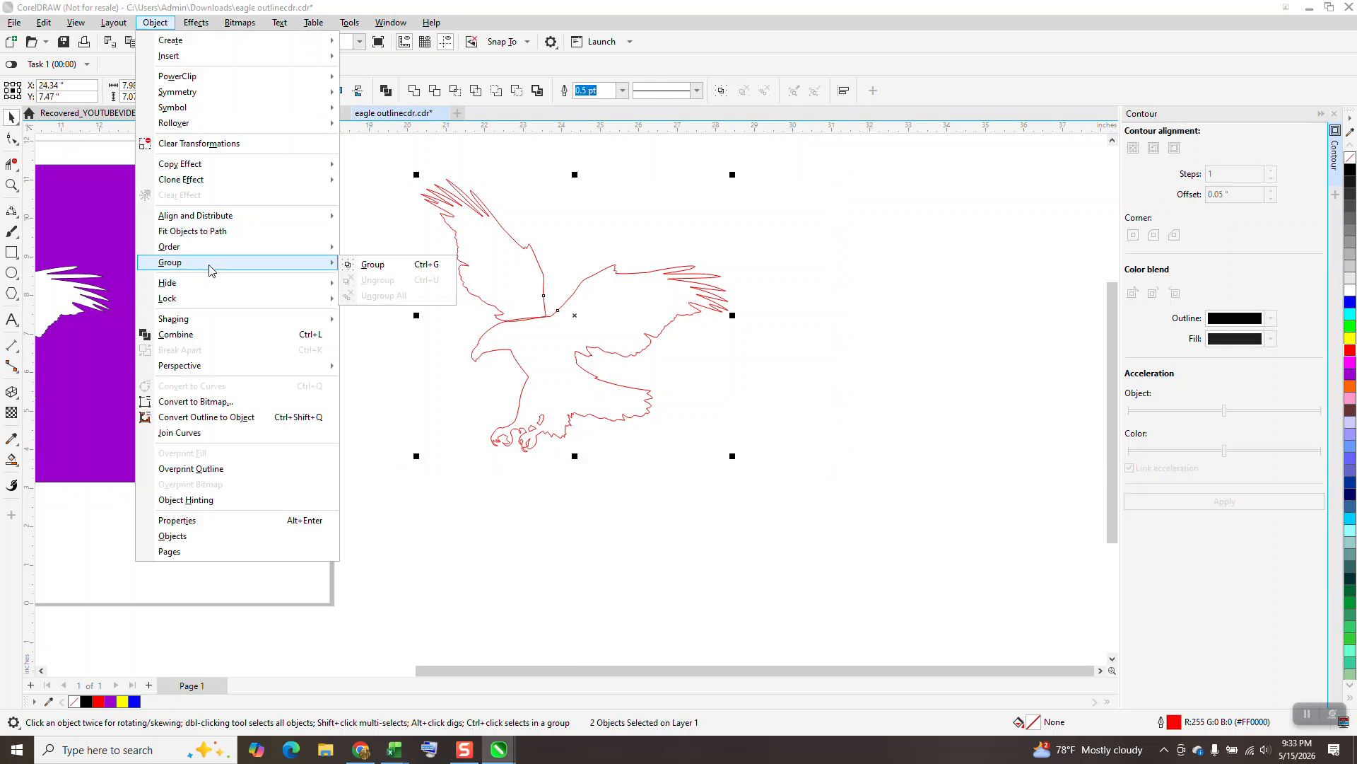
pyautogui.click(372, 265)
pyautogui.click(12, 164)
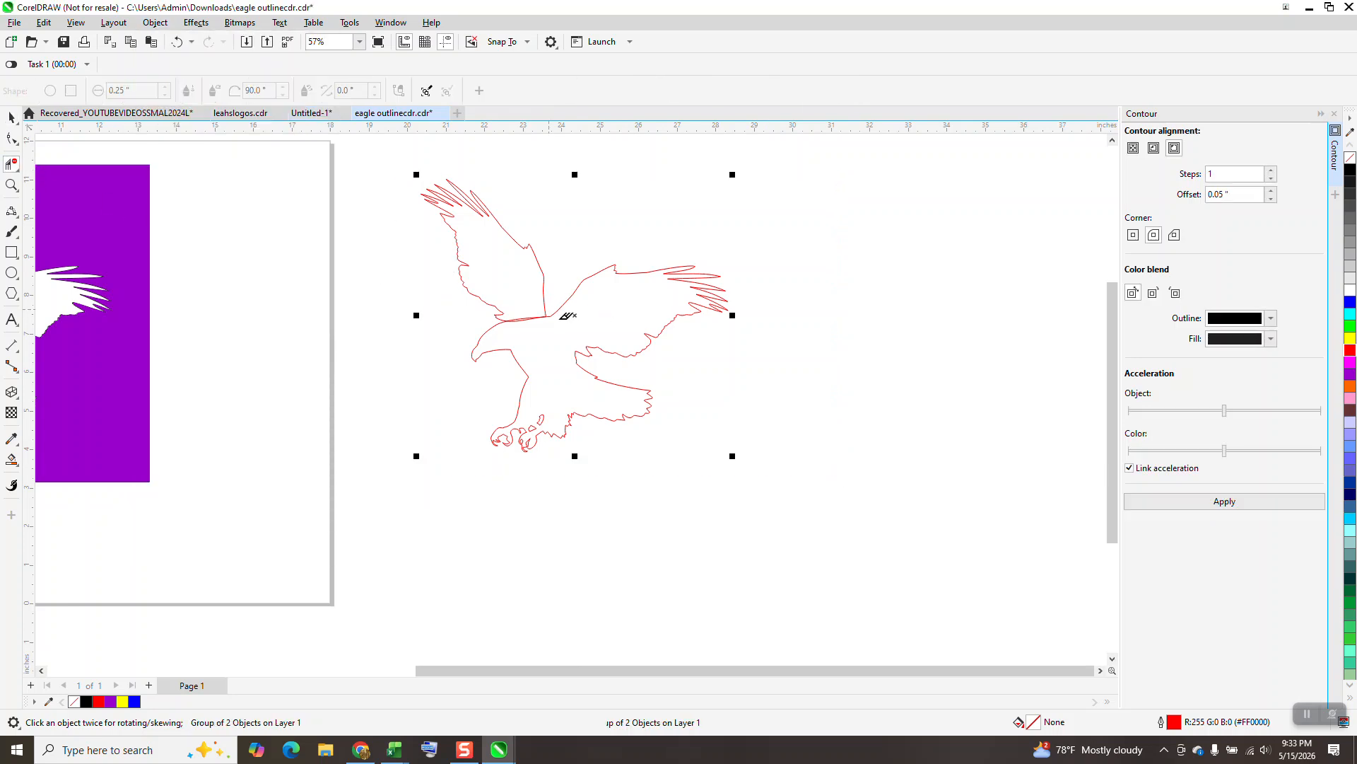
pyautogui.click(529, 320)
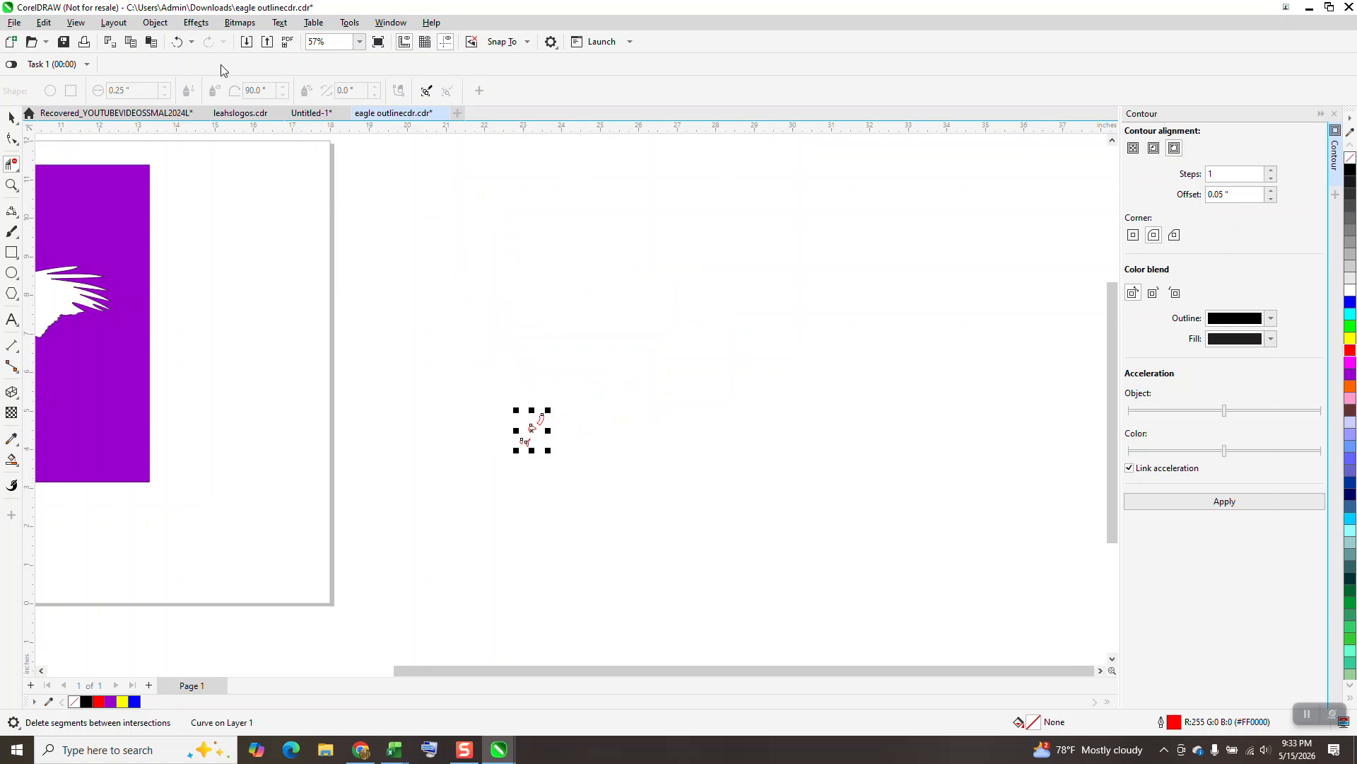
pyautogui.click(177, 41)
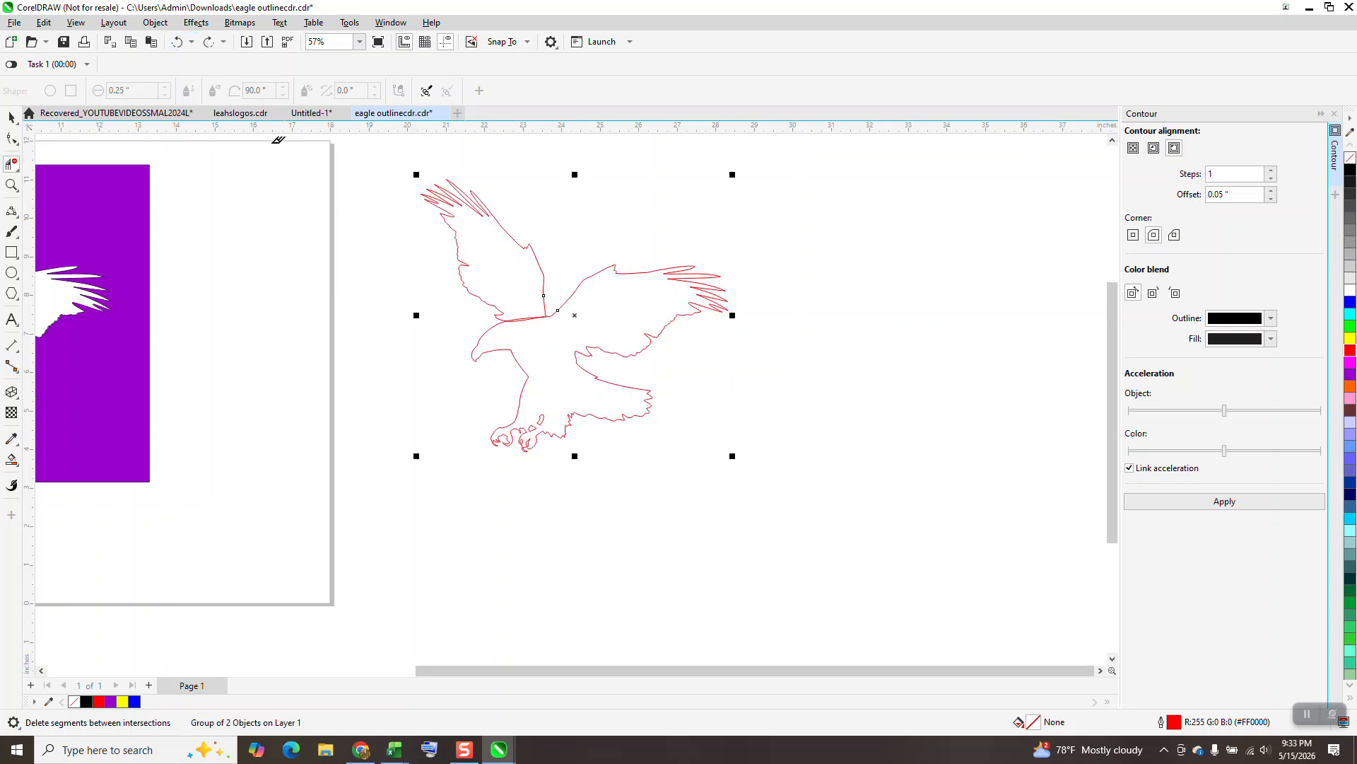
pyautogui.click(12, 186)
pyautogui.moveTo(454, 295); pyautogui.dragTo(625, 364)
pyautogui.click(12, 138)
pyautogui.click(533, 349)
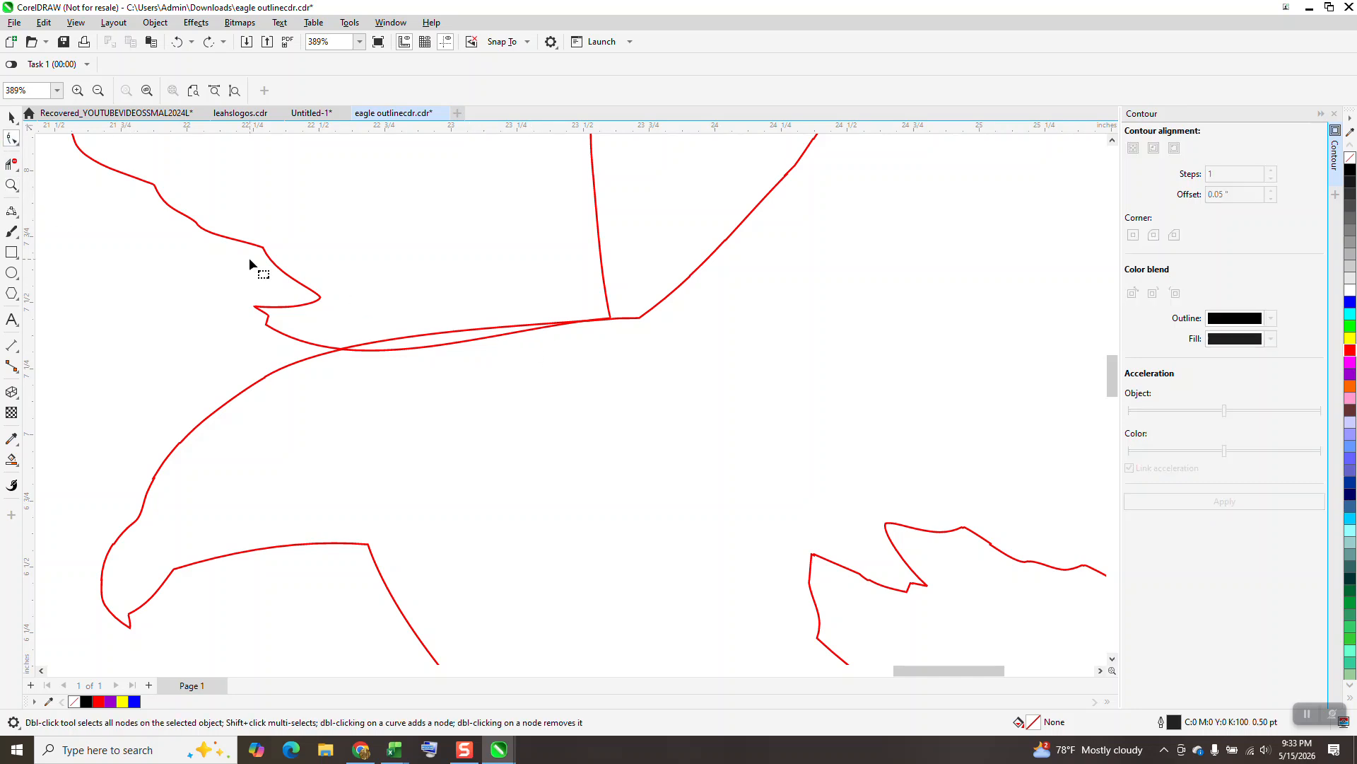
pyautogui.scroll(-1, 92, 181)
pyautogui.click(11, 118)
pyautogui.scroll(-1, 288, 289)
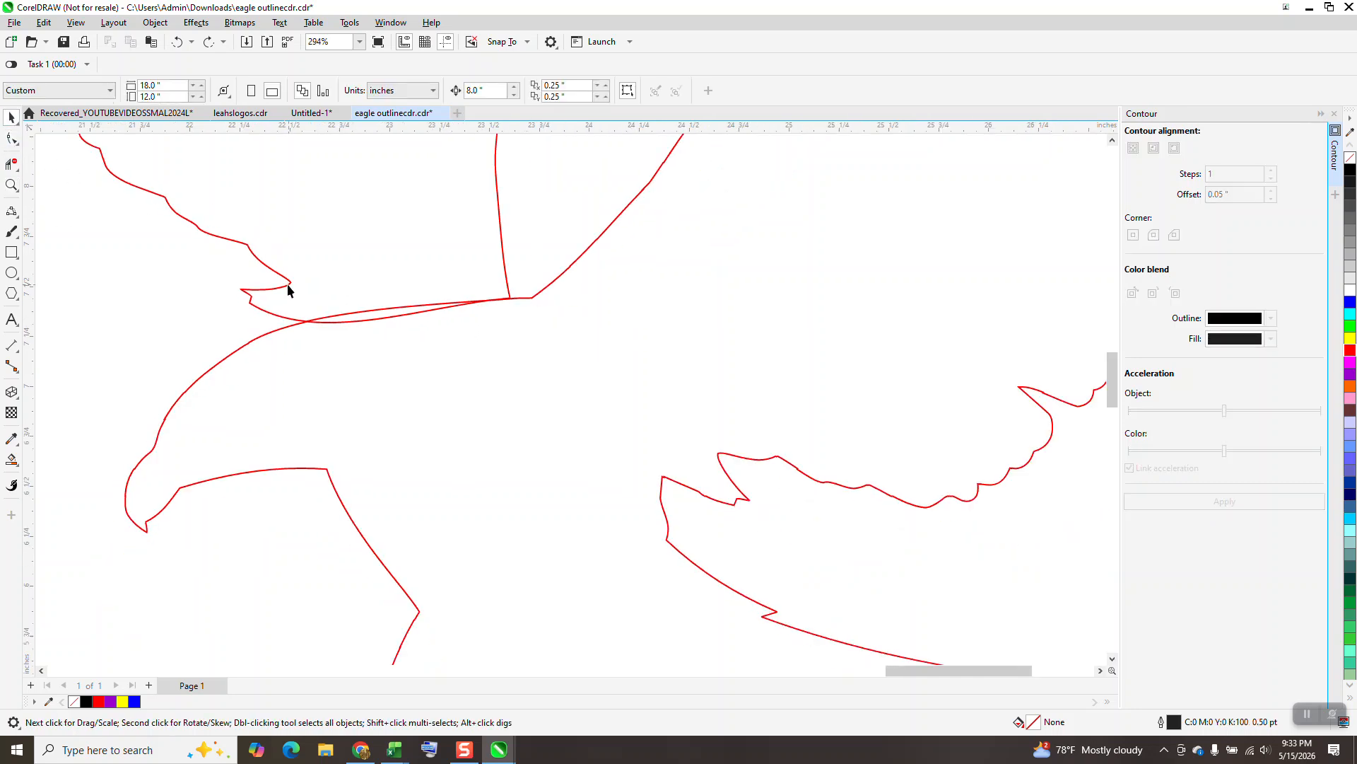
pyautogui.scroll(-8, 409, 378)
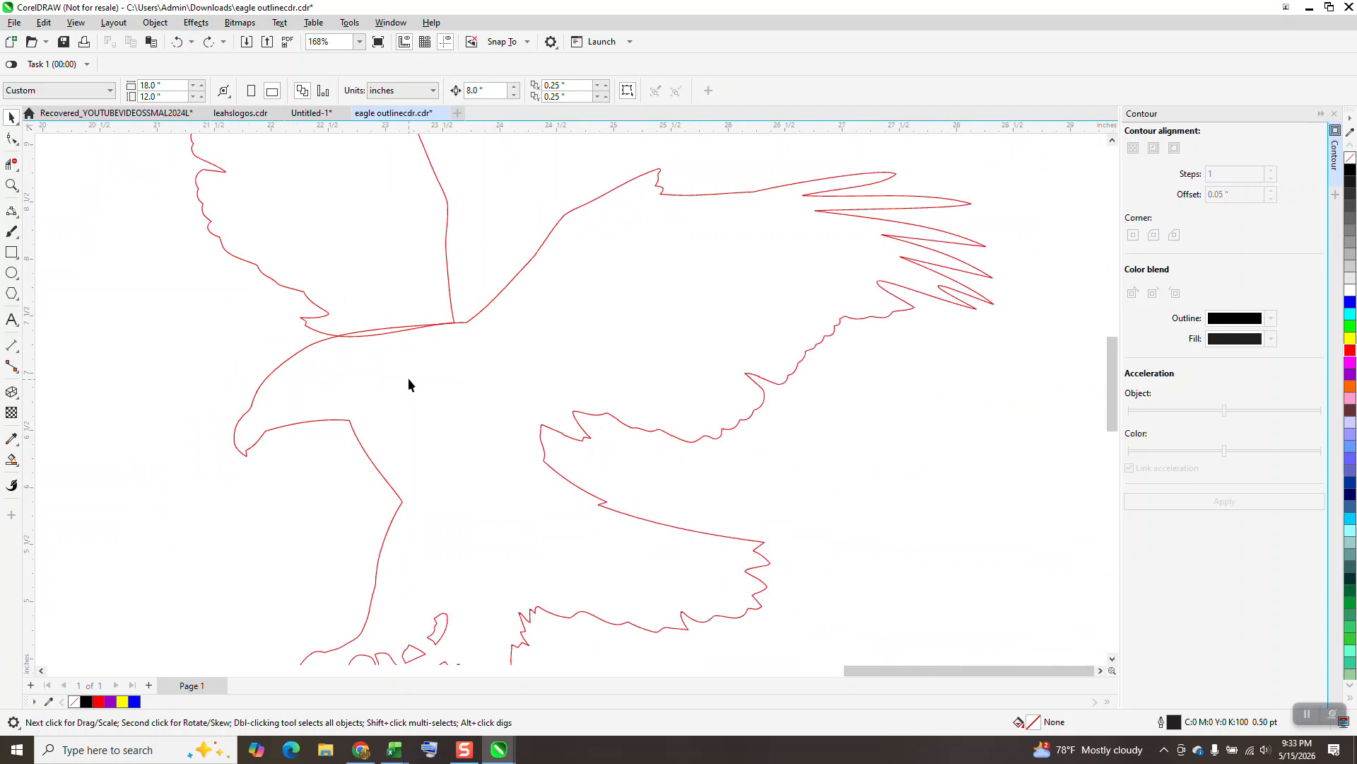
# Ungroup the left wing and body outlines.
pyautogui.click(432, 349)
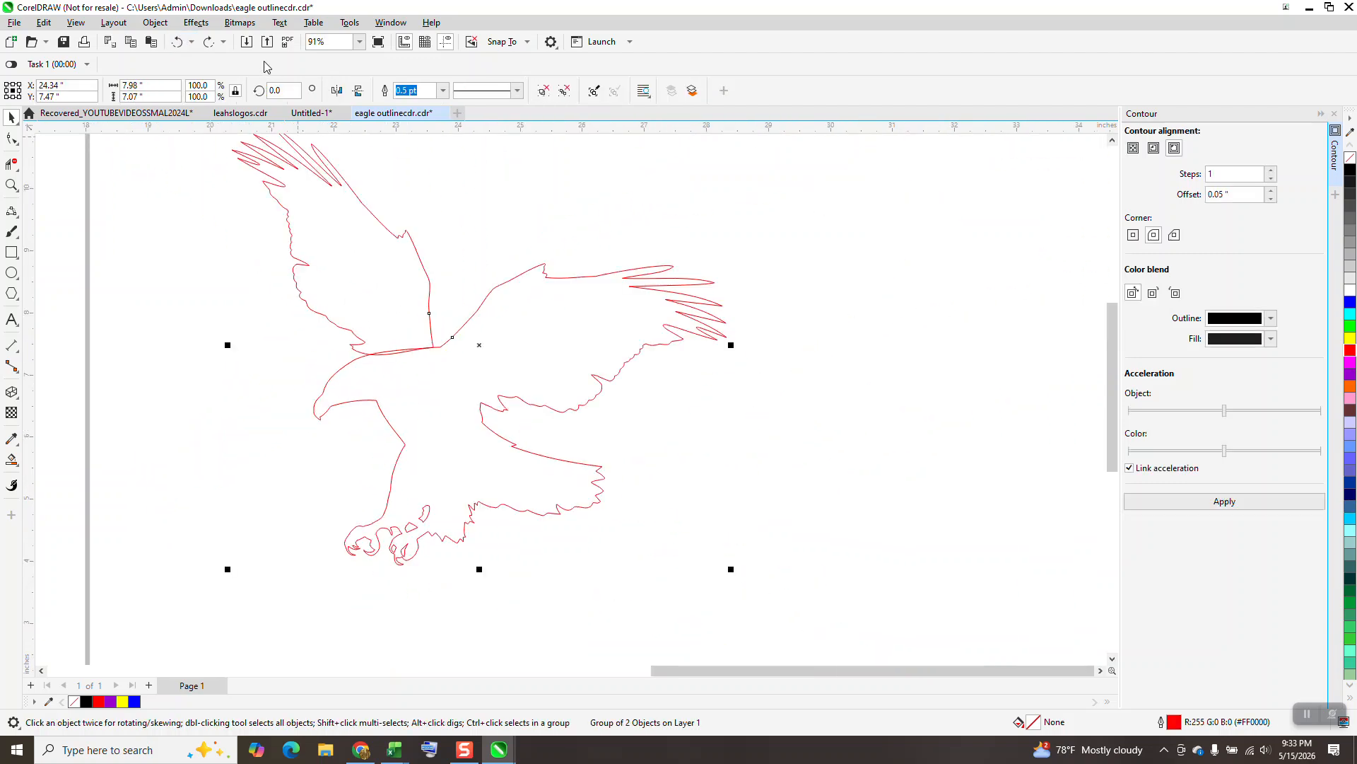
pyautogui.click(168, 27)
pyautogui.moveTo(225, 263)
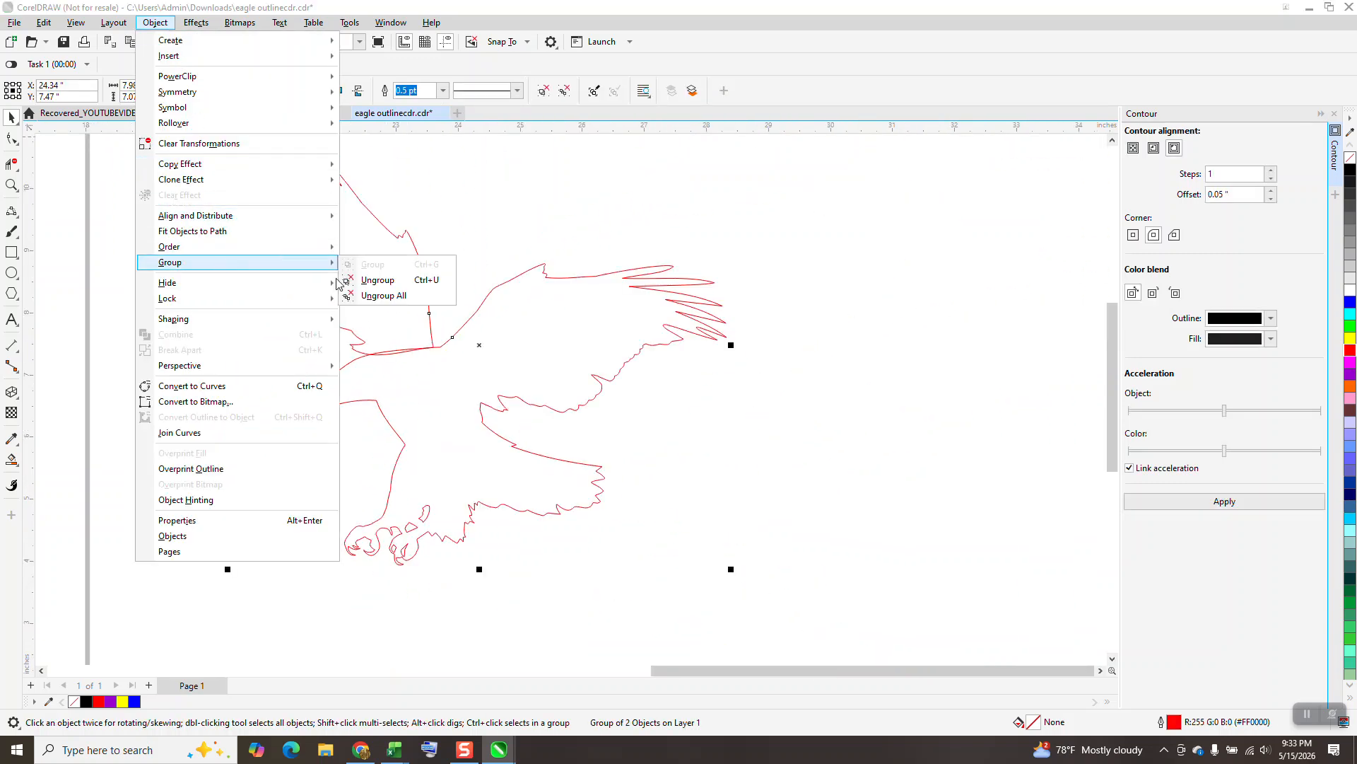
pyautogui.click(390, 282)
# Bend the body's overlapping neck line downward with the Shape tool to separate it from the wing's lower edge.
pyautogui.press('z')
pyautogui.moveTo(355, 324); pyautogui.dragTo(548, 412)
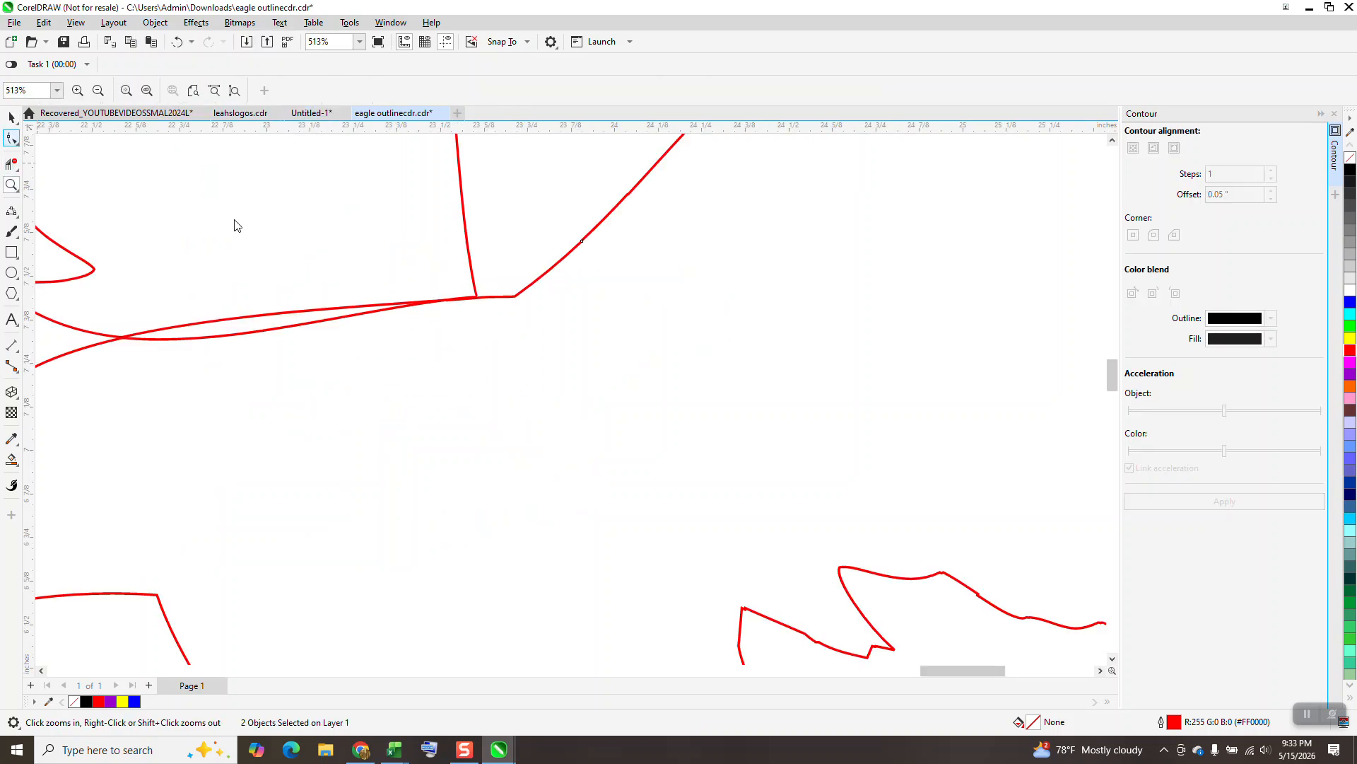
pyautogui.press('F10')
pyautogui.click(234, 319)
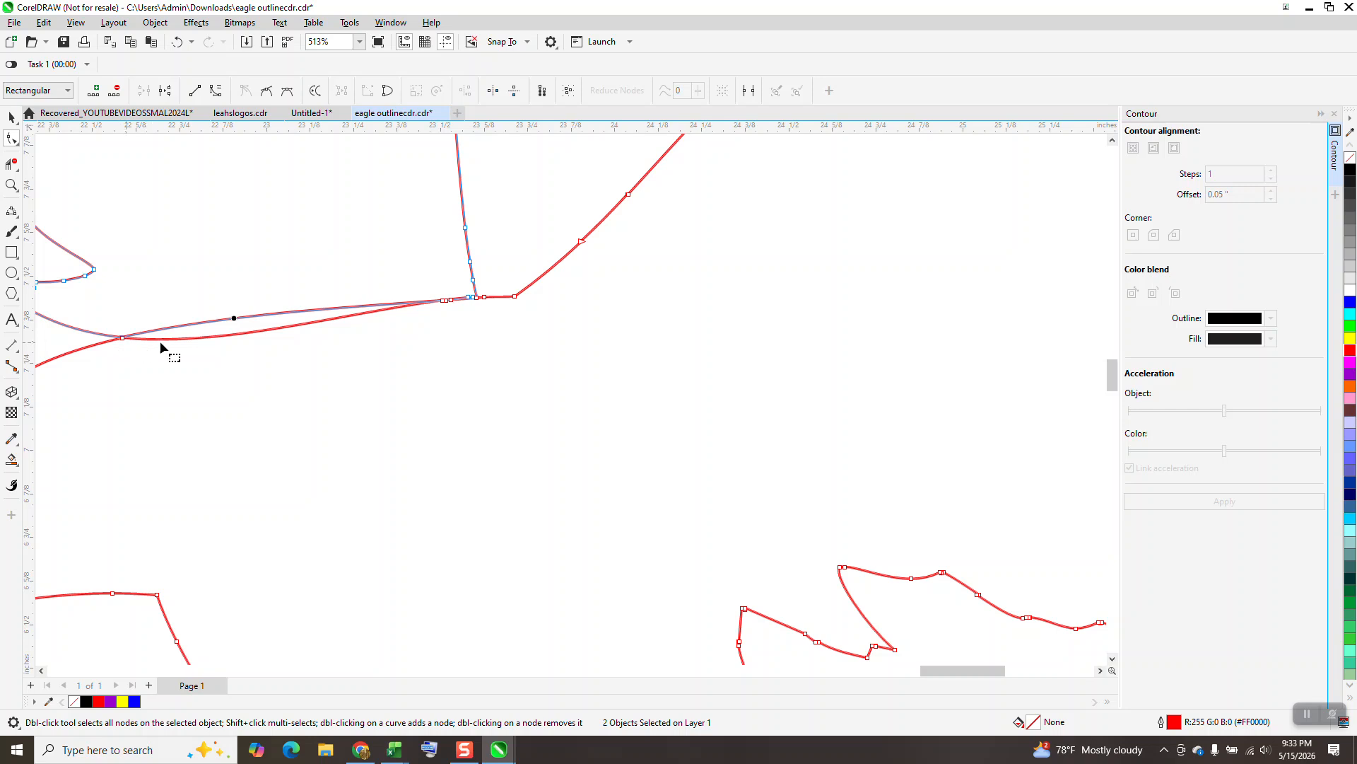
pyautogui.moveTo(222, 341); pyautogui.dragTo(224, 366)
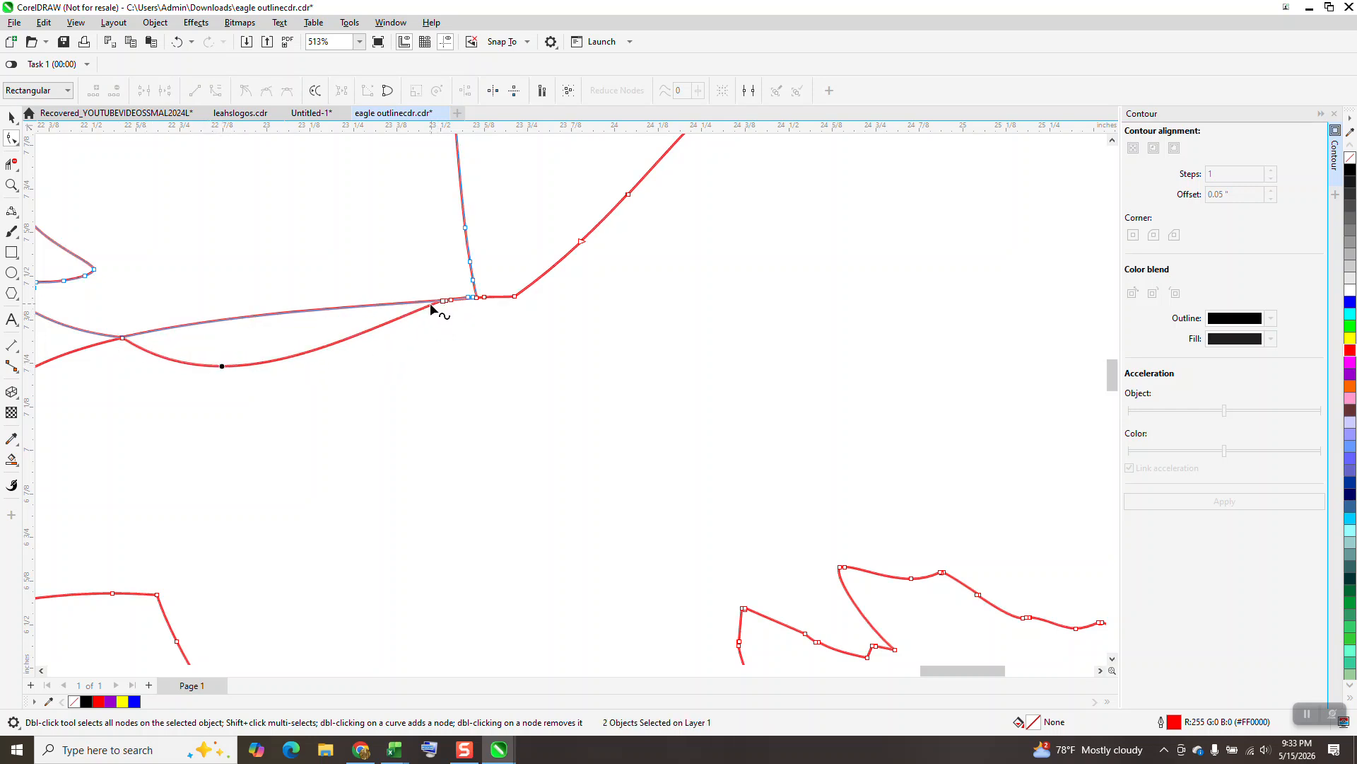
# Try to delete the bent neck segment with Virtual Segment Delete and undo the cut.
pyautogui.click(11, 165)
pyautogui.click(256, 362)
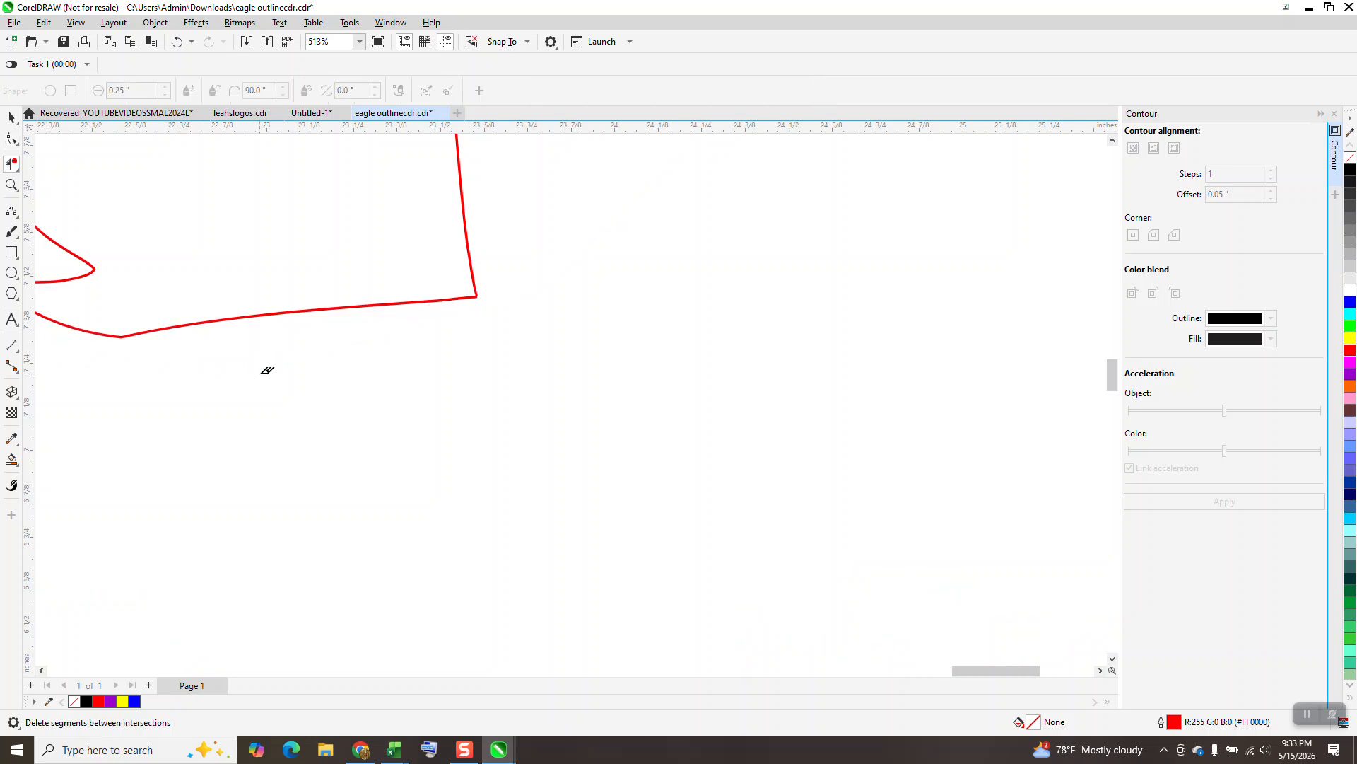
pyautogui.click(177, 41)
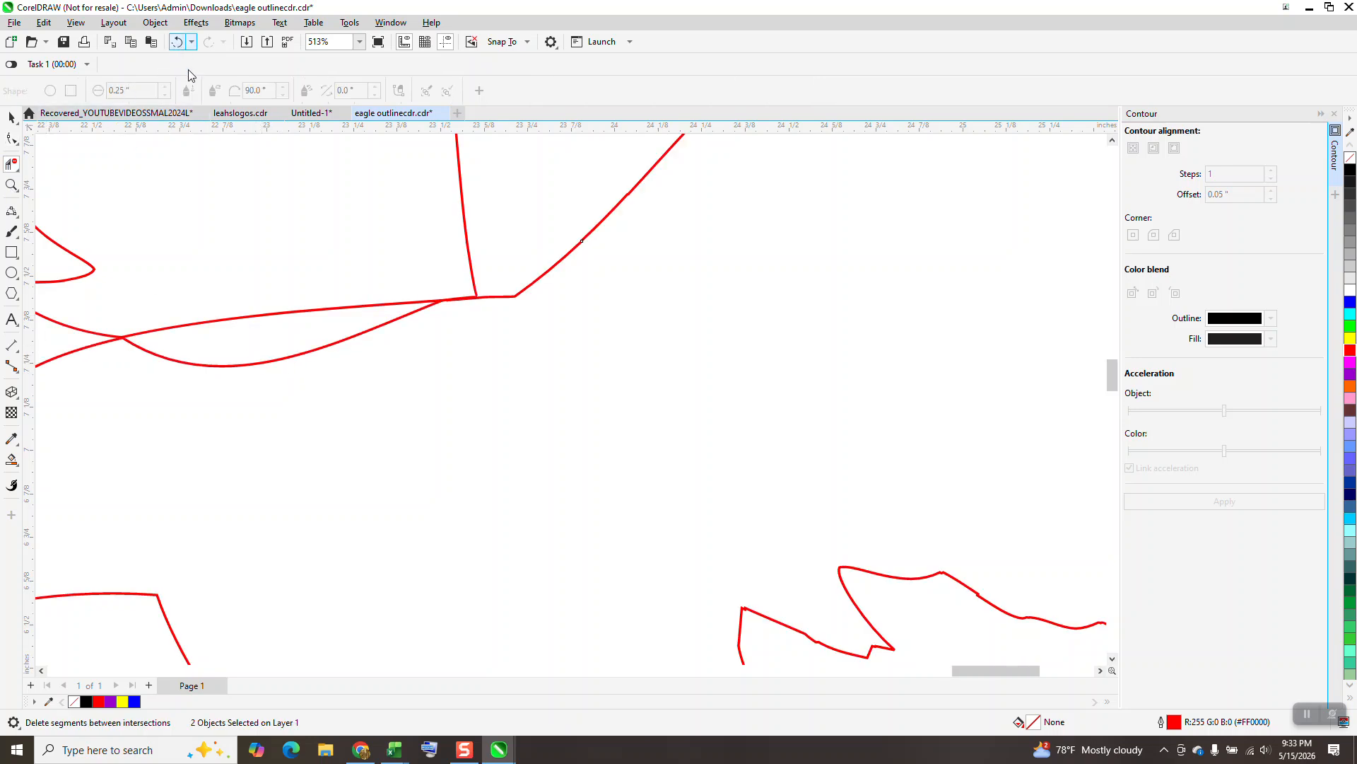
# Move the body's neck node up across the wing edge and delete the overlapping segments of both outlines with Virtual Segment Delete.
pyautogui.click(11, 139)
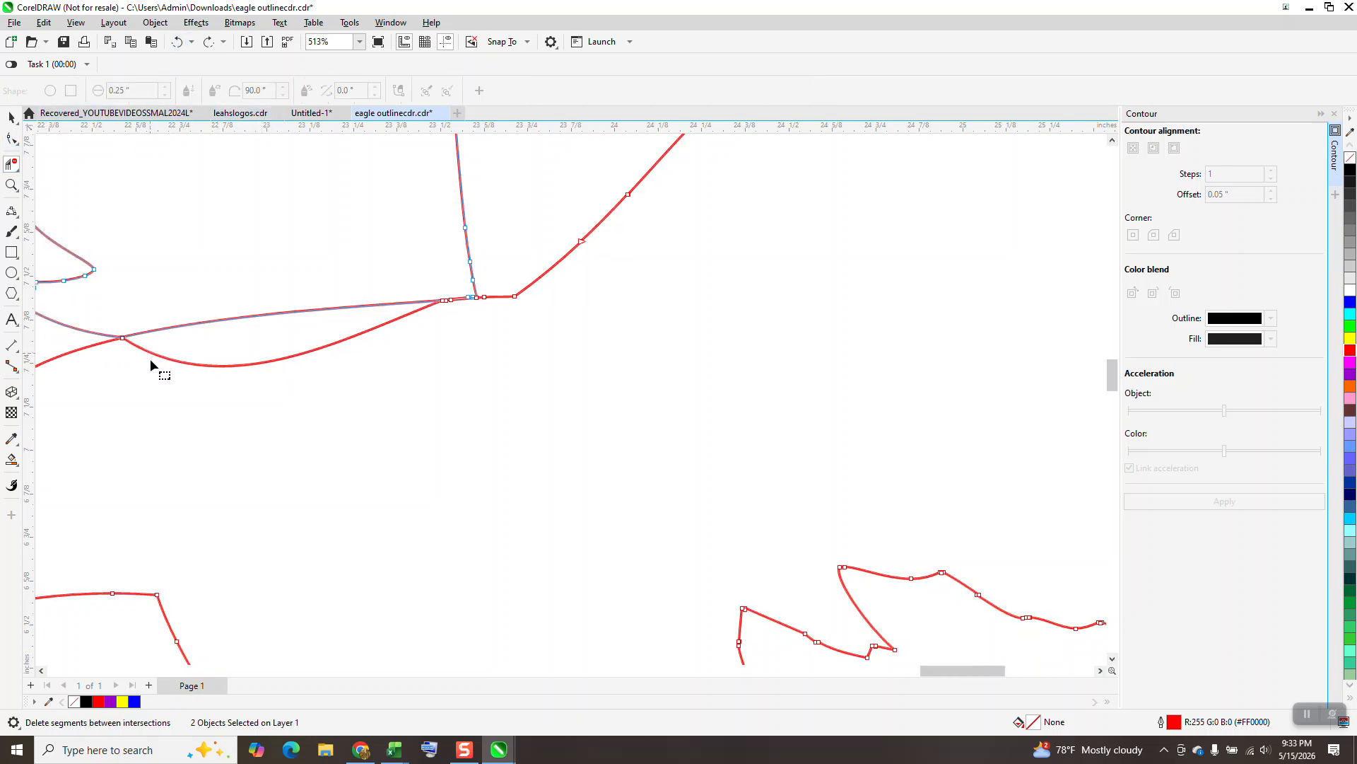
pyautogui.moveTo(128, 343); pyautogui.dragTo(128, 324)
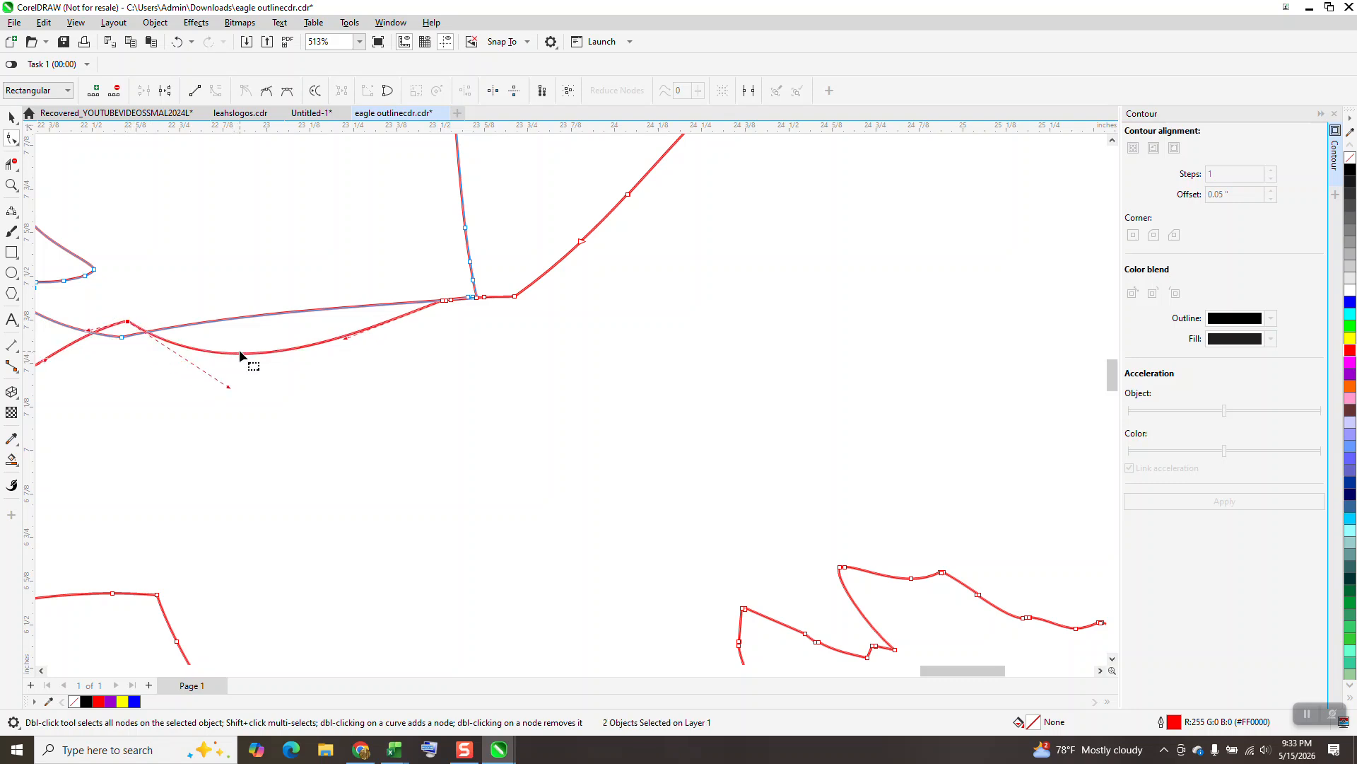
pyautogui.click(11, 166)
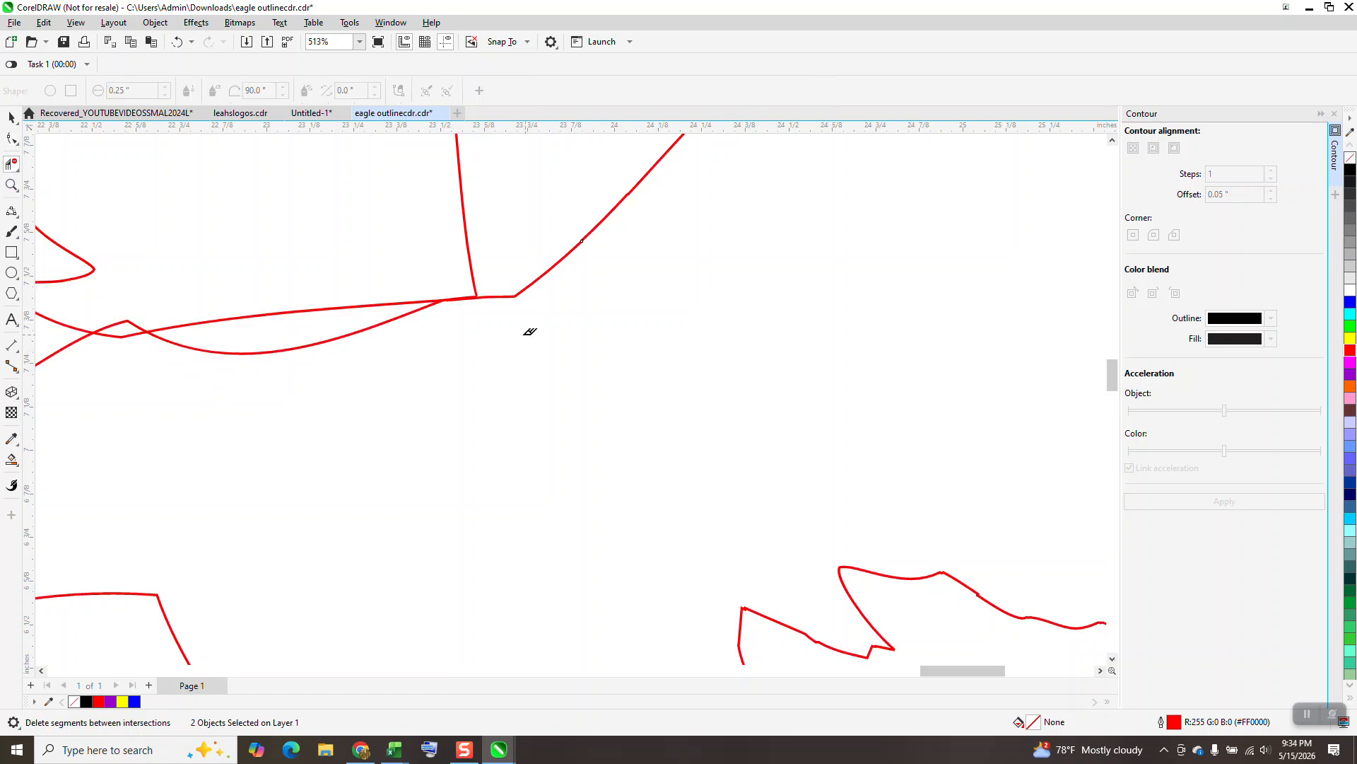
pyautogui.click(135, 319)
pyautogui.click(203, 346)
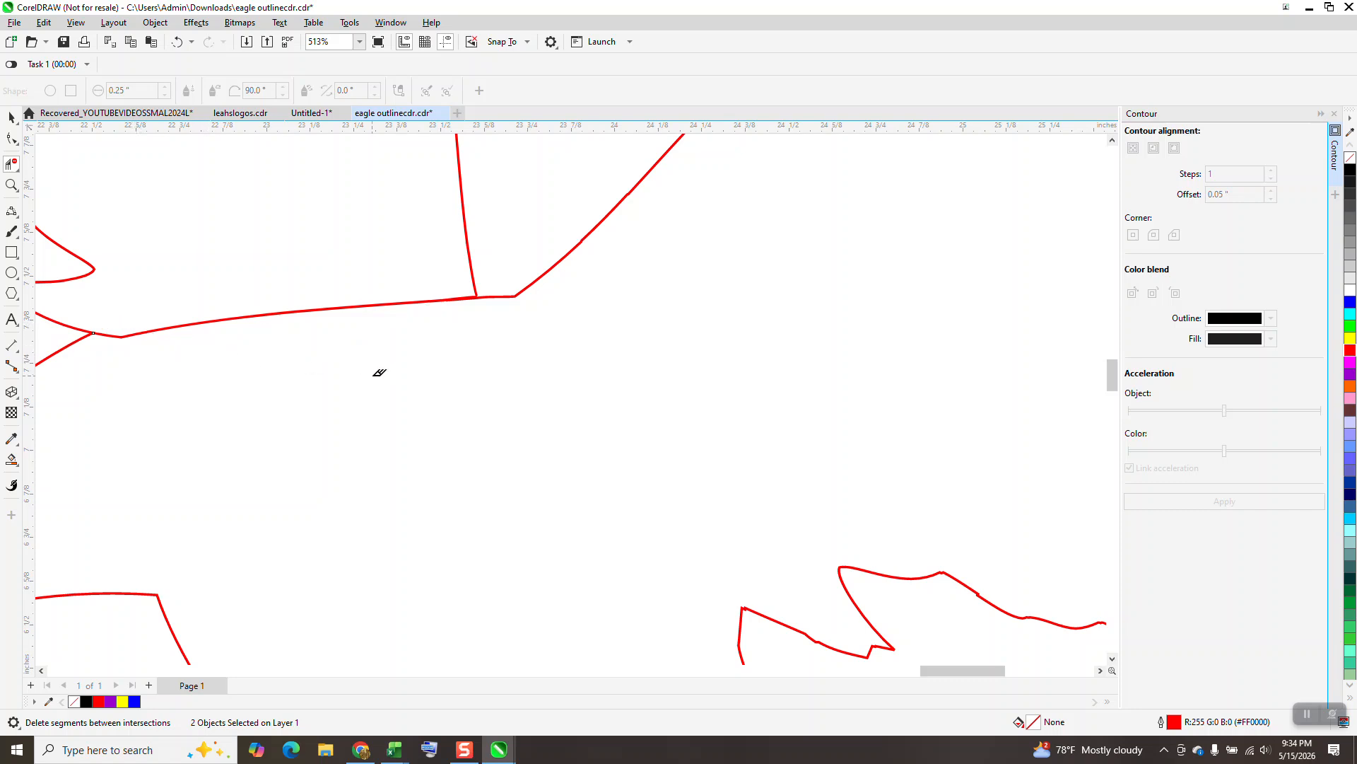
pyautogui.click(405, 304)
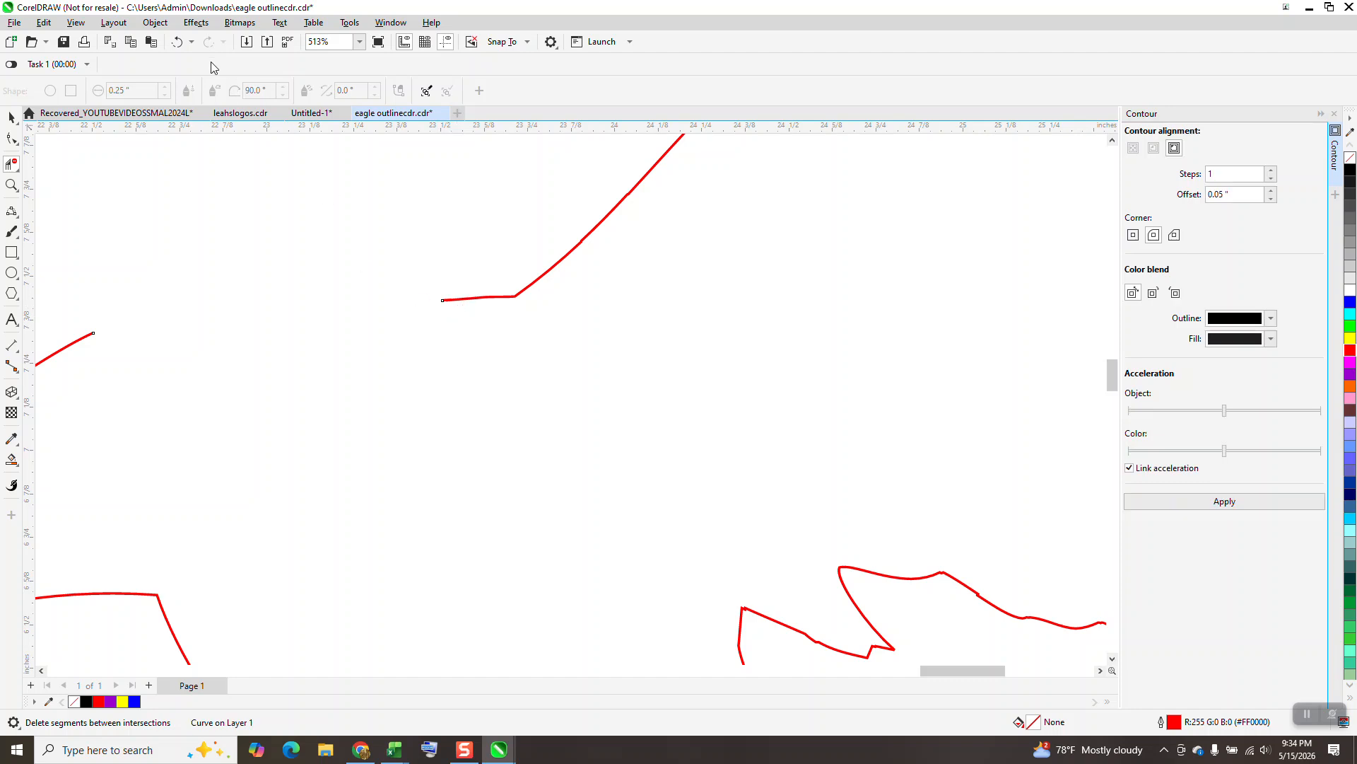
pyautogui.click(176, 41)
# Move the left wing's base node onto the body line and delete the leftover stubs beside it with Virtual Segment Delete.
pyautogui.click(11, 185)
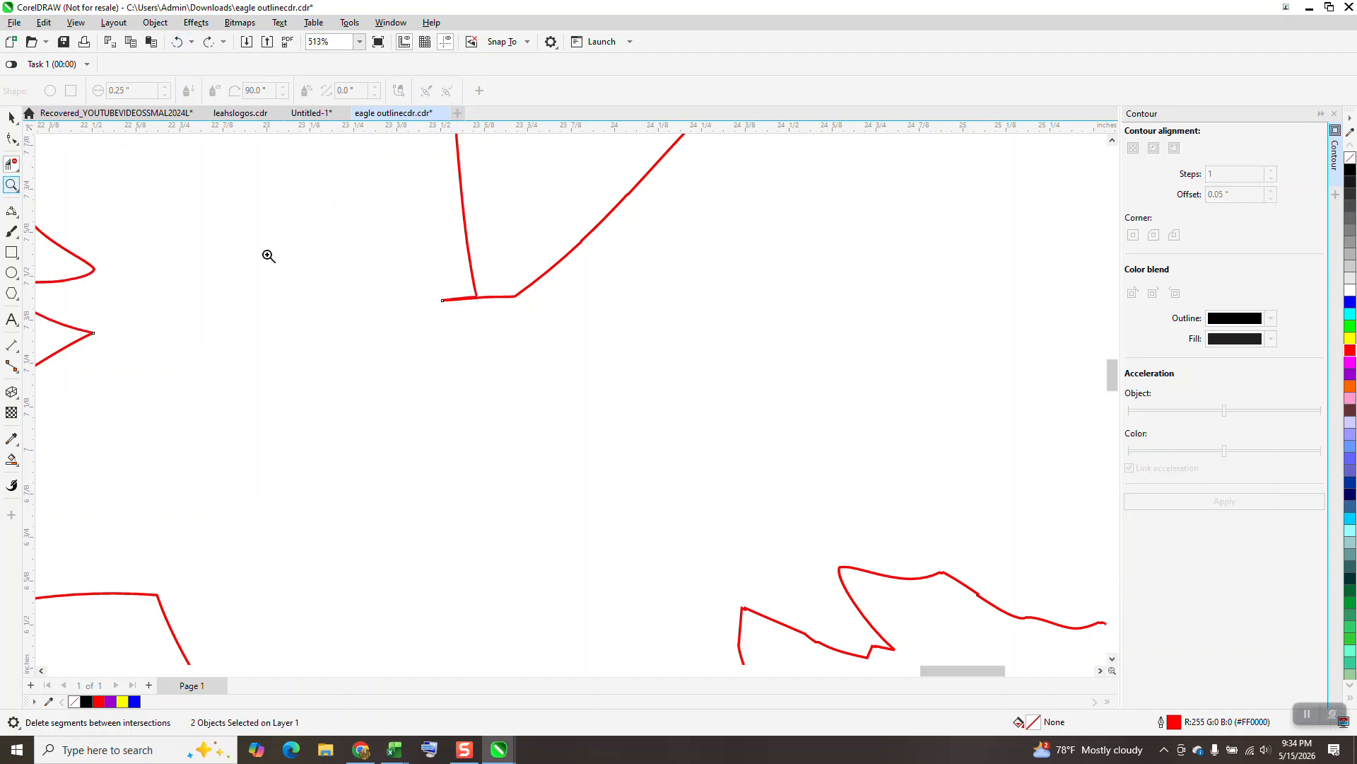
pyautogui.moveTo(444, 283); pyautogui.dragTo(515, 320)
pyautogui.click(11, 139)
pyautogui.moveTo(575, 352); pyautogui.dragTo(577, 368)
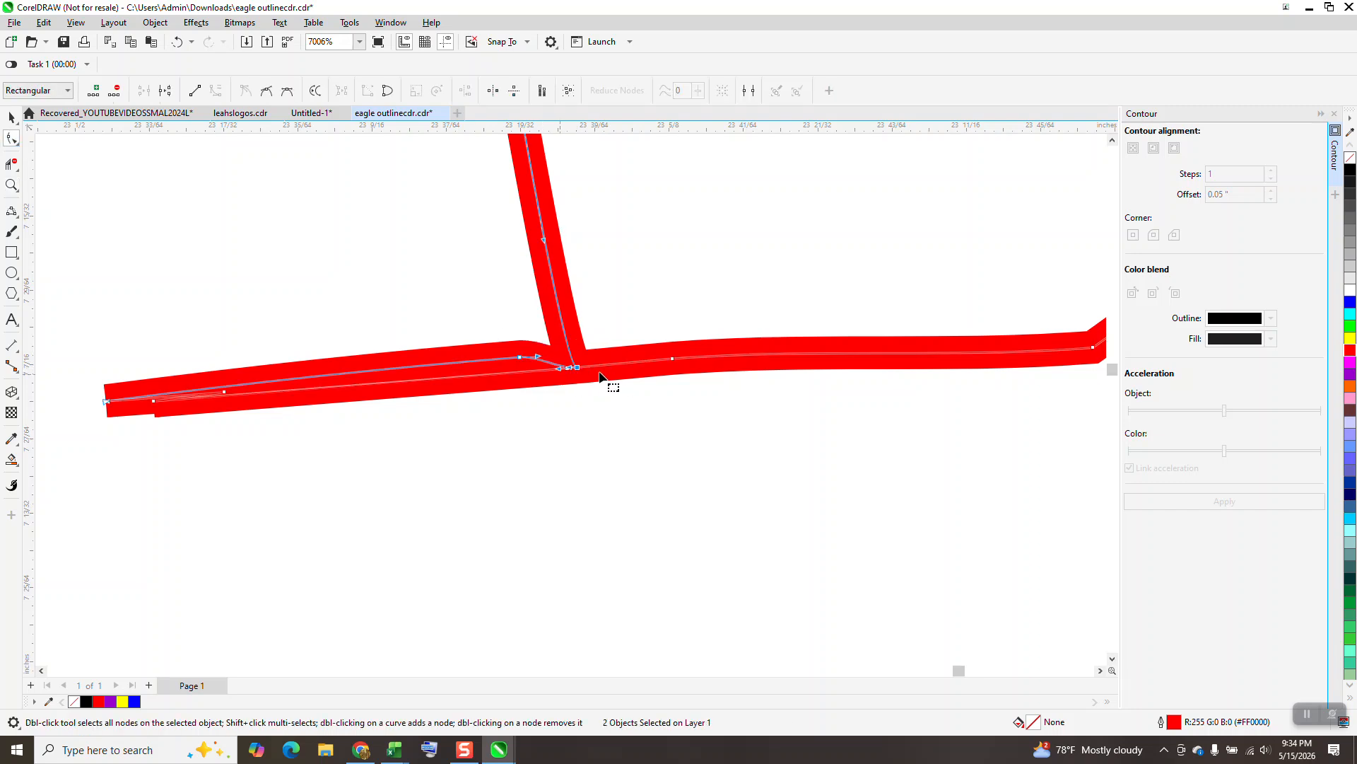
pyautogui.click(12, 164)
pyautogui.moveTo(327, 318); pyautogui.dragTo(357, 427)
# Join the wing and body end nodes at the wing base with Join Curves, using Extend and a 0.1" gap tolerance.
pyautogui.press('F10')
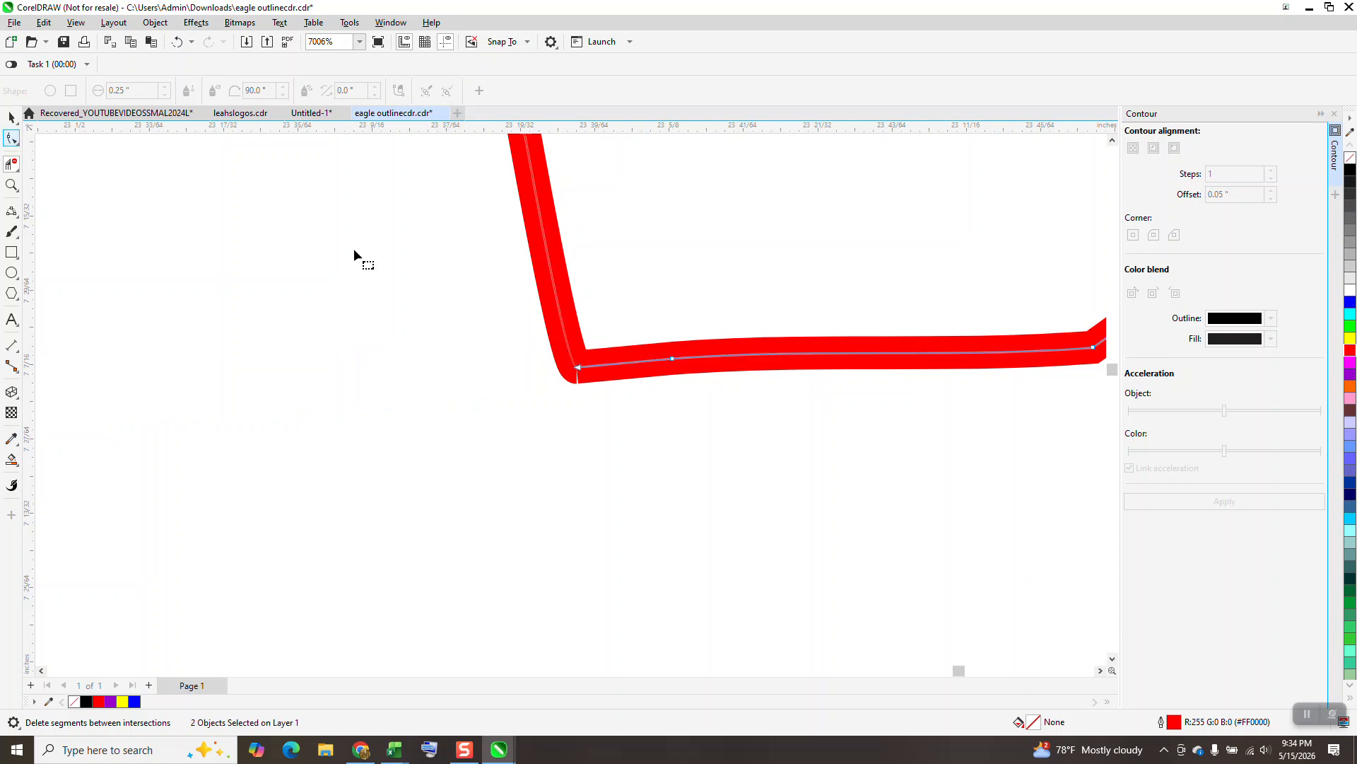
pyautogui.click(1334, 115)
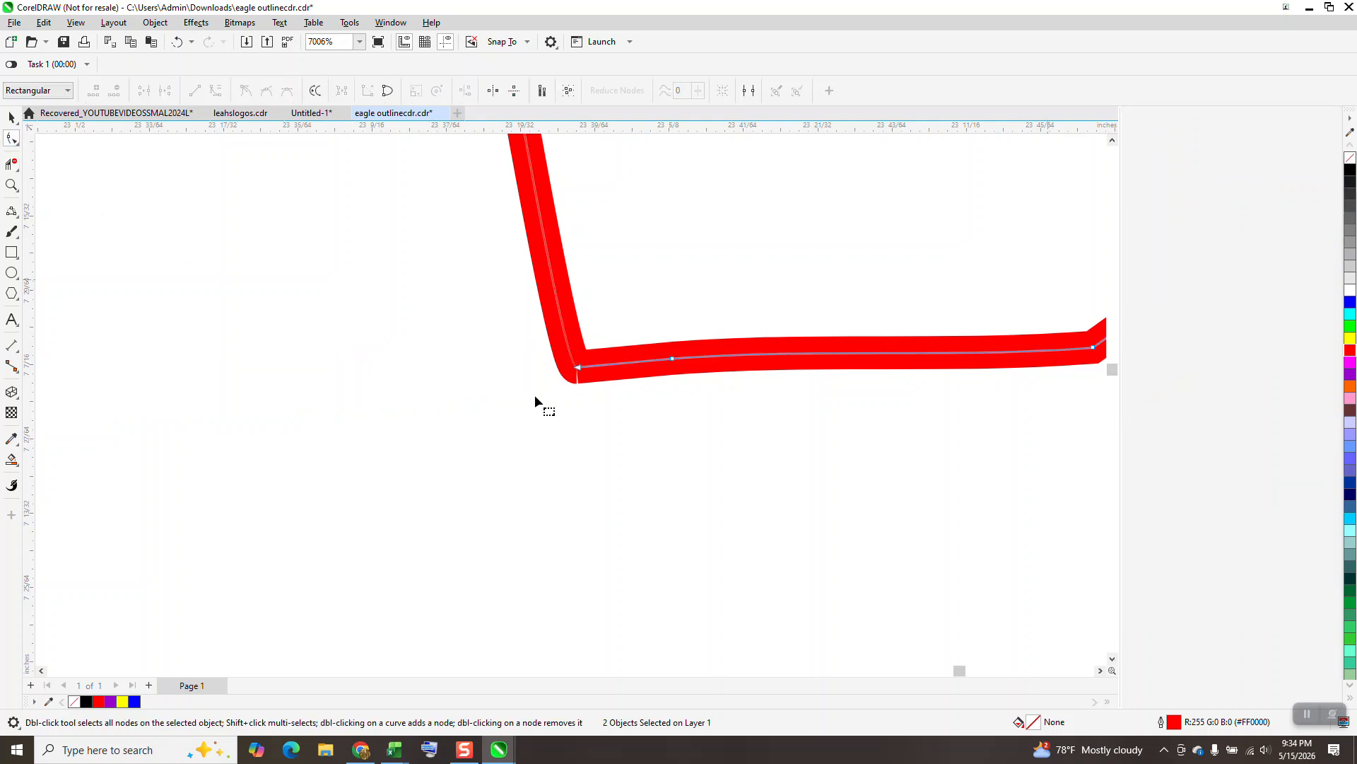
pyautogui.click(11, 185)
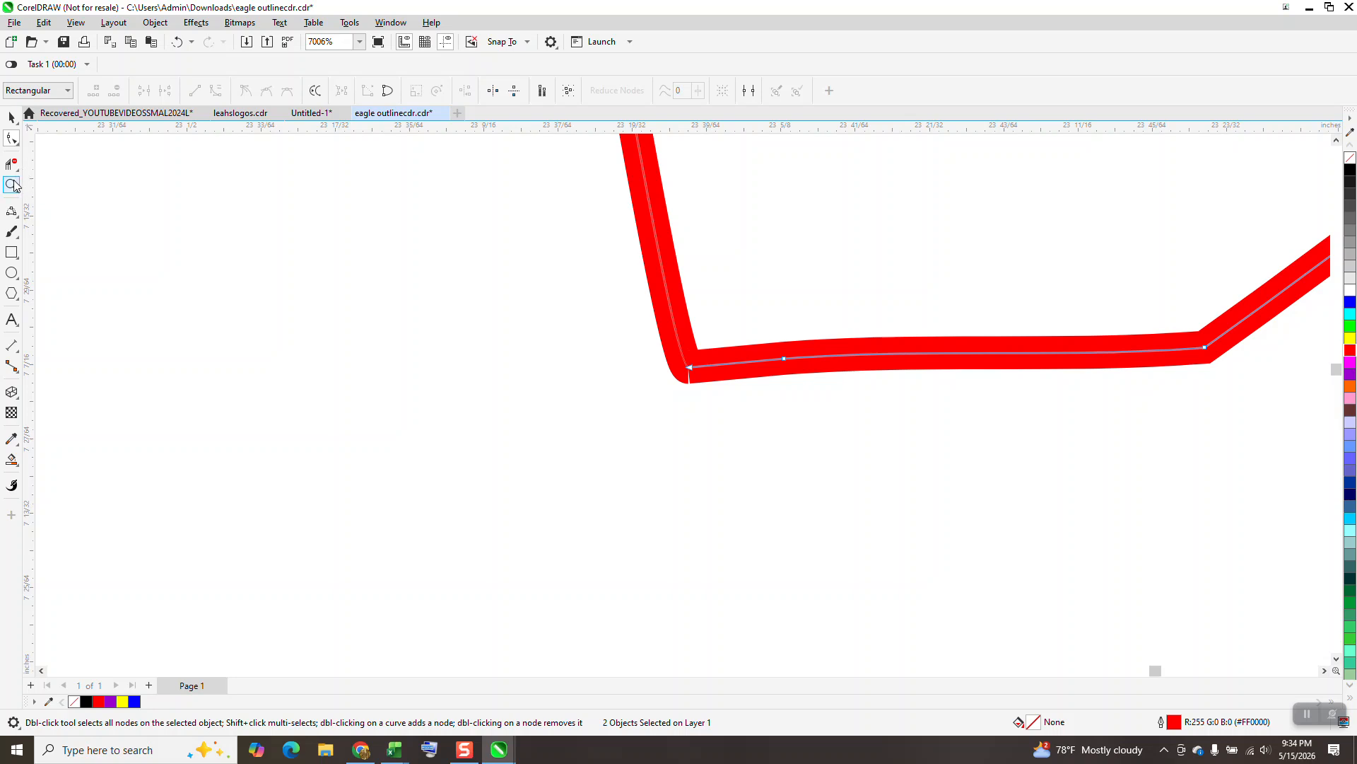
pyautogui.moveTo(605, 293); pyautogui.dragTo(846, 460)
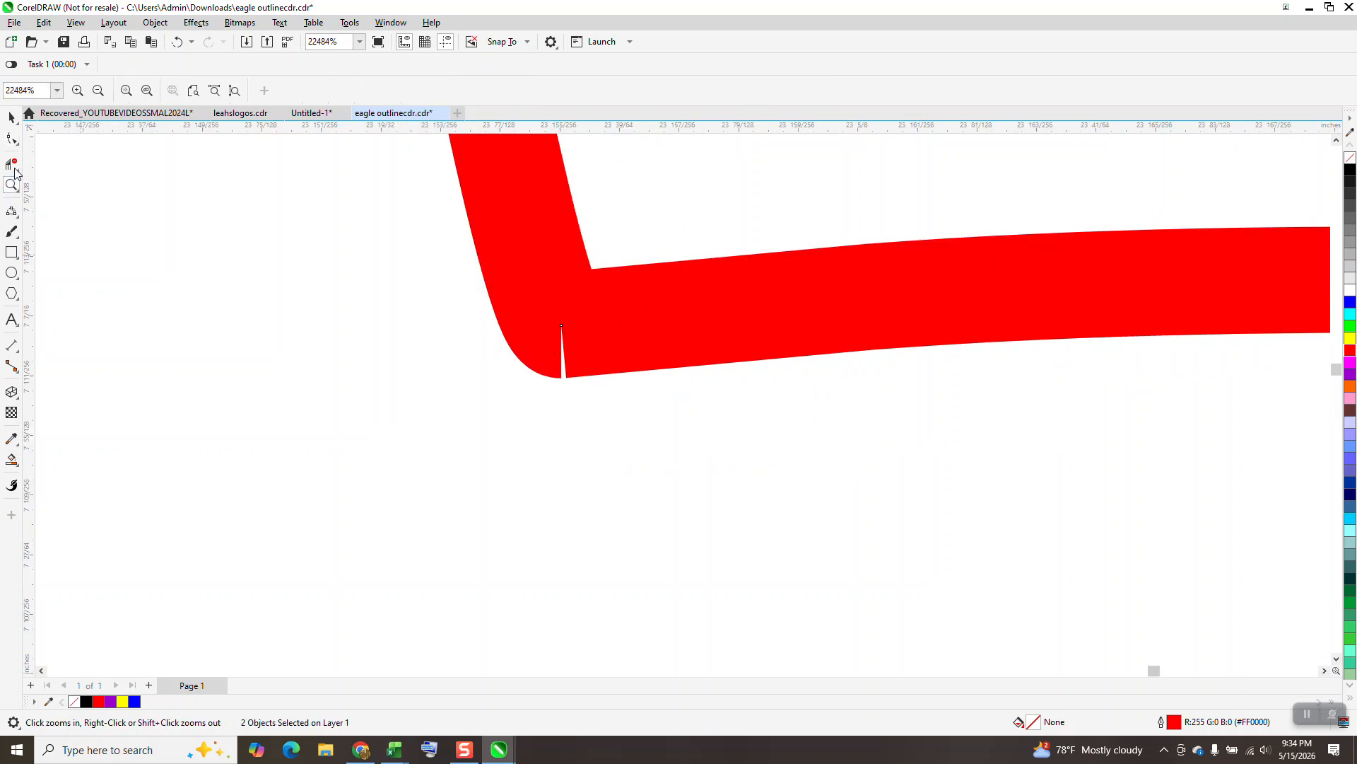
pyautogui.click(12, 140)
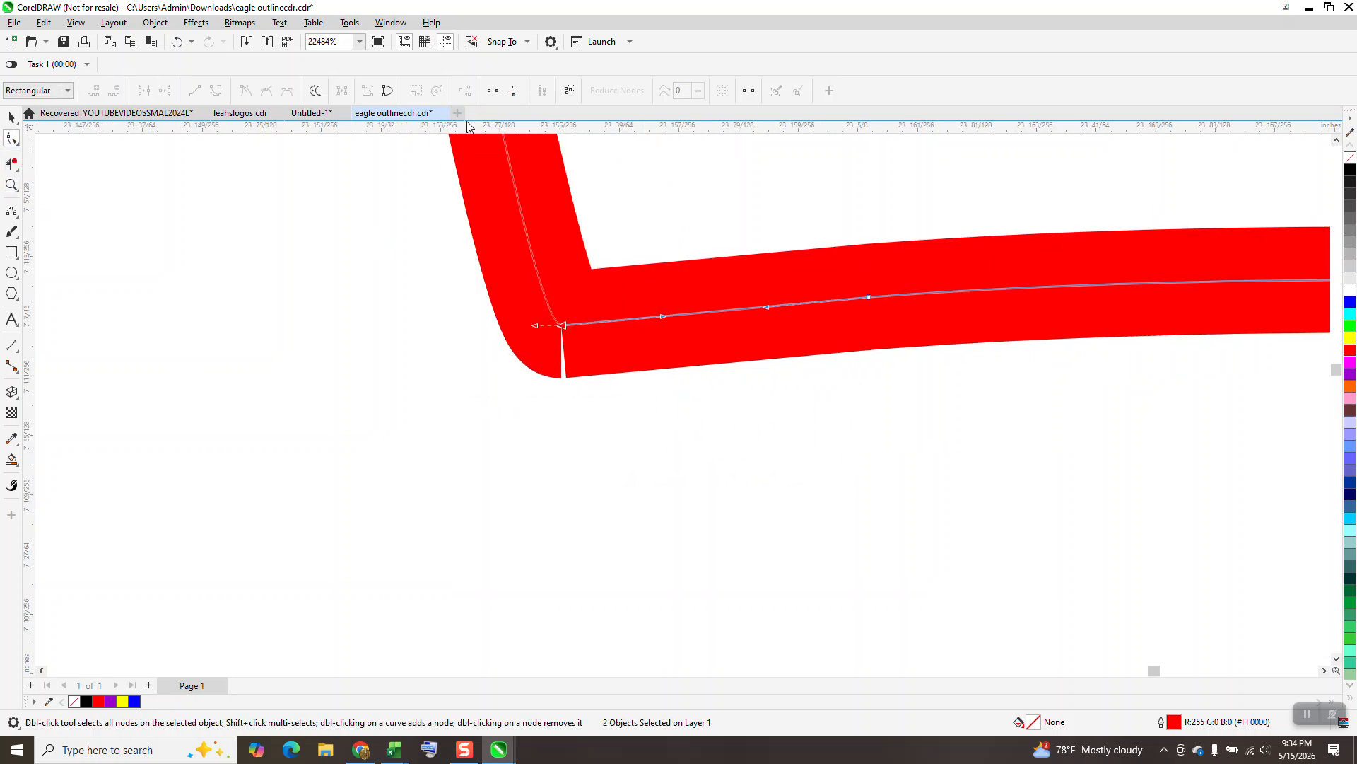
pyautogui.click(390, 23)
pyautogui.moveTo(432, 212)
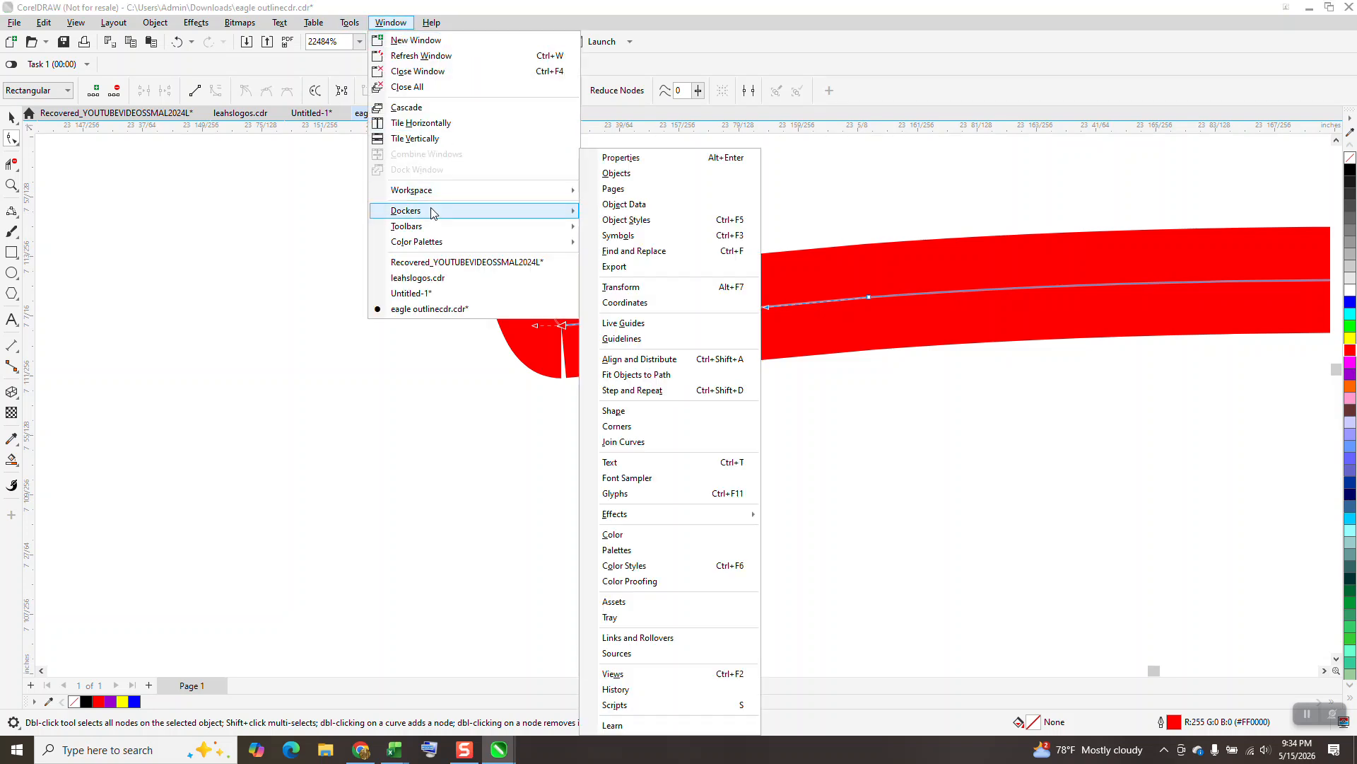
pyautogui.click(633, 439)
pyautogui.moveTo(413, 280); pyautogui.dragTo(515, 358)
pyautogui.click(1222, 257)
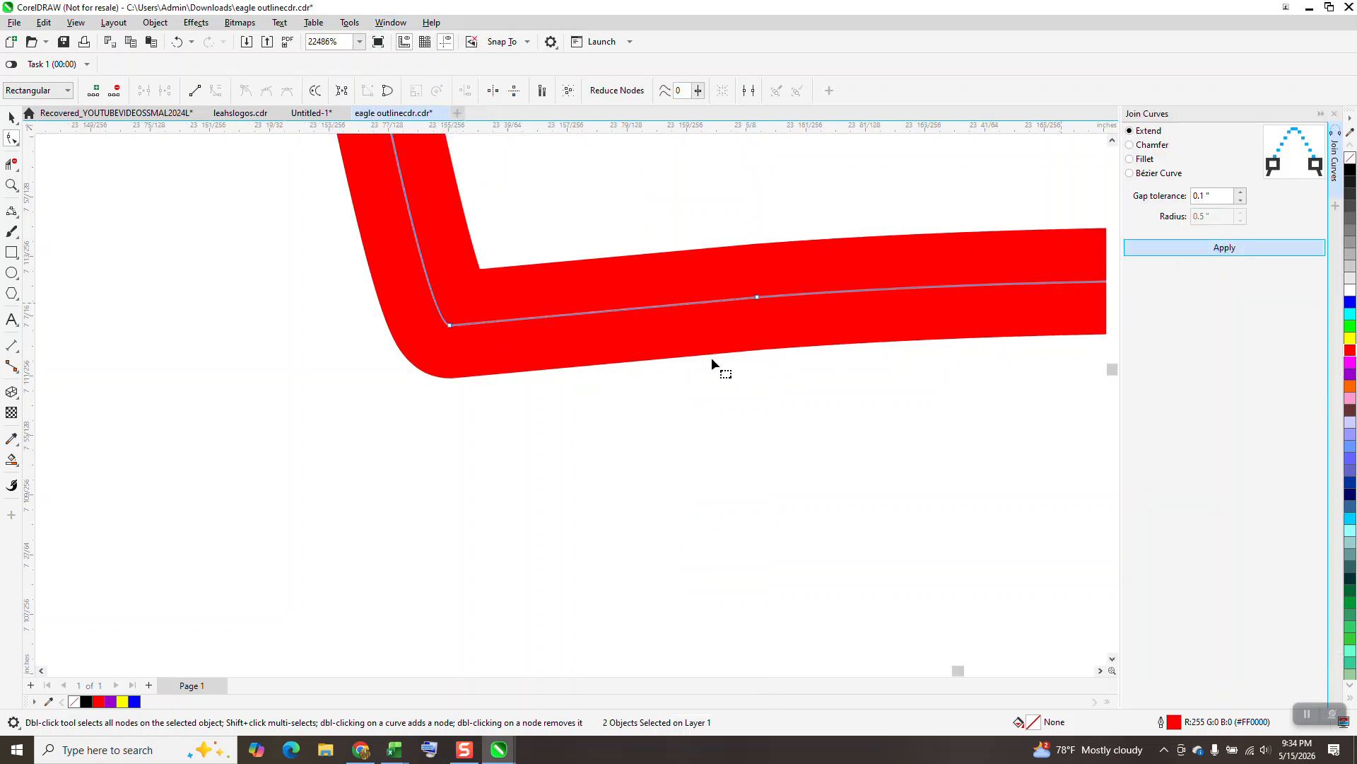
pyautogui.scroll(-6, 485, 381)
pyautogui.scroll(-7, 491, 337)
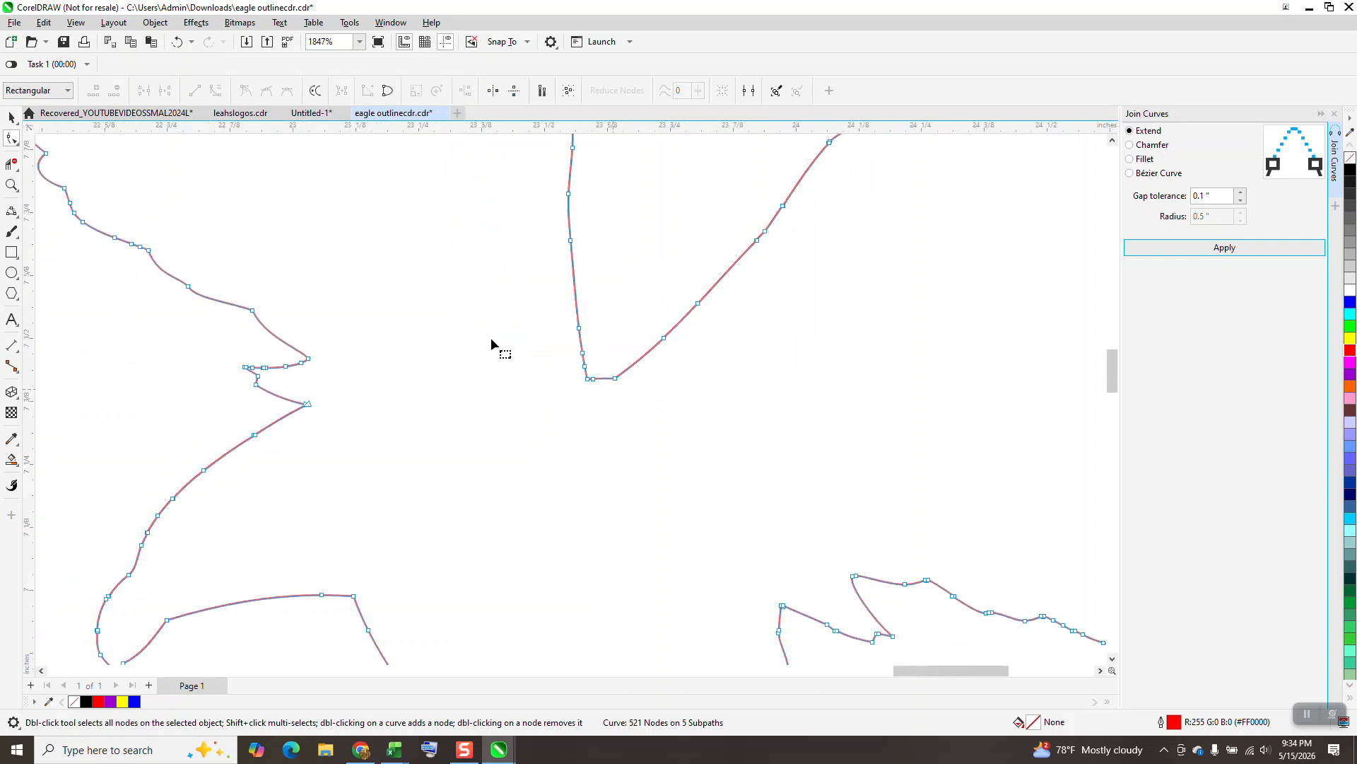
# Move the whole joined eagle outline farther from the page, to about X 25.9", Y 7.8", and close Join Curves.
pyautogui.scroll(-1, 608, 425)
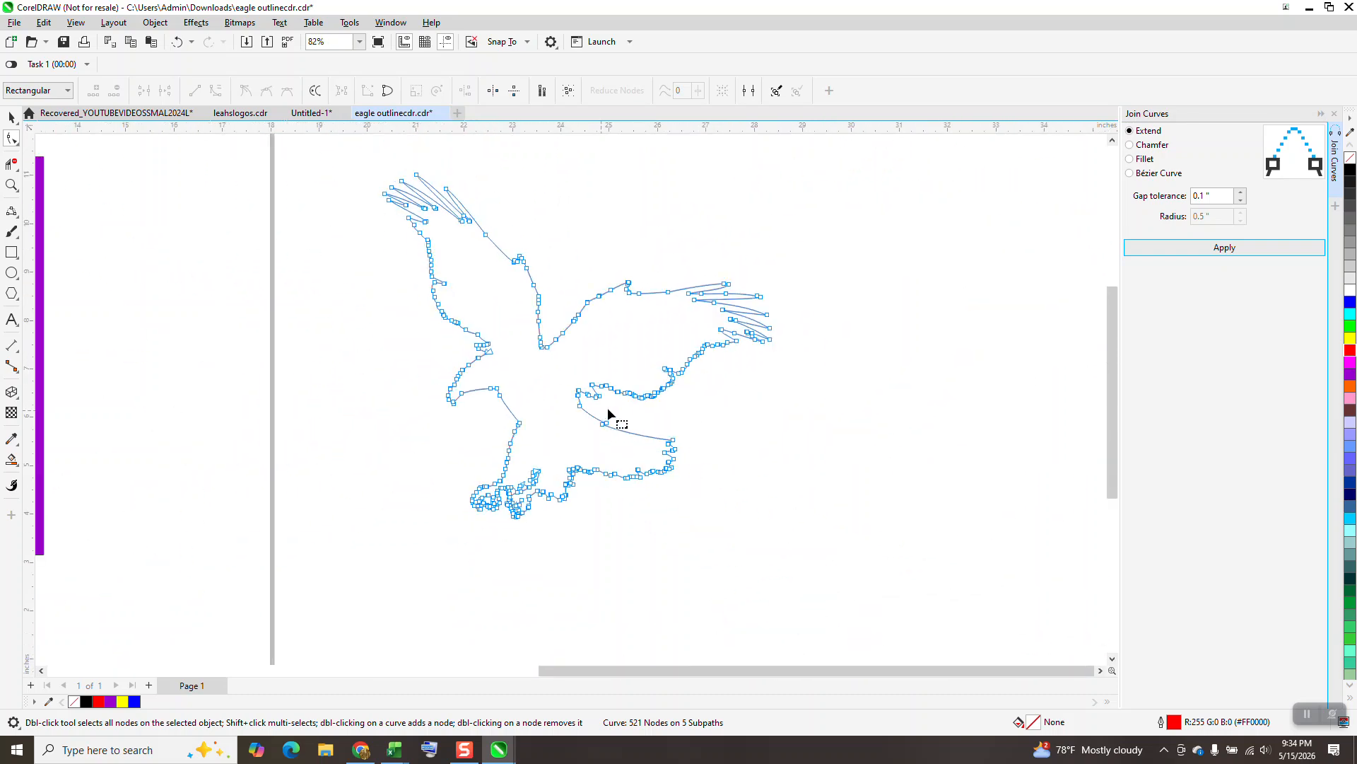
pyautogui.click(12, 185)
pyautogui.moveTo(370, 179); pyautogui.dragTo(889, 558)
pyautogui.scroll(-2, 479, 418)
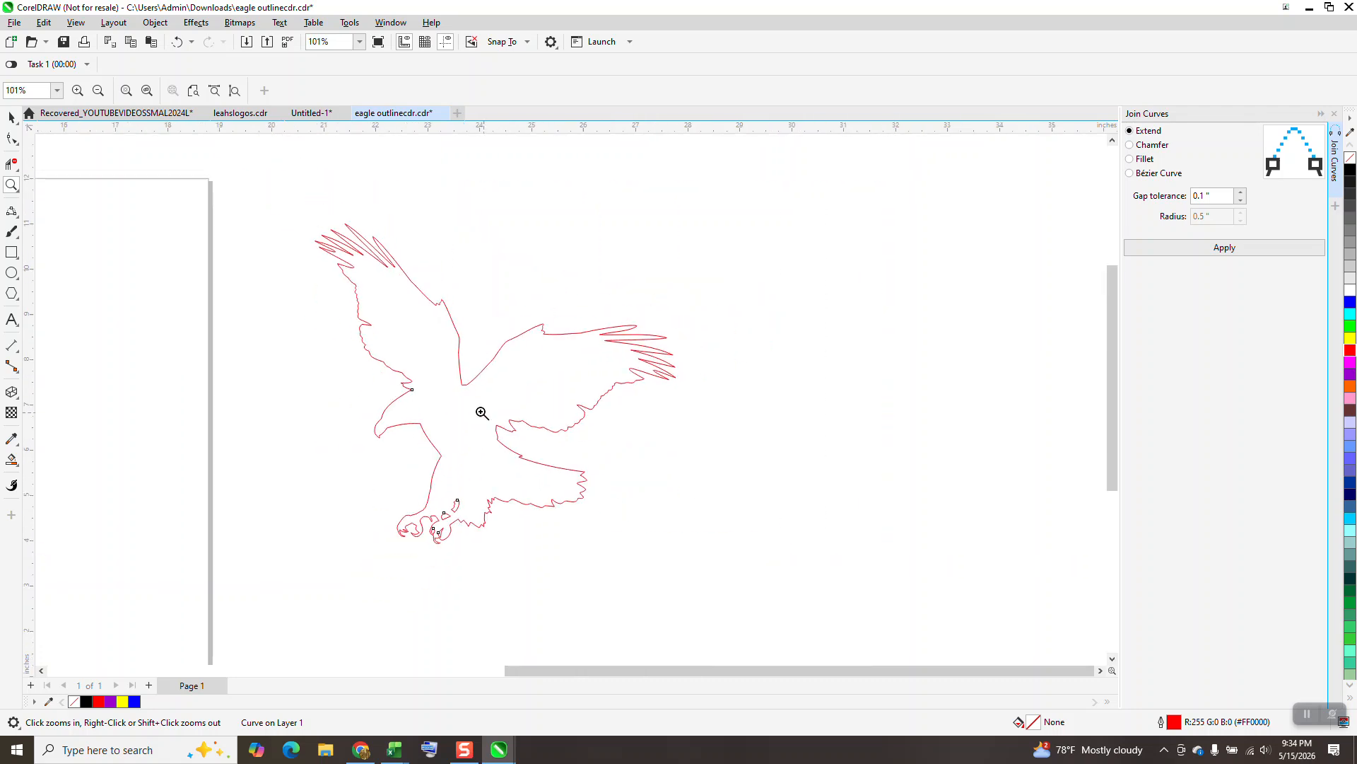
pyautogui.click(12, 116)
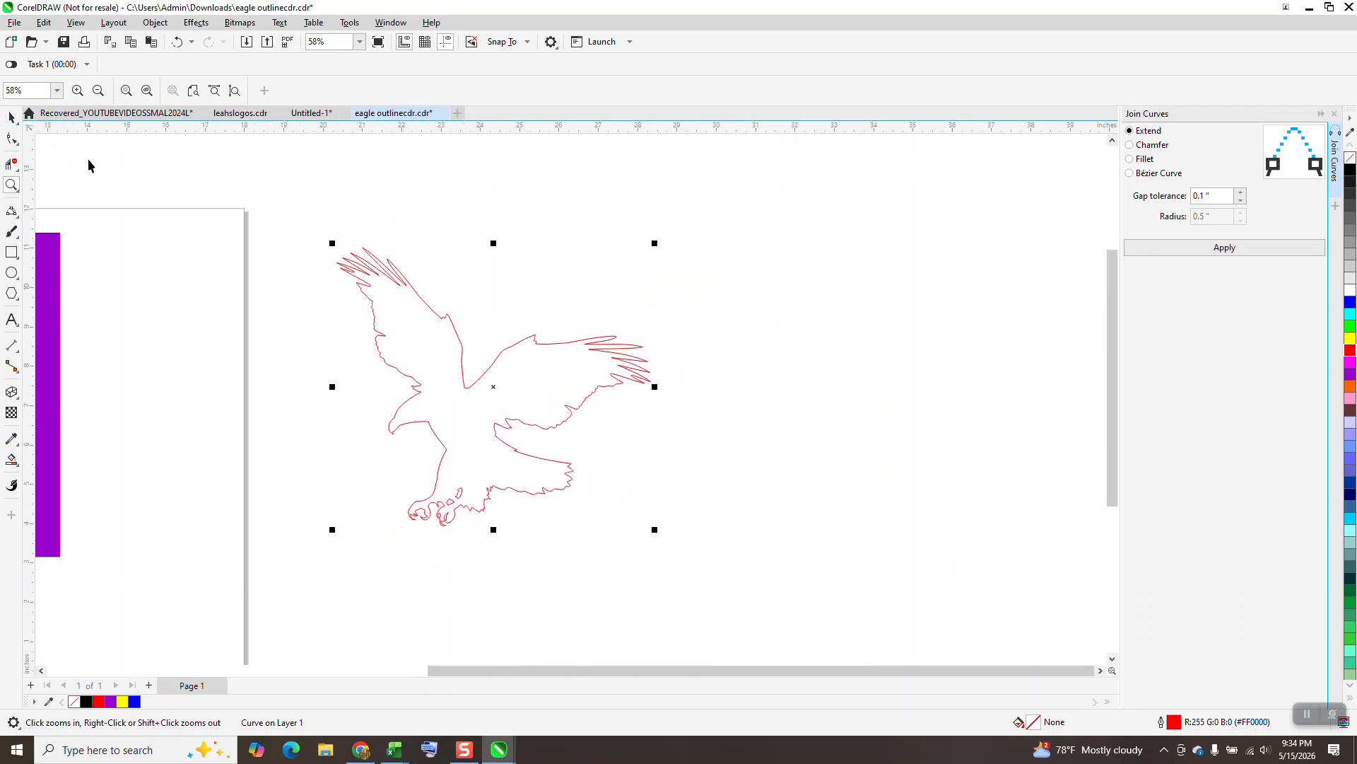
pyautogui.moveTo(557, 388); pyautogui.dragTo(617, 376)
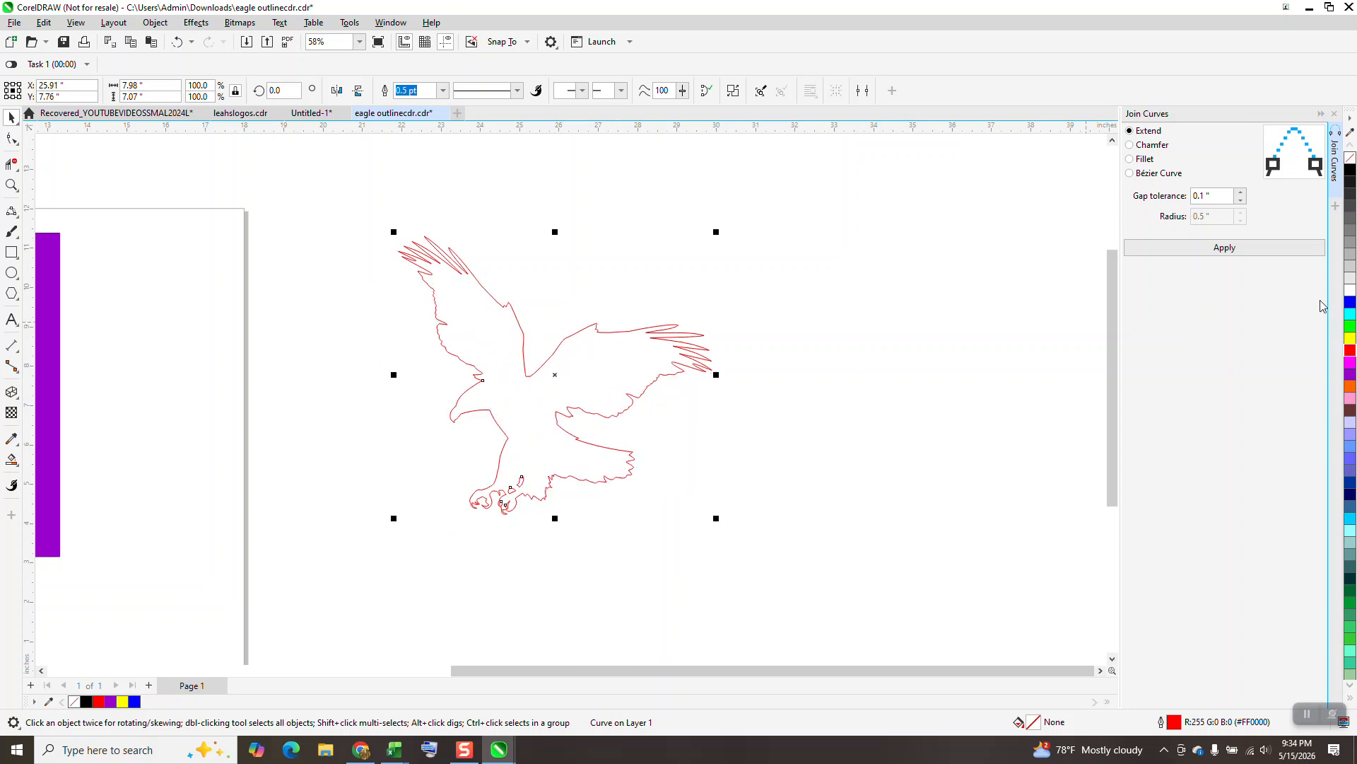
pyautogui.click(1334, 113)
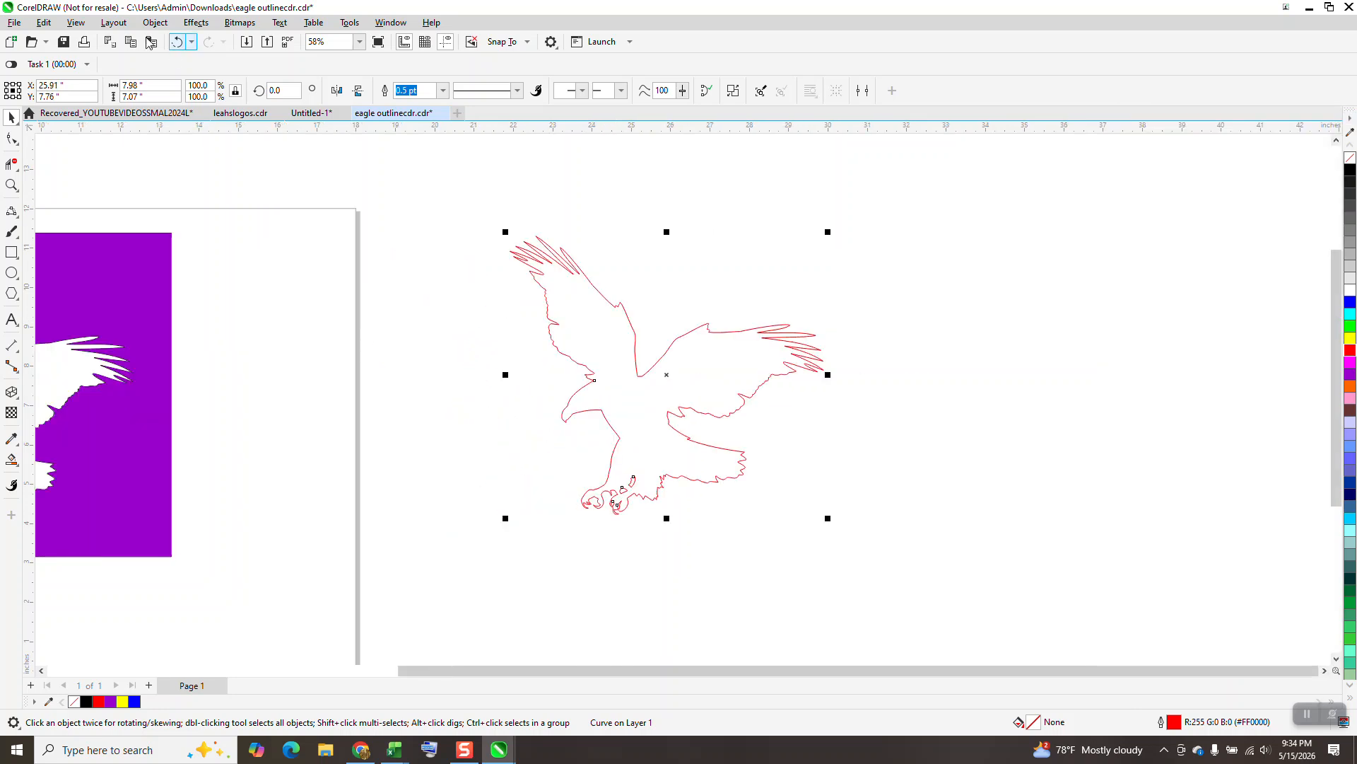
# Try a one-step outside contour with a 0.05" offset on the eagle outline and undo it.
pyautogui.click(197, 23)
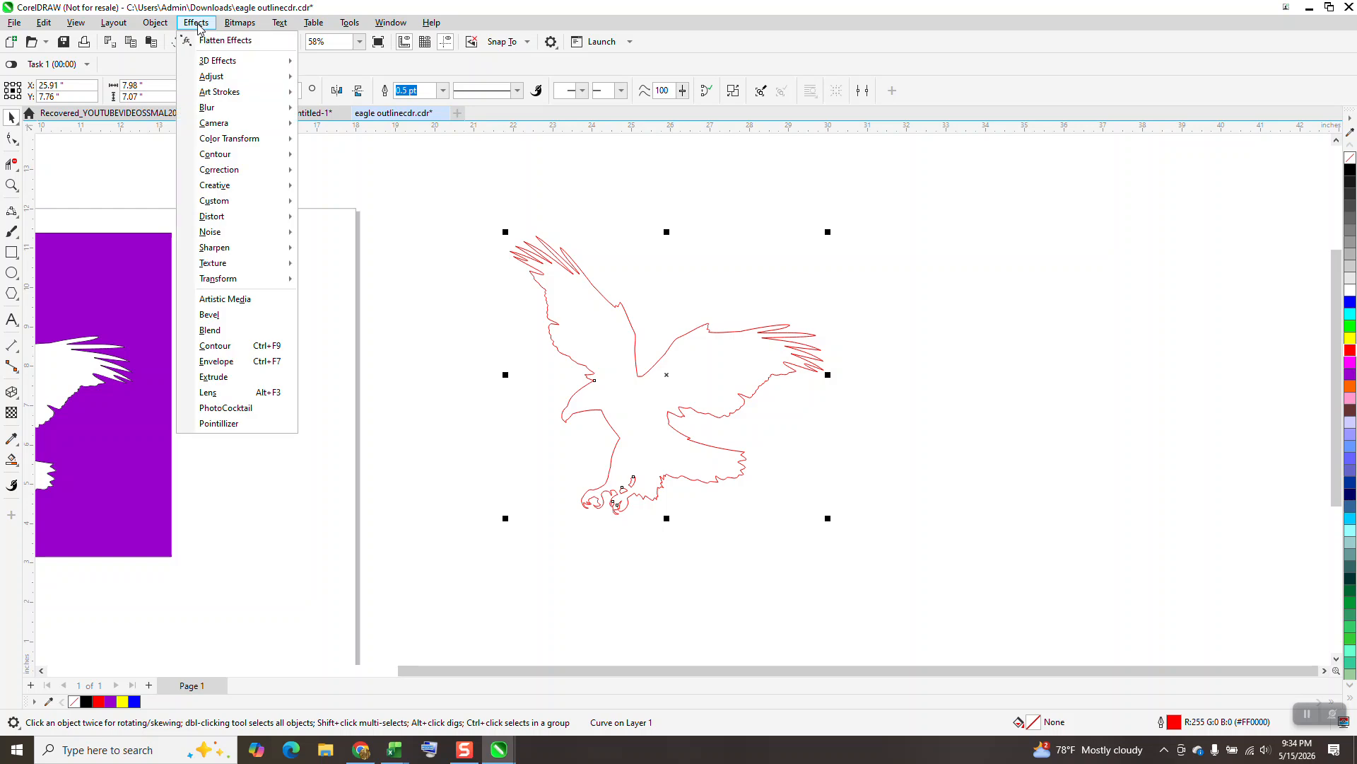
pyautogui.click(220, 354)
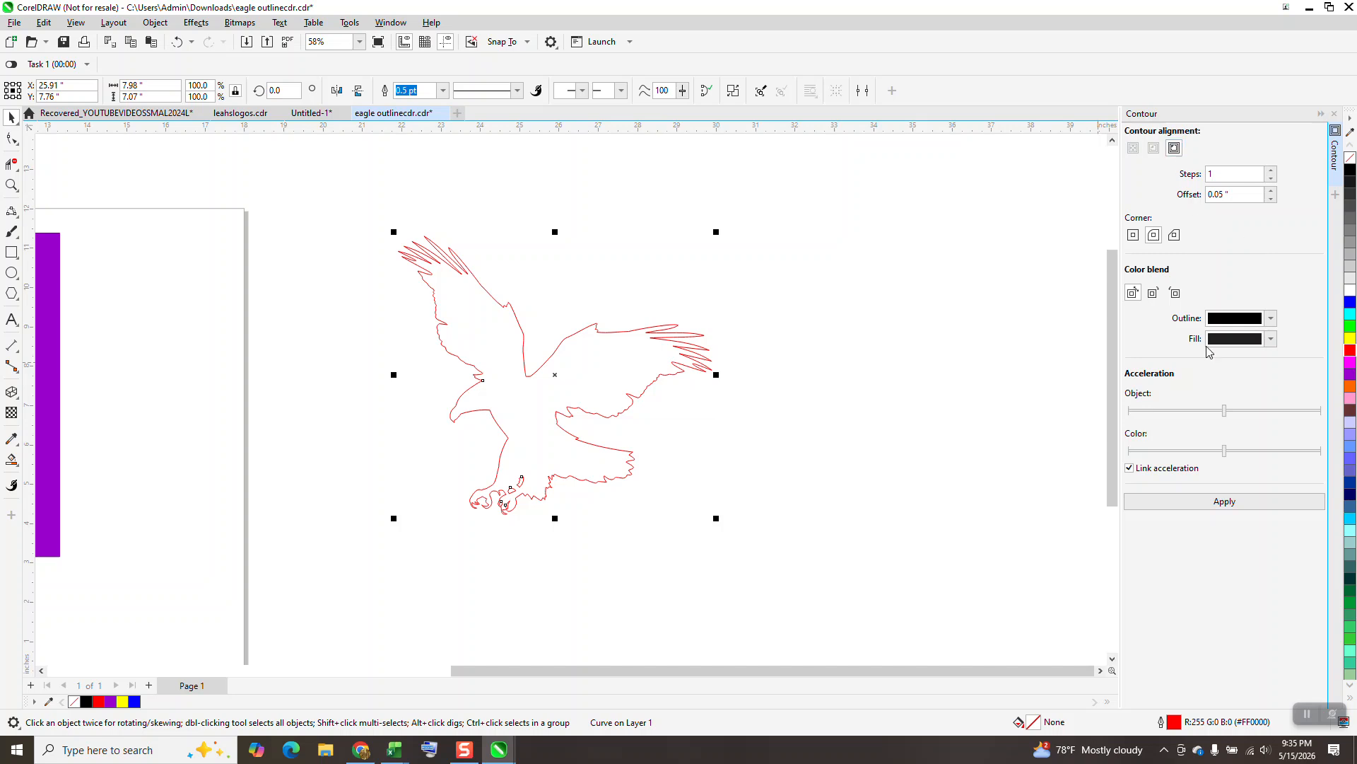
pyautogui.click(1211, 506)
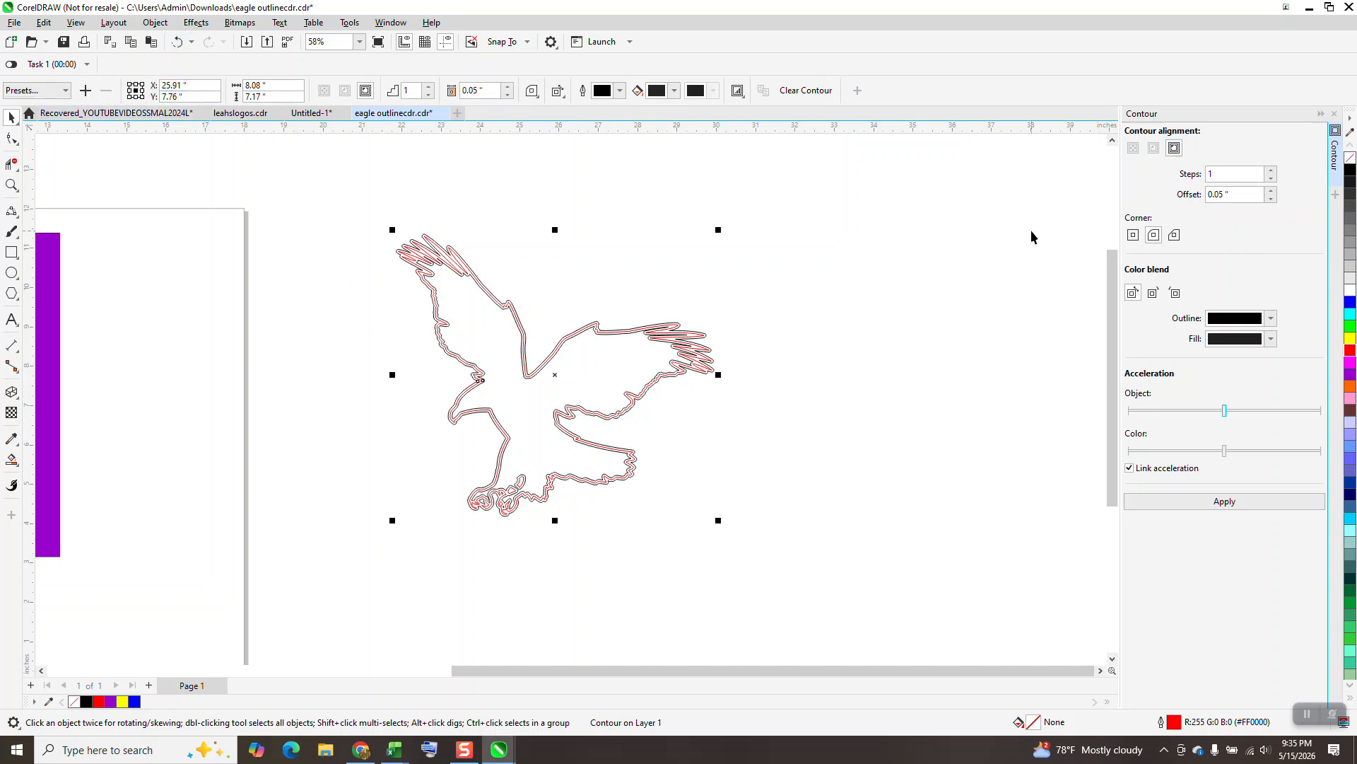
pyautogui.click(177, 42)
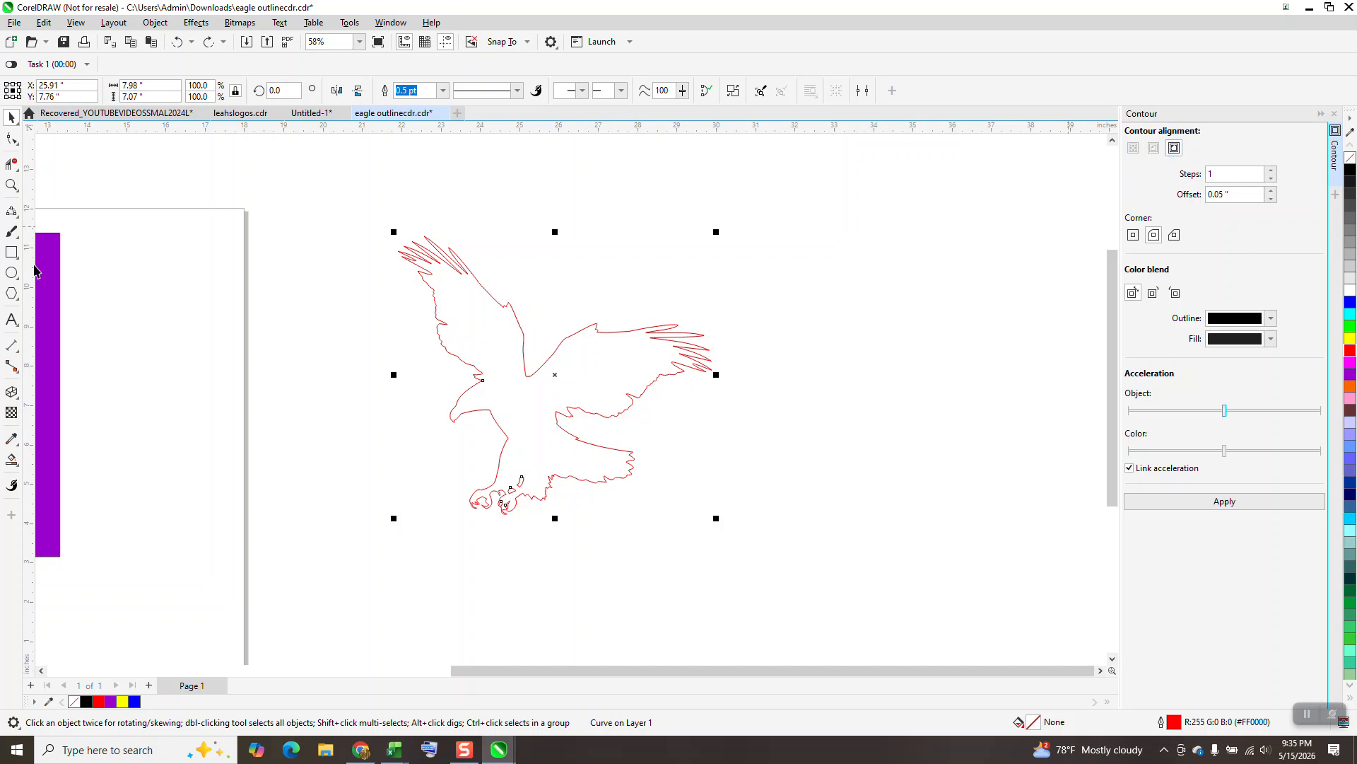
# Create a copy of the eagle with Smart Fill, place it beside the original, and give it no fill and a red outline.
pyautogui.click(11, 459)
pyautogui.click(507, 392)
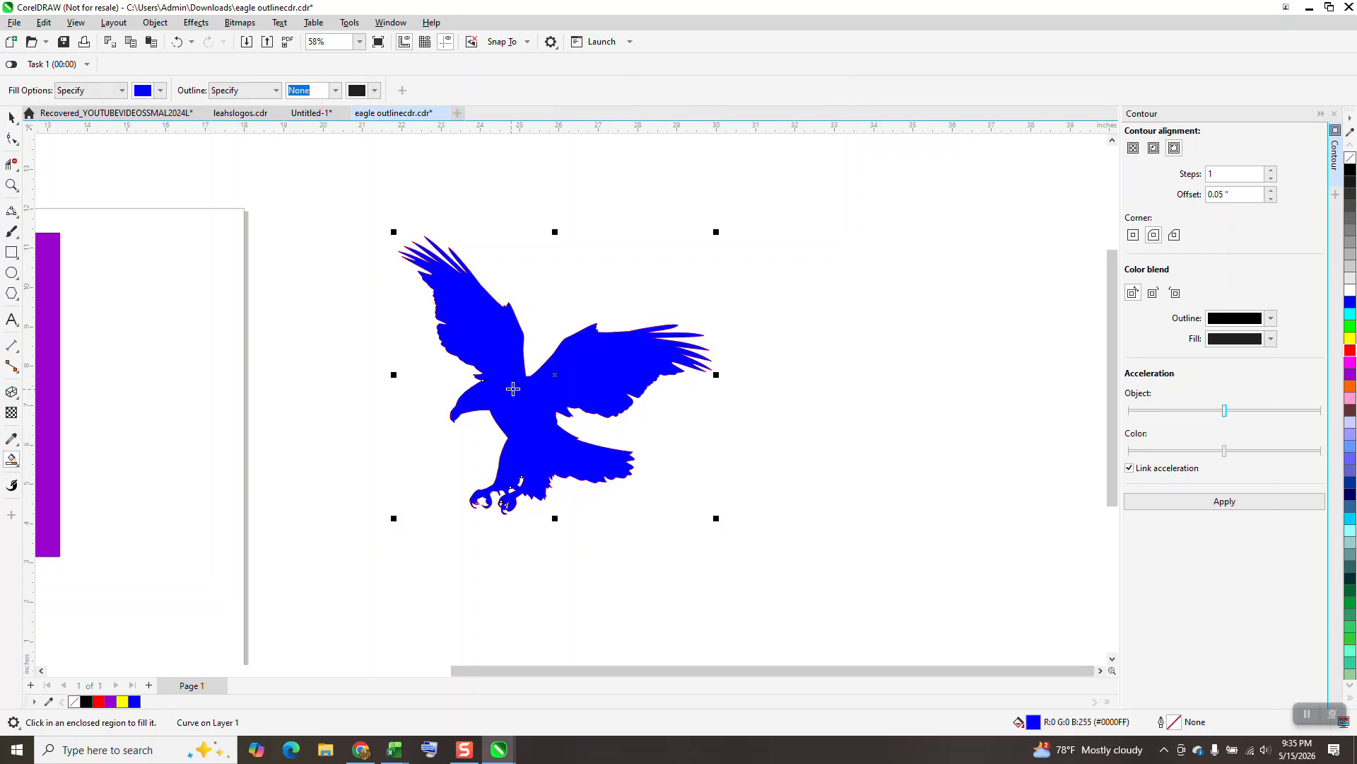
pyautogui.press('Right')
pyautogui.click(1351, 158)
pyautogui.rightClick(1350, 169)
pyautogui.rightClick(1350, 349)
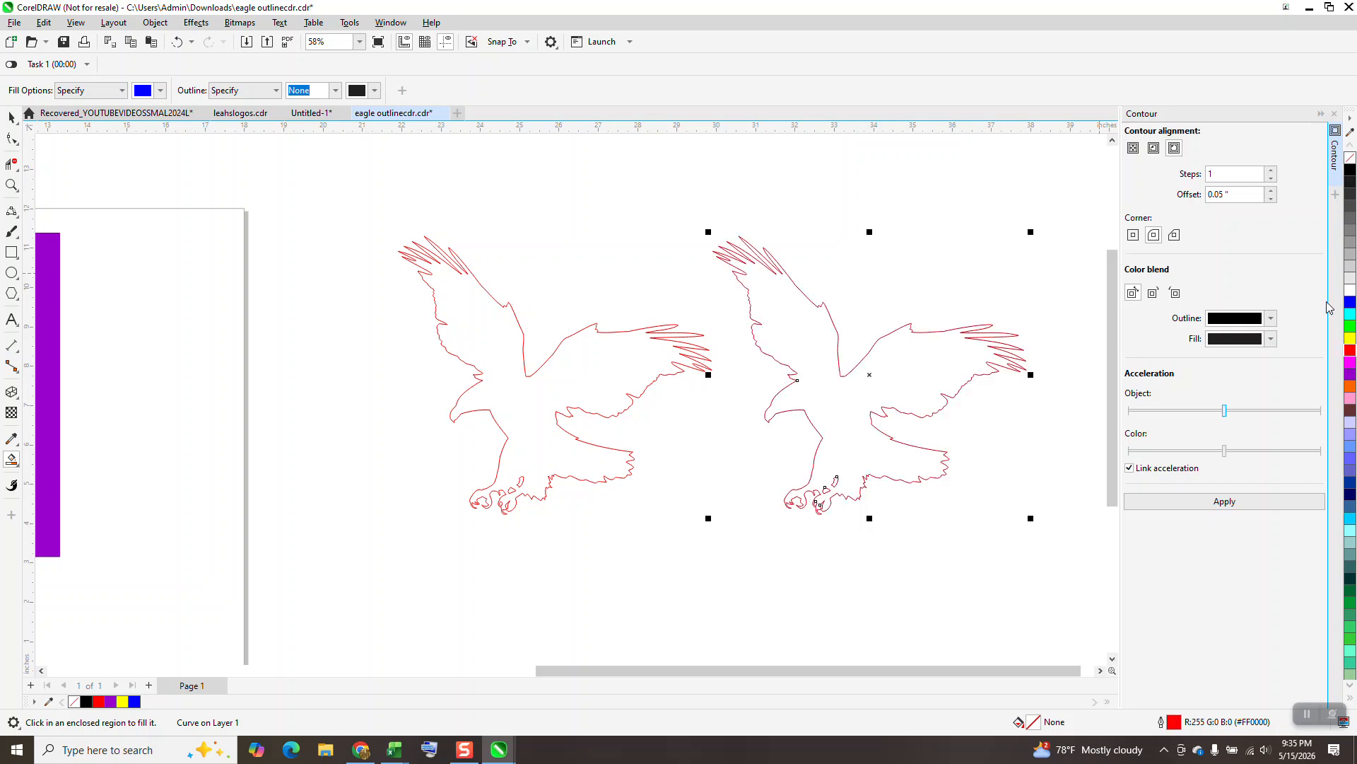
# Try a one-step 0.05" outside contour with round corners on the eagle copy, inspect its wing feathers, and undo it.
pyautogui.click(1175, 149)
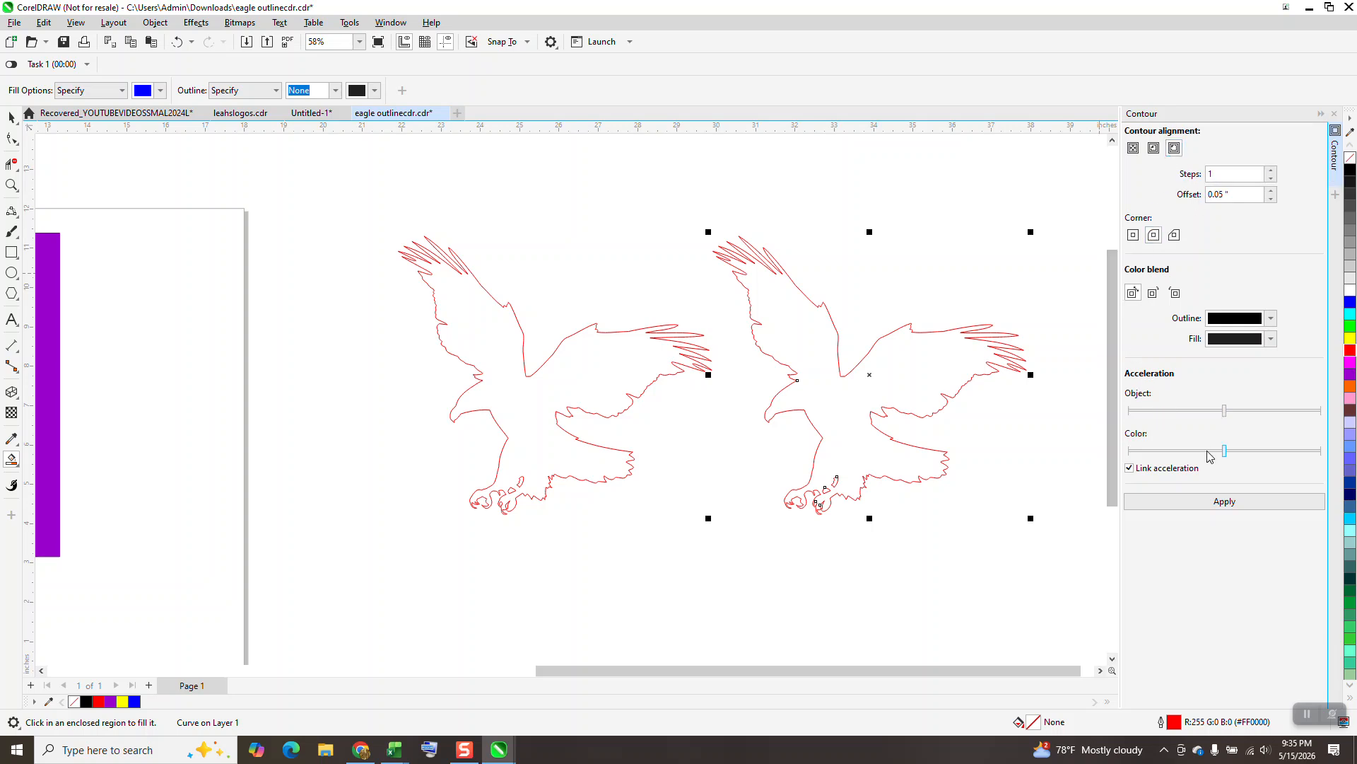
pyautogui.click(1226, 503)
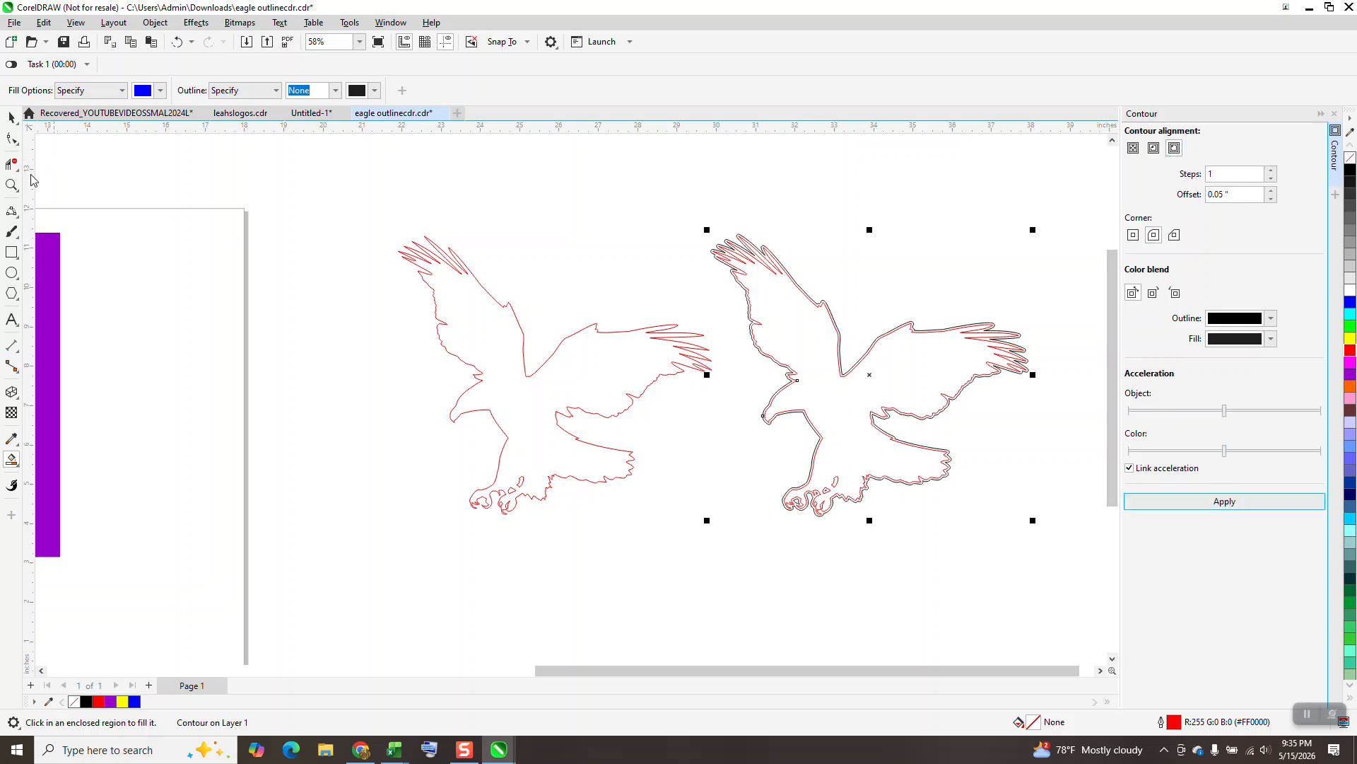
pyautogui.click(12, 185)
pyautogui.moveTo(676, 231); pyautogui.dragTo(855, 318)
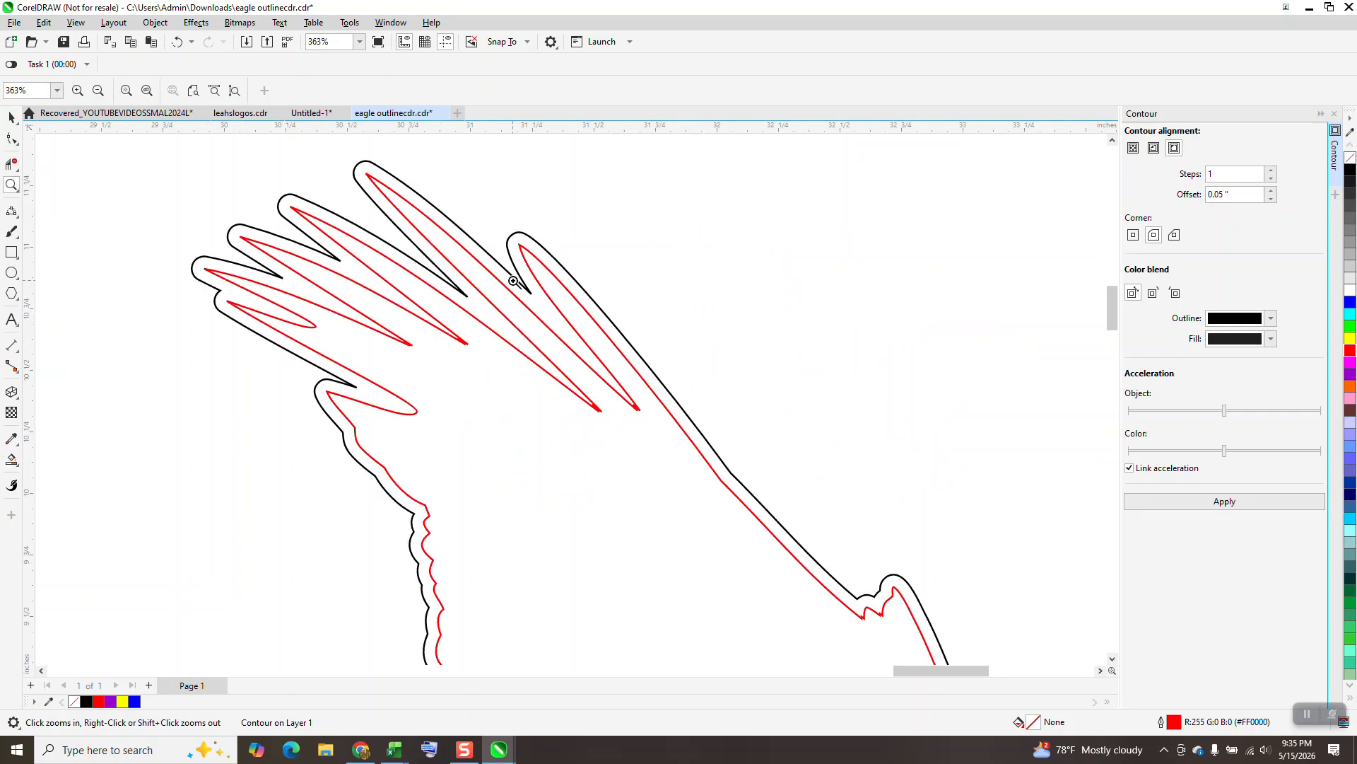
pyautogui.scroll(-3, 517, 275)
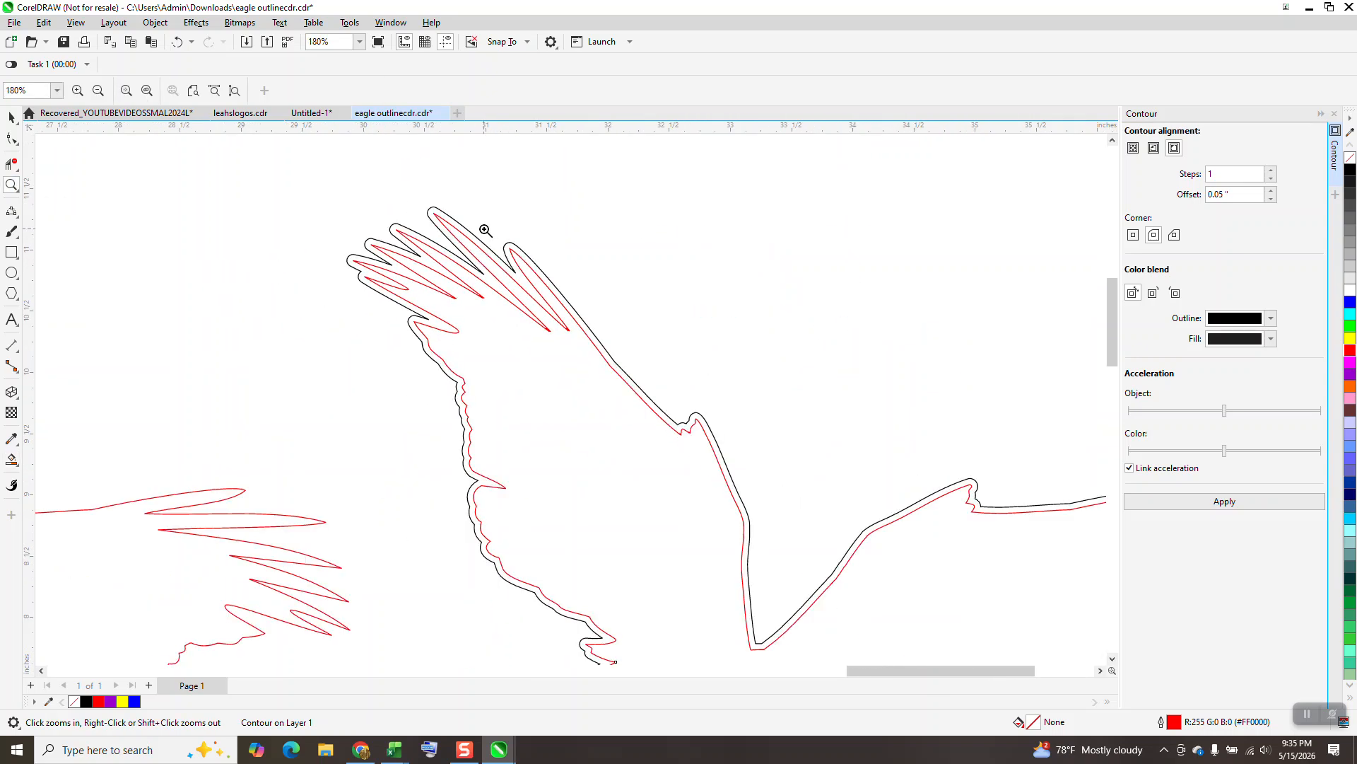
pyautogui.click(177, 42)
# Try the 0.05" outside contour with mitered corners on the eagle copy and undo it.
pyautogui.click(1132, 238)
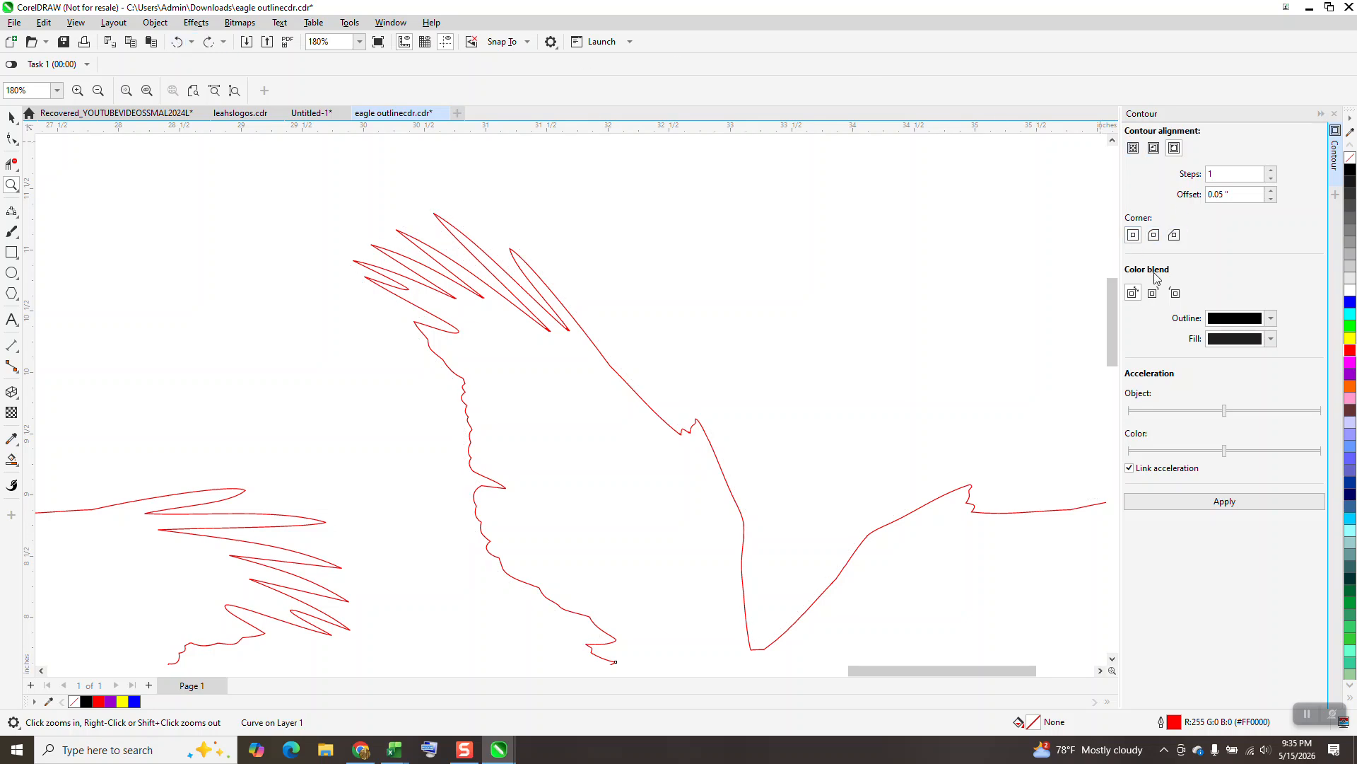
pyautogui.click(1227, 500)
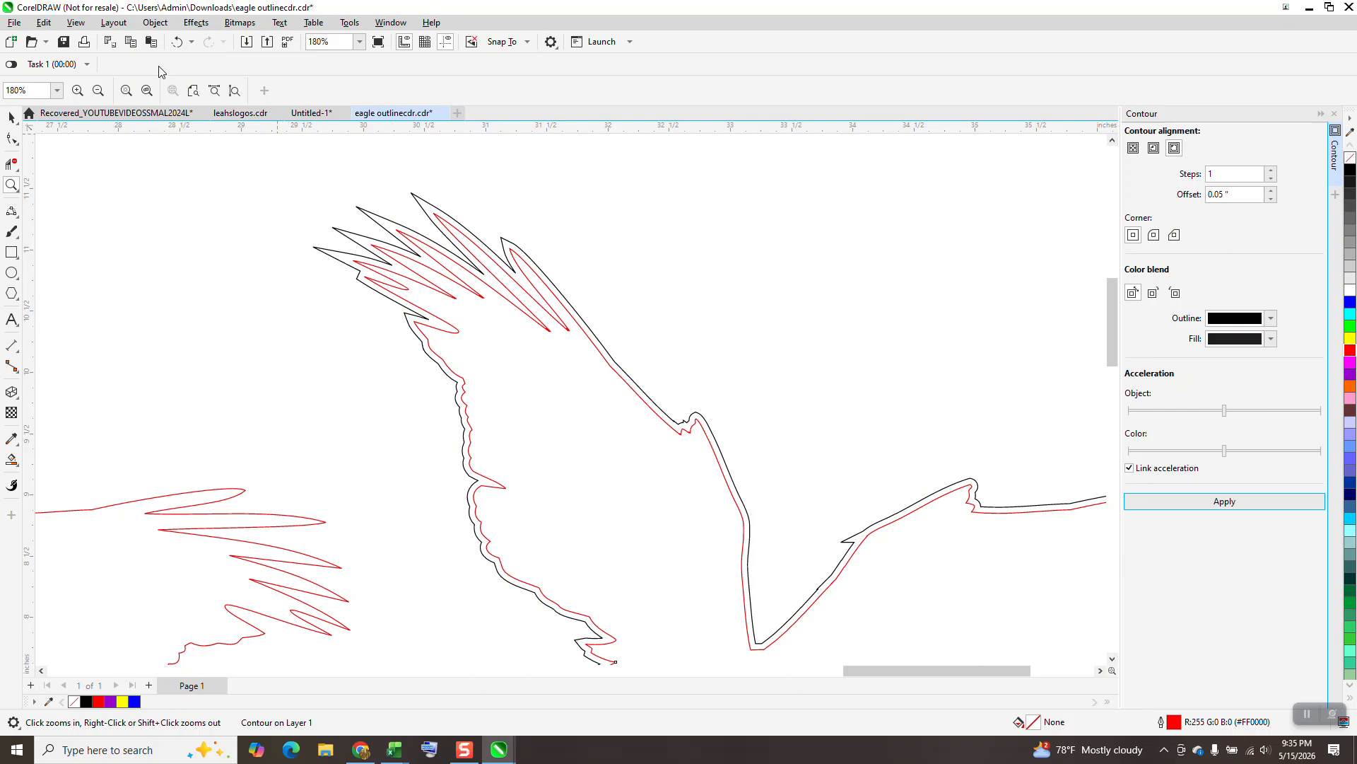
pyautogui.click(177, 41)
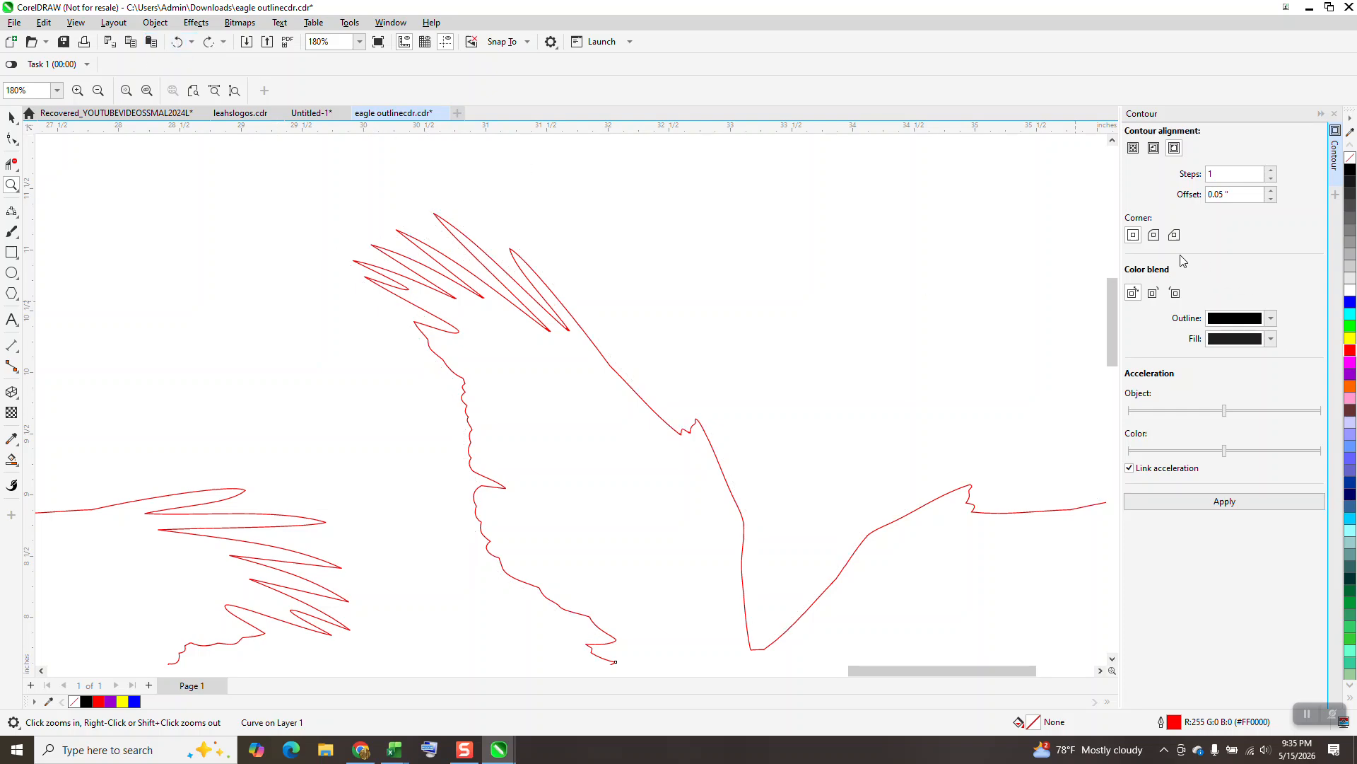
# Apply a one-step outside contour with a 0.05" offset and round corners to the eagle copy.
pyautogui.click(1154, 234)
pyautogui.click(1224, 501)
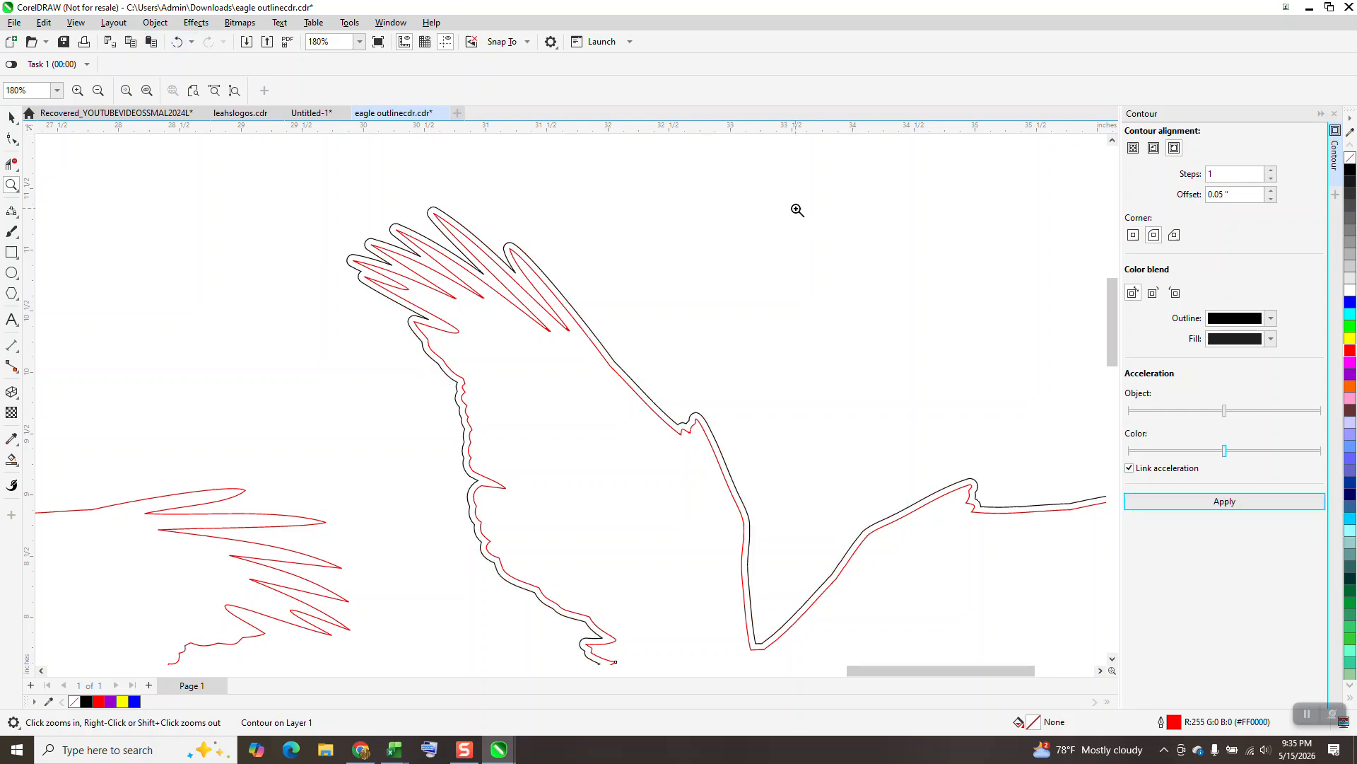
pyautogui.scroll(-4, 681, 151)
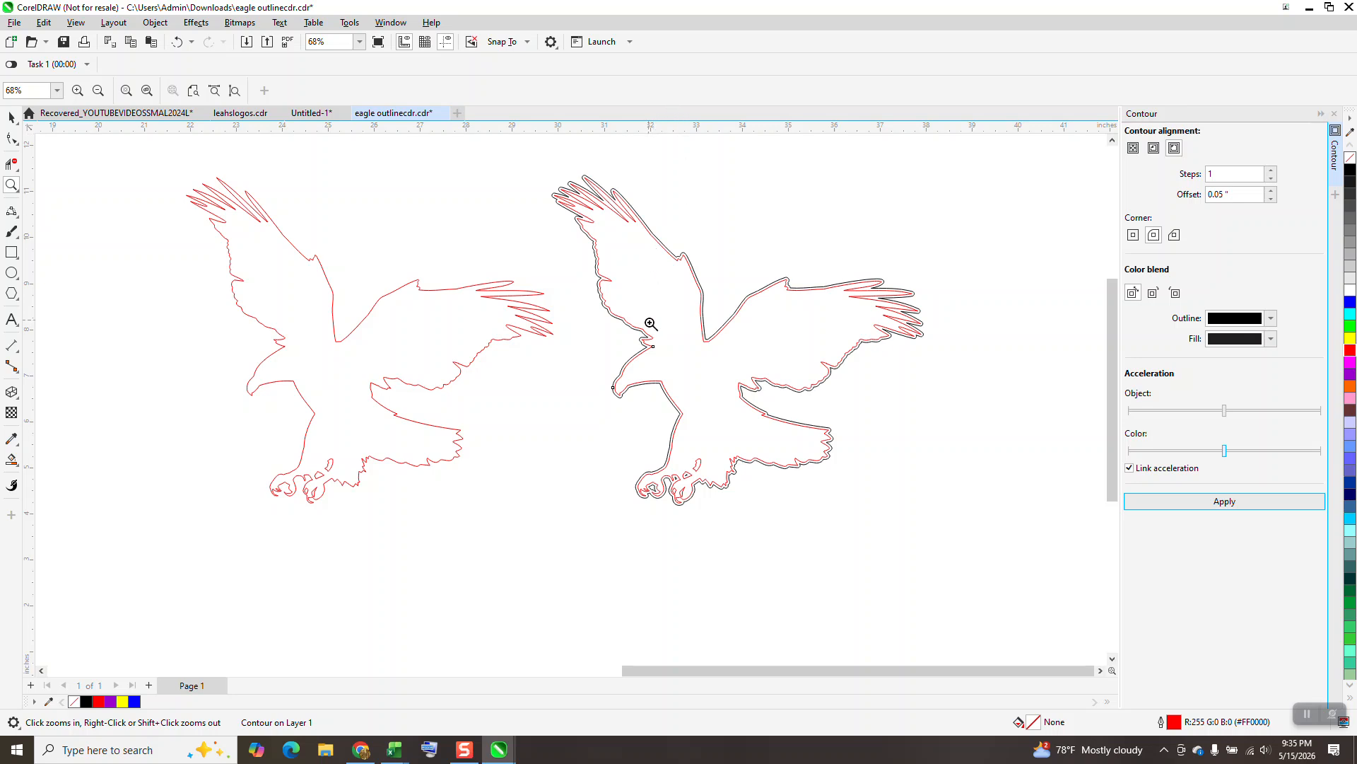
# Break the black contour apart from the eagle copy's red outline.
pyautogui.click(11, 117)
pyautogui.click(11, 184)
pyautogui.moveTo(555, 171); pyautogui.dragTo(968, 540)
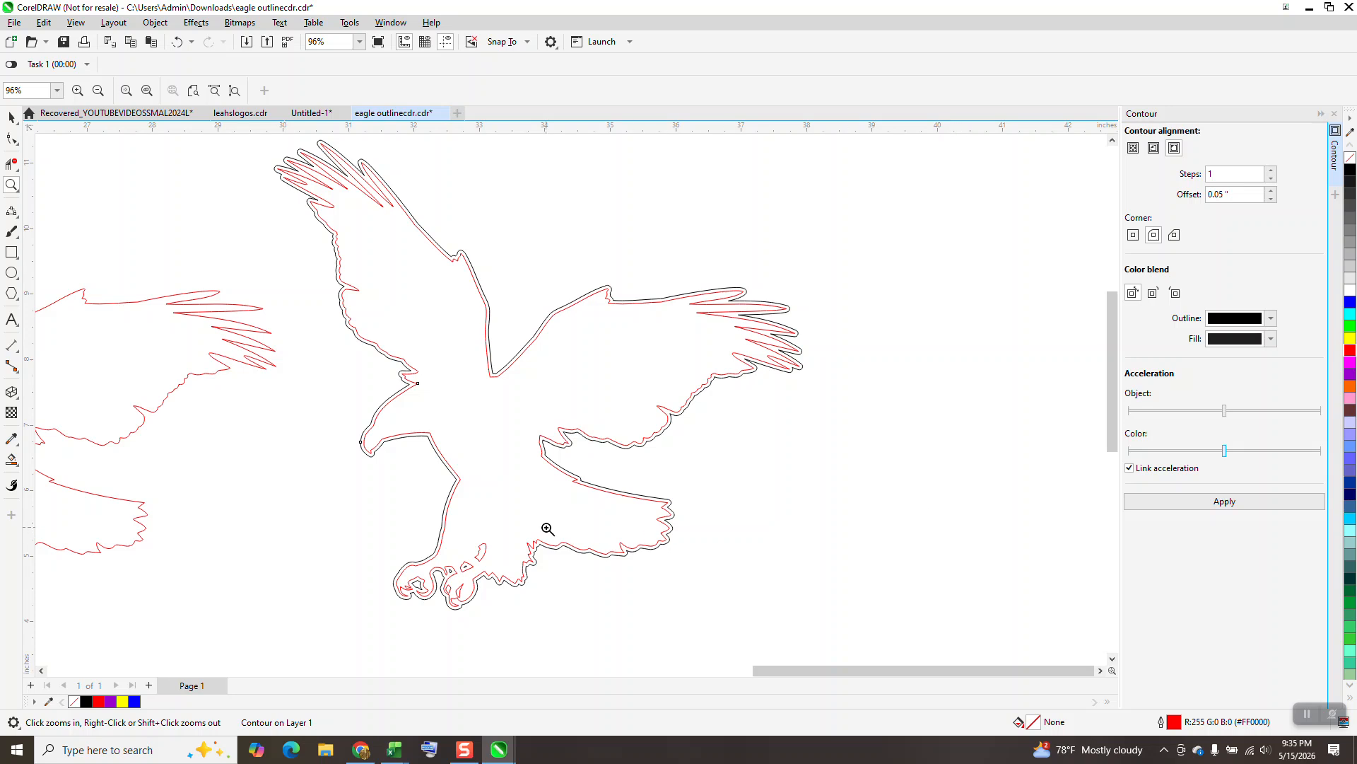
pyautogui.moveTo(362, 499); pyautogui.dragTo(587, 638)
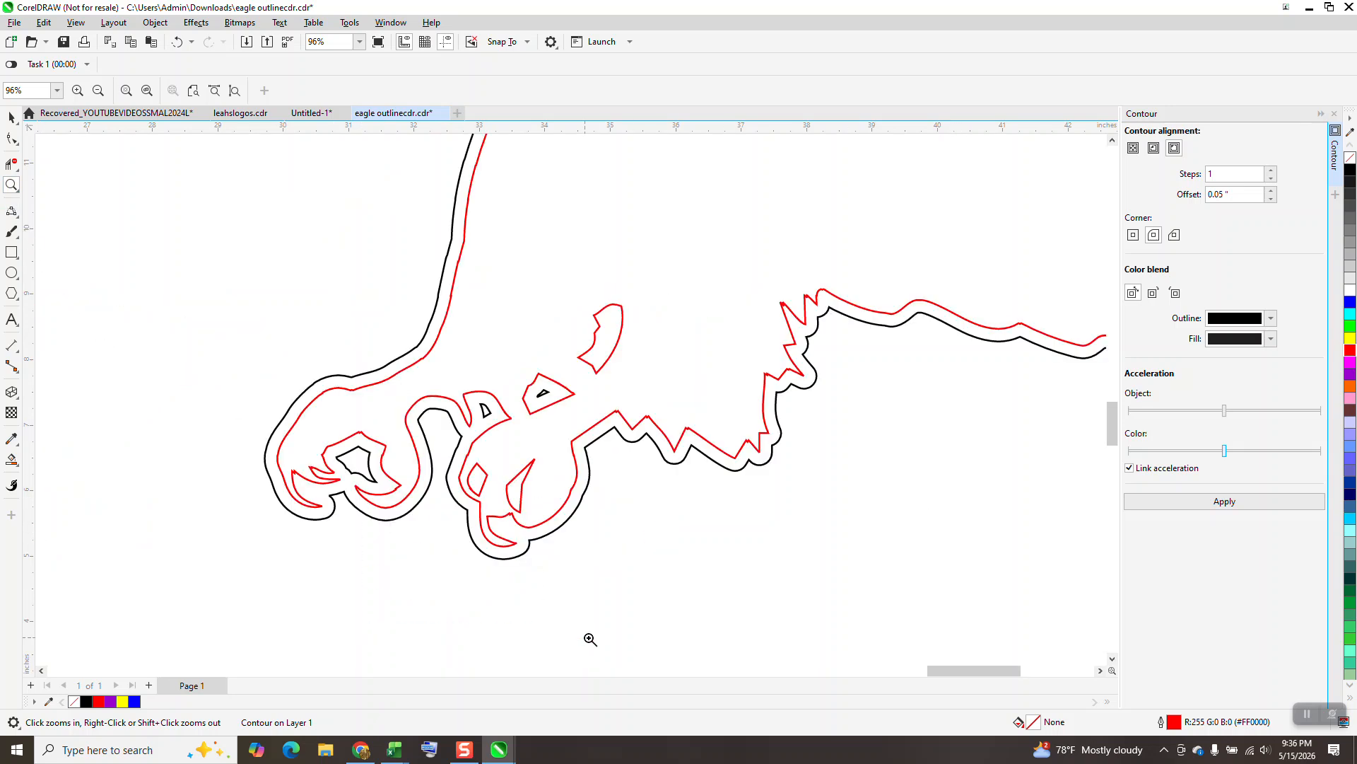
pyautogui.click(12, 164)
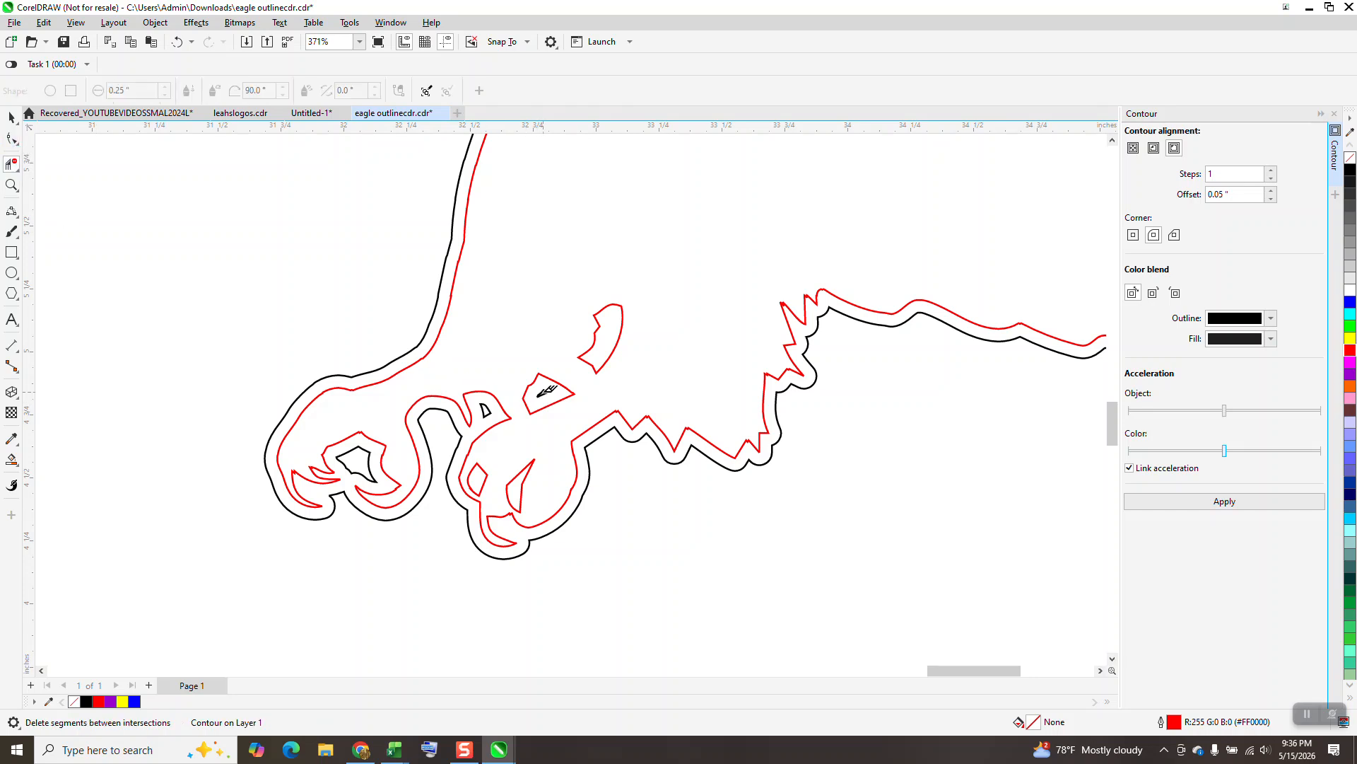
pyautogui.click(11, 117)
pyautogui.click(433, 317)
pyautogui.click(155, 22)
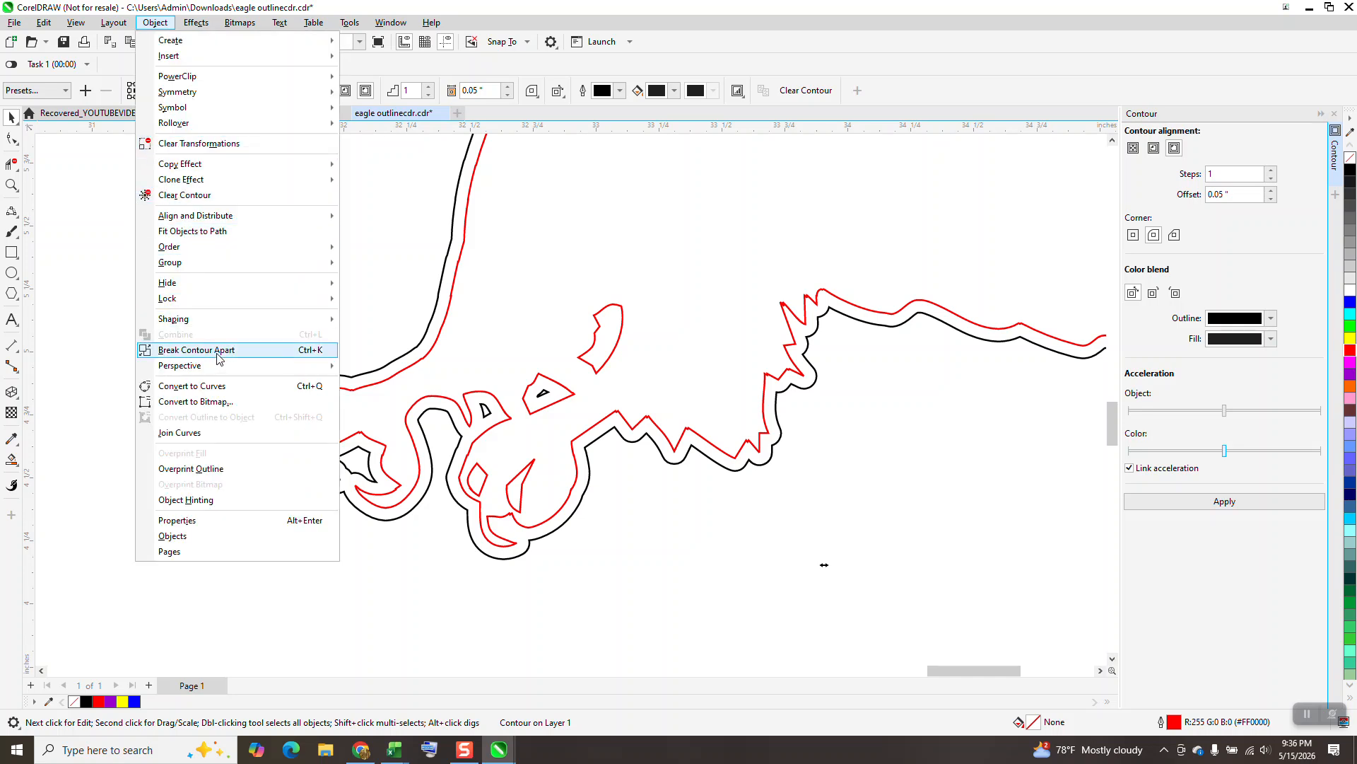
pyautogui.click(218, 350)
# Delete the tiny black contour shapes around the eagle copy's claws with Virtual Segment Delete, and undo the last cut.
pyautogui.click(11, 164)
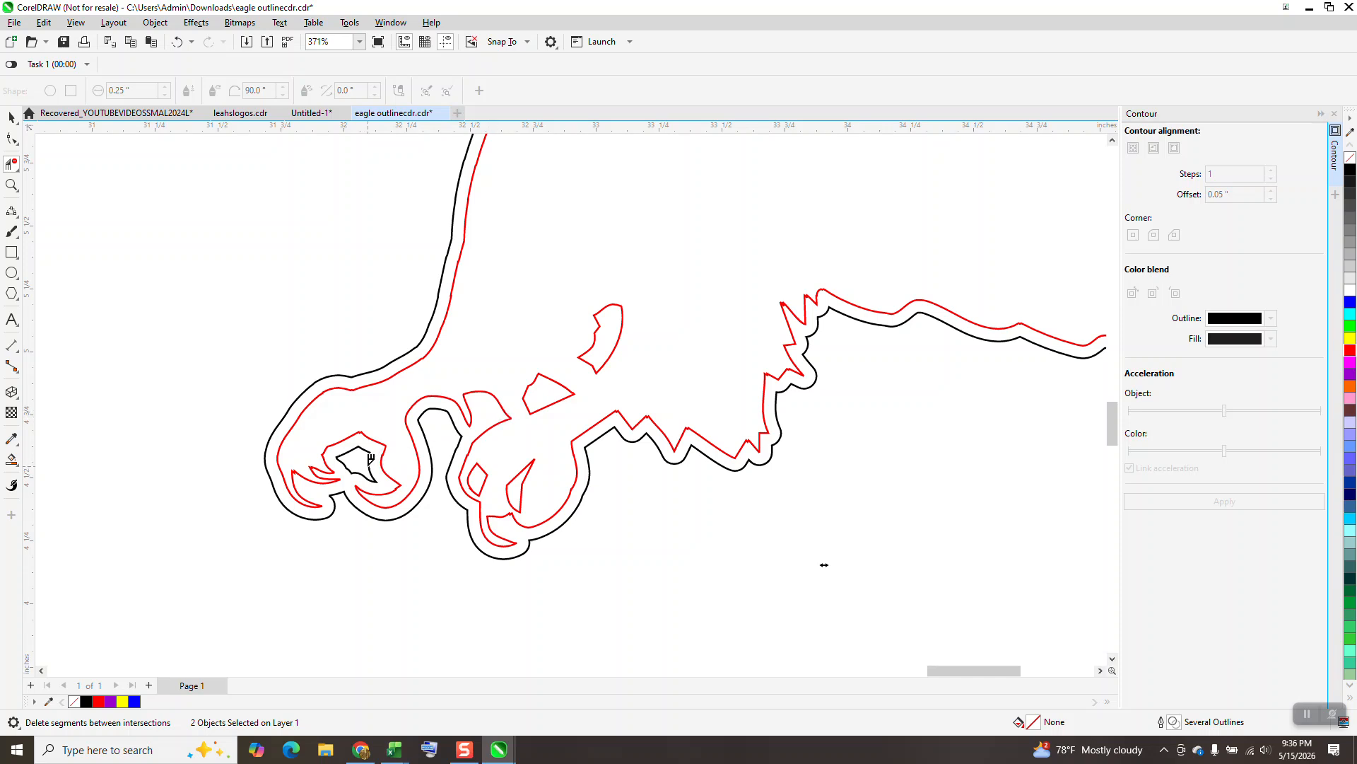
pyautogui.click(375, 461)
pyautogui.click(177, 42)
# Fill the eagle copy's body inside the red outline with blue using Smart Fill.
pyautogui.scroll(-2, 391, 427)
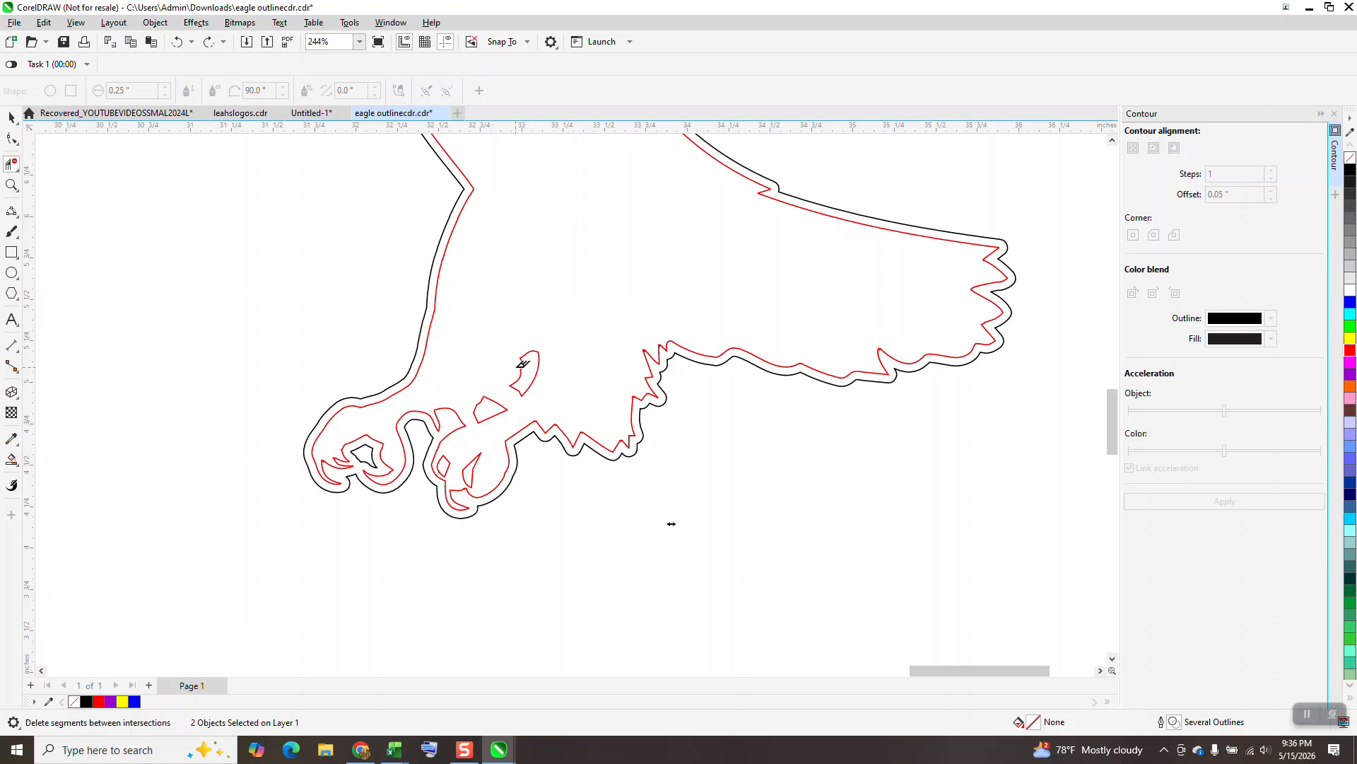
pyautogui.click(12, 458)
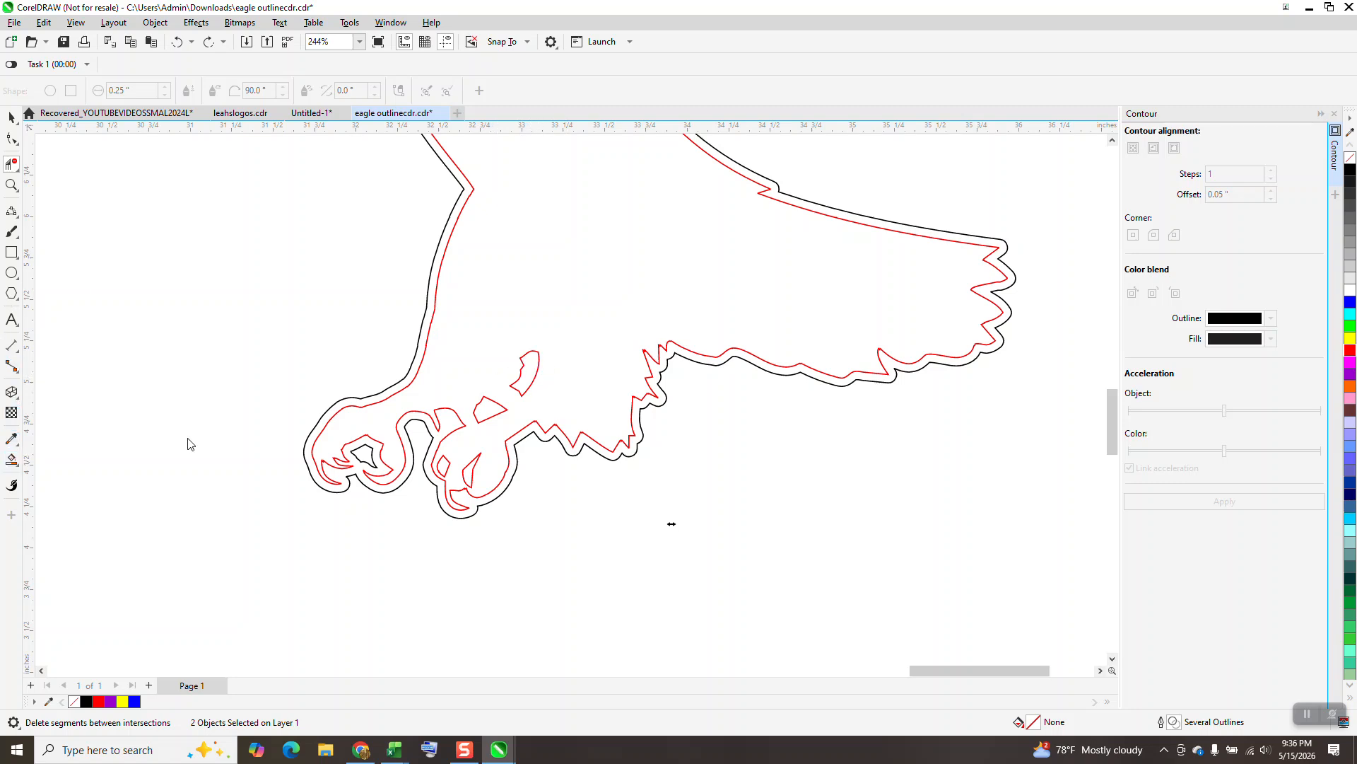
pyautogui.click(569, 292)
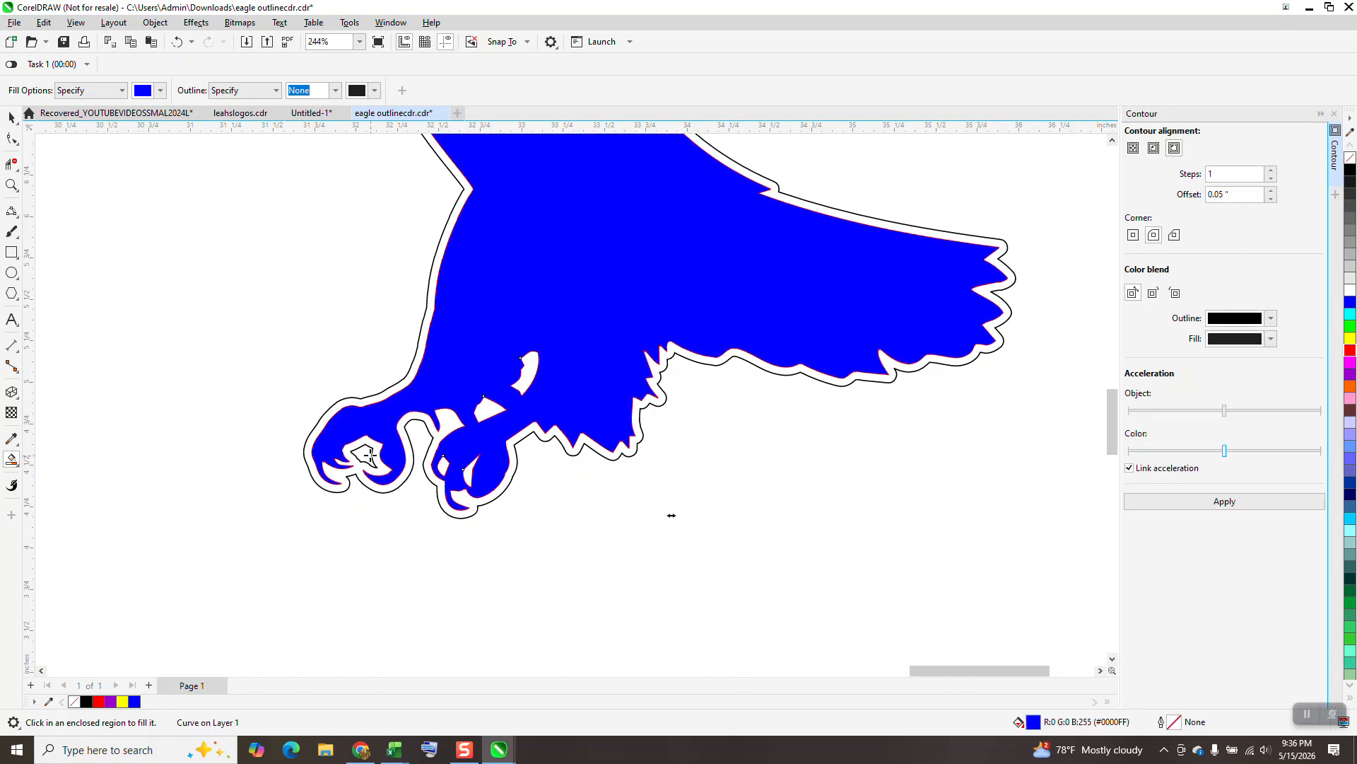
pyautogui.scroll(-4, 675, 585)
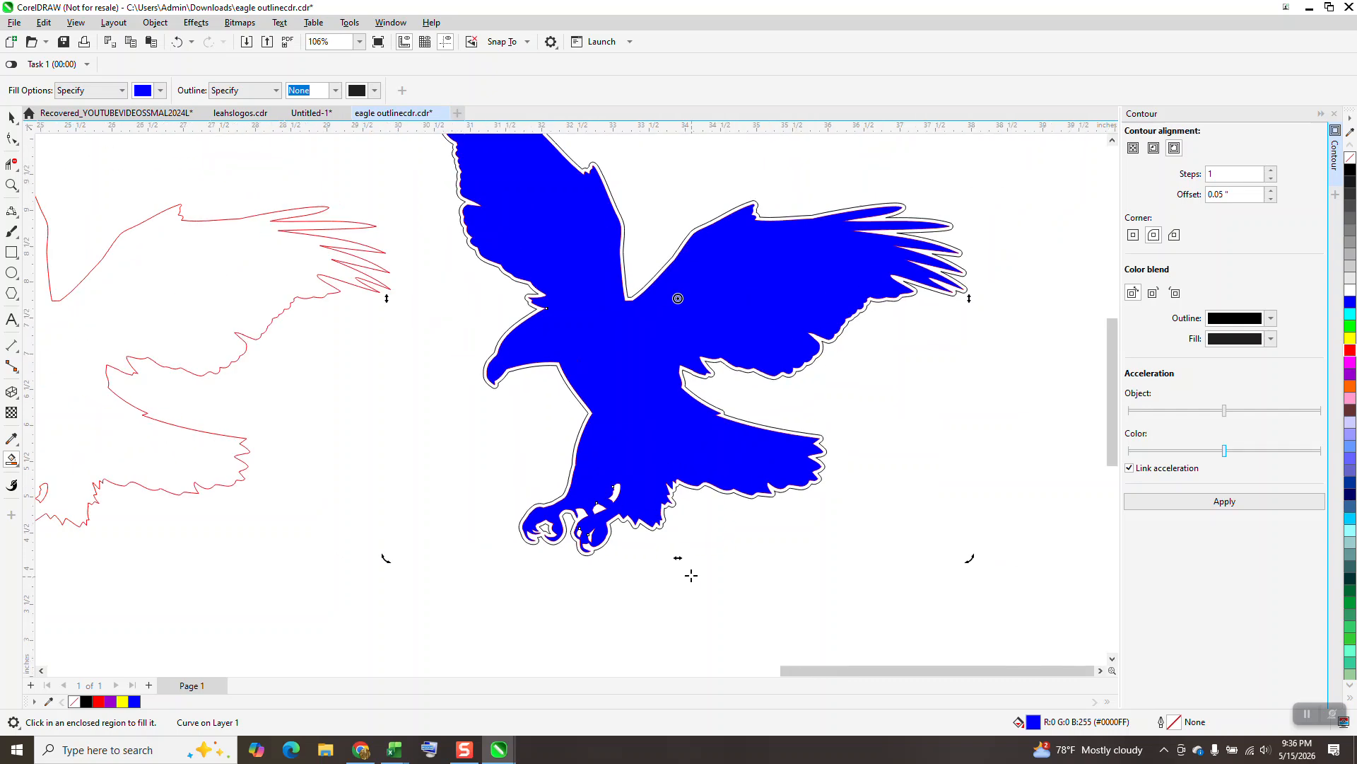